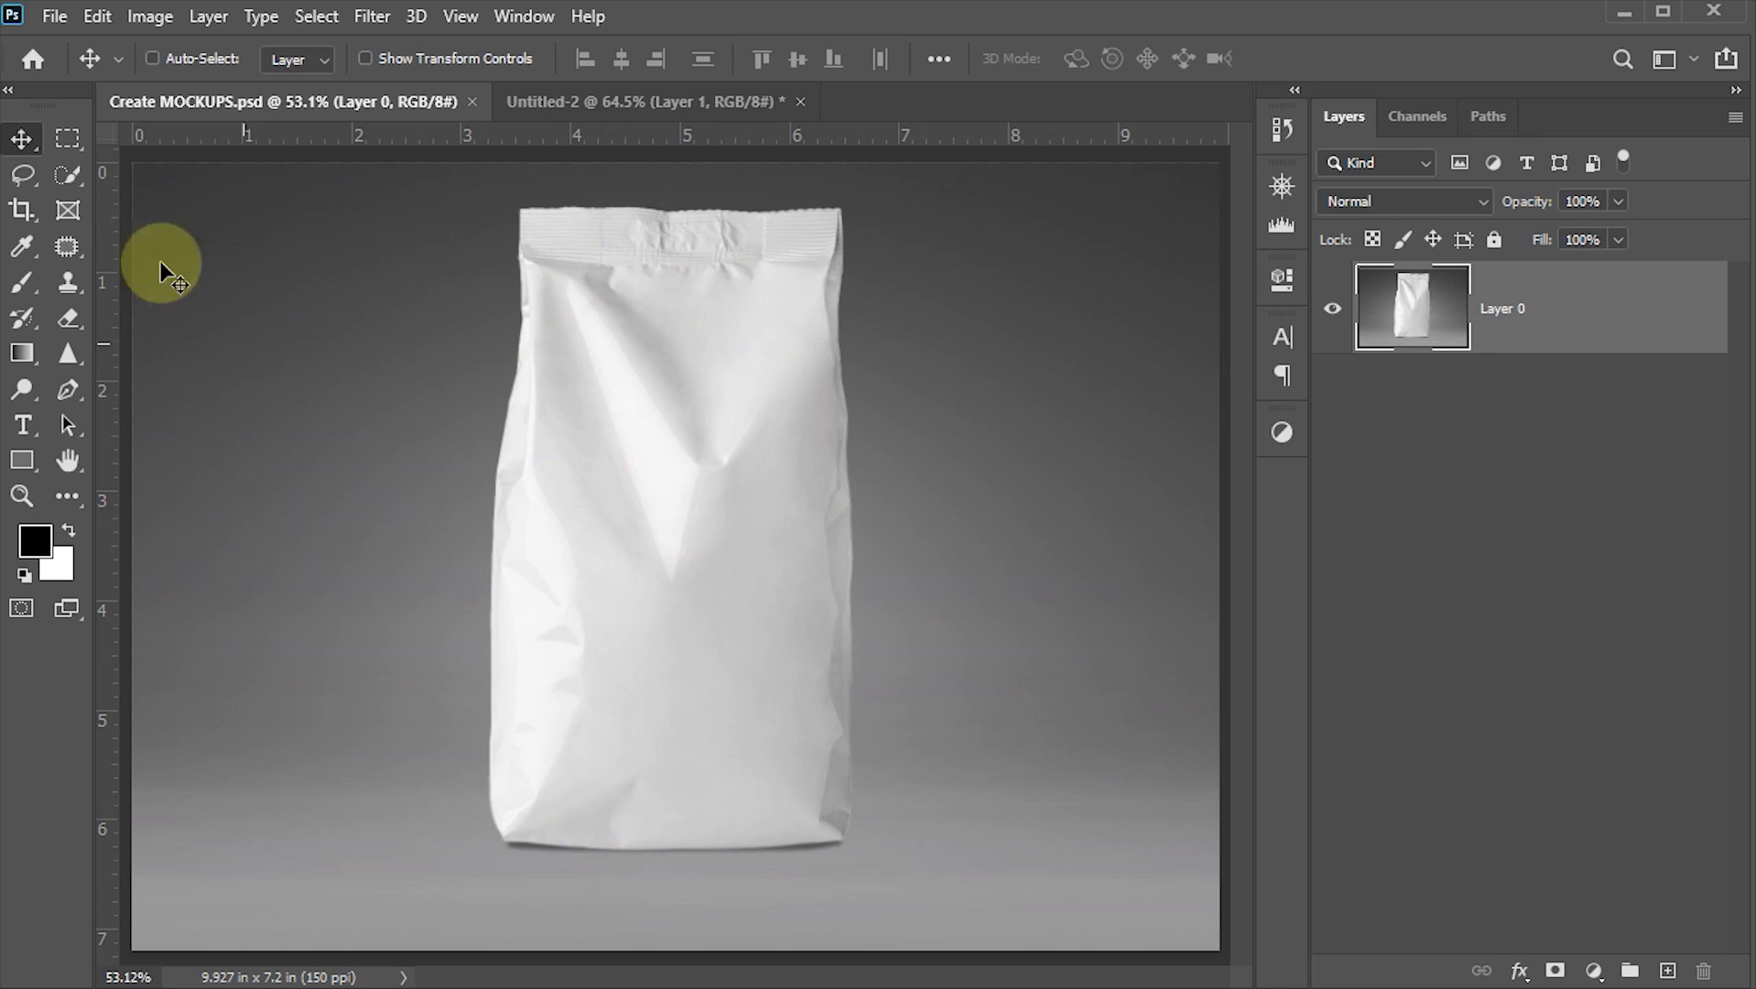
Step: Select the white pouch with the Object Selection tool by framing it with a rectangle
click(64, 174)
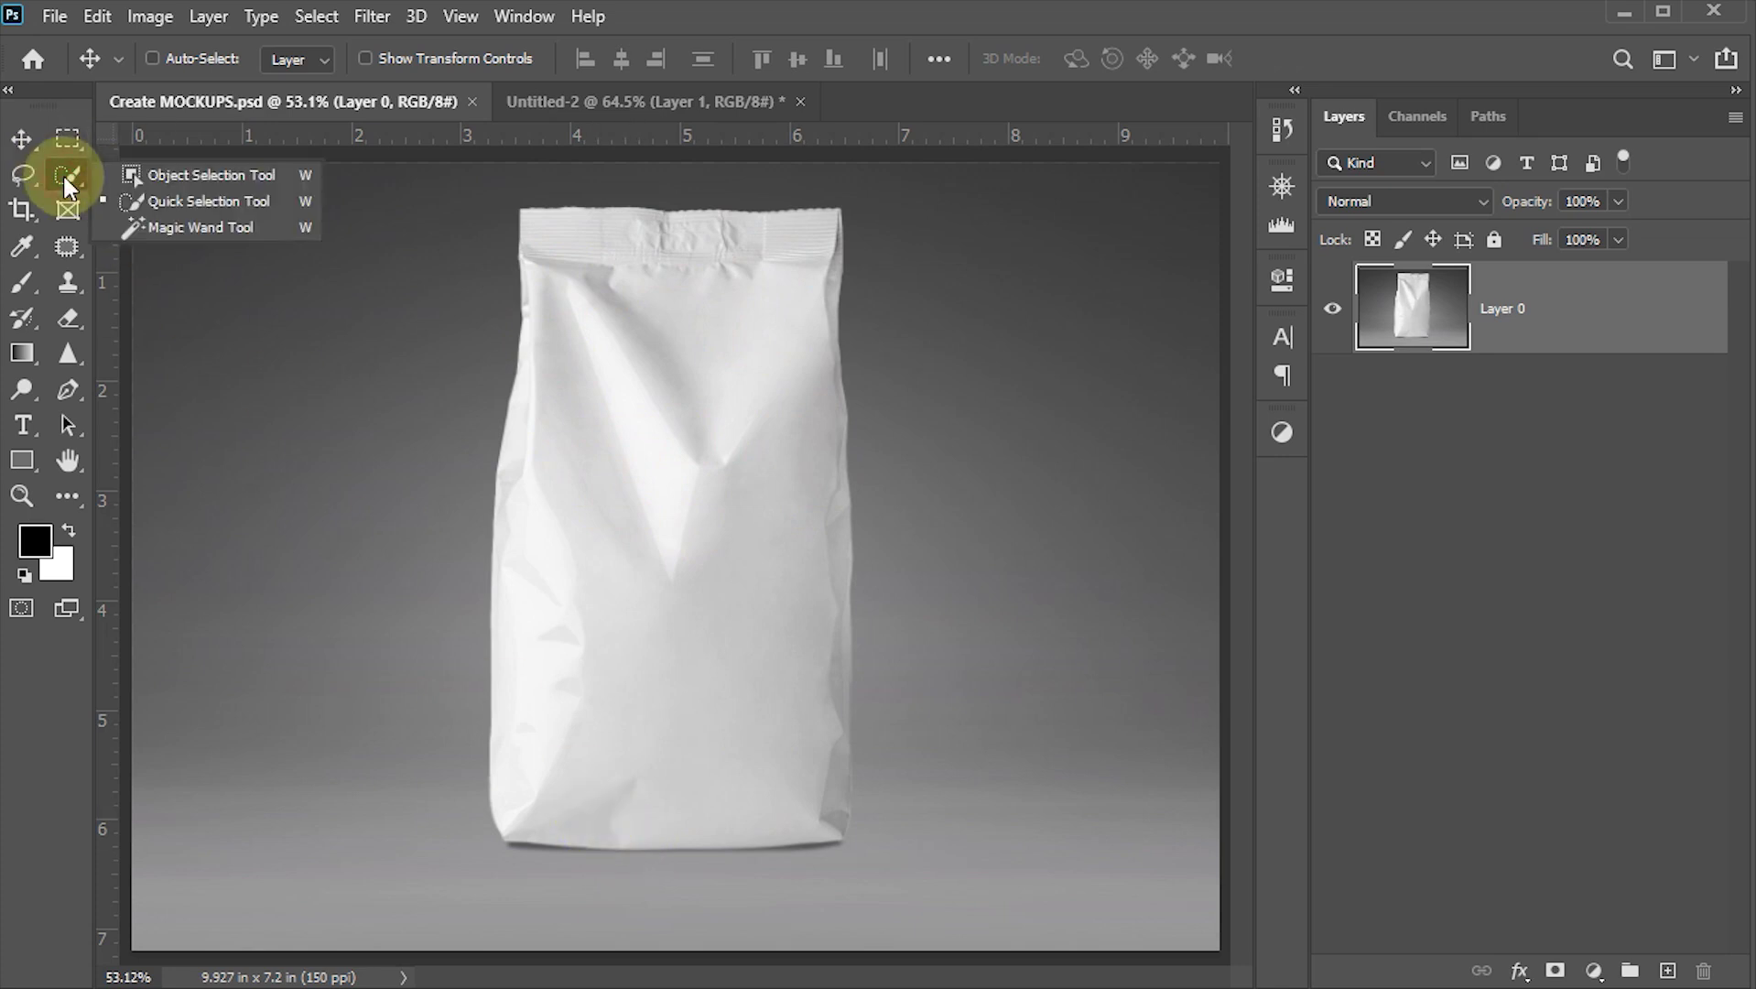
click(174, 177)
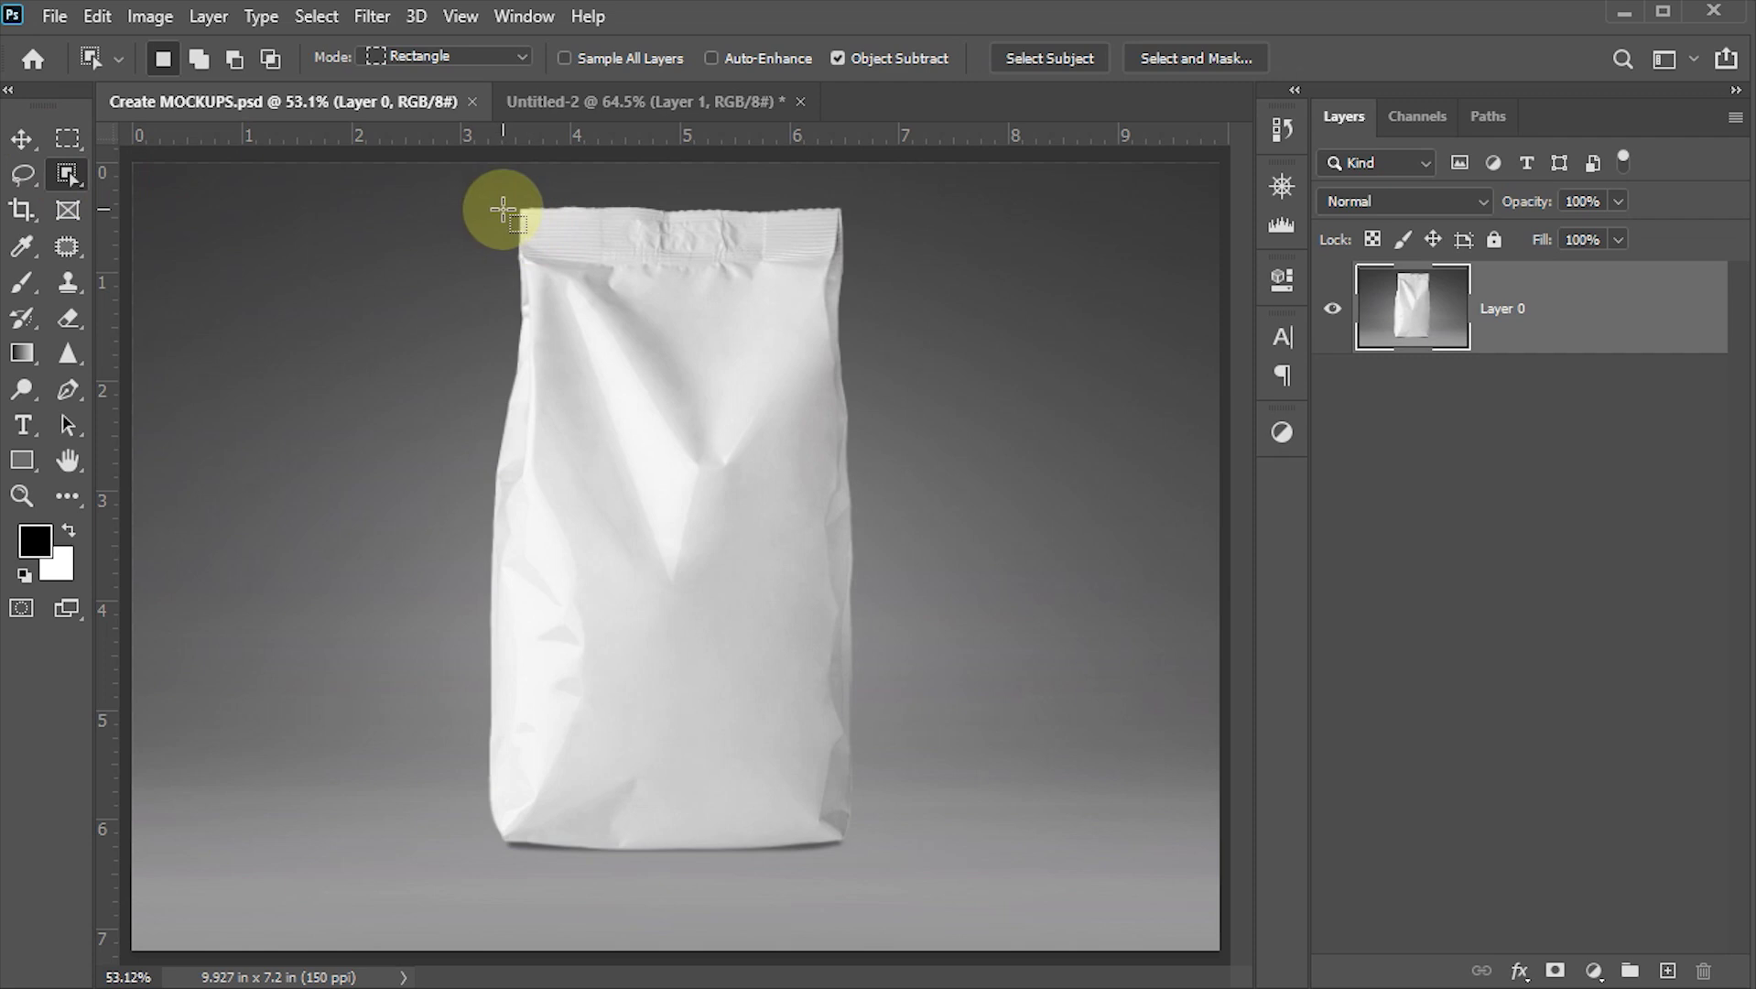
mouse_move(497, 206)
mouse_down()
mouse_move(772, 536)
mouse_move(813, 799)
mouse_move(843, 840)
mouse_up()
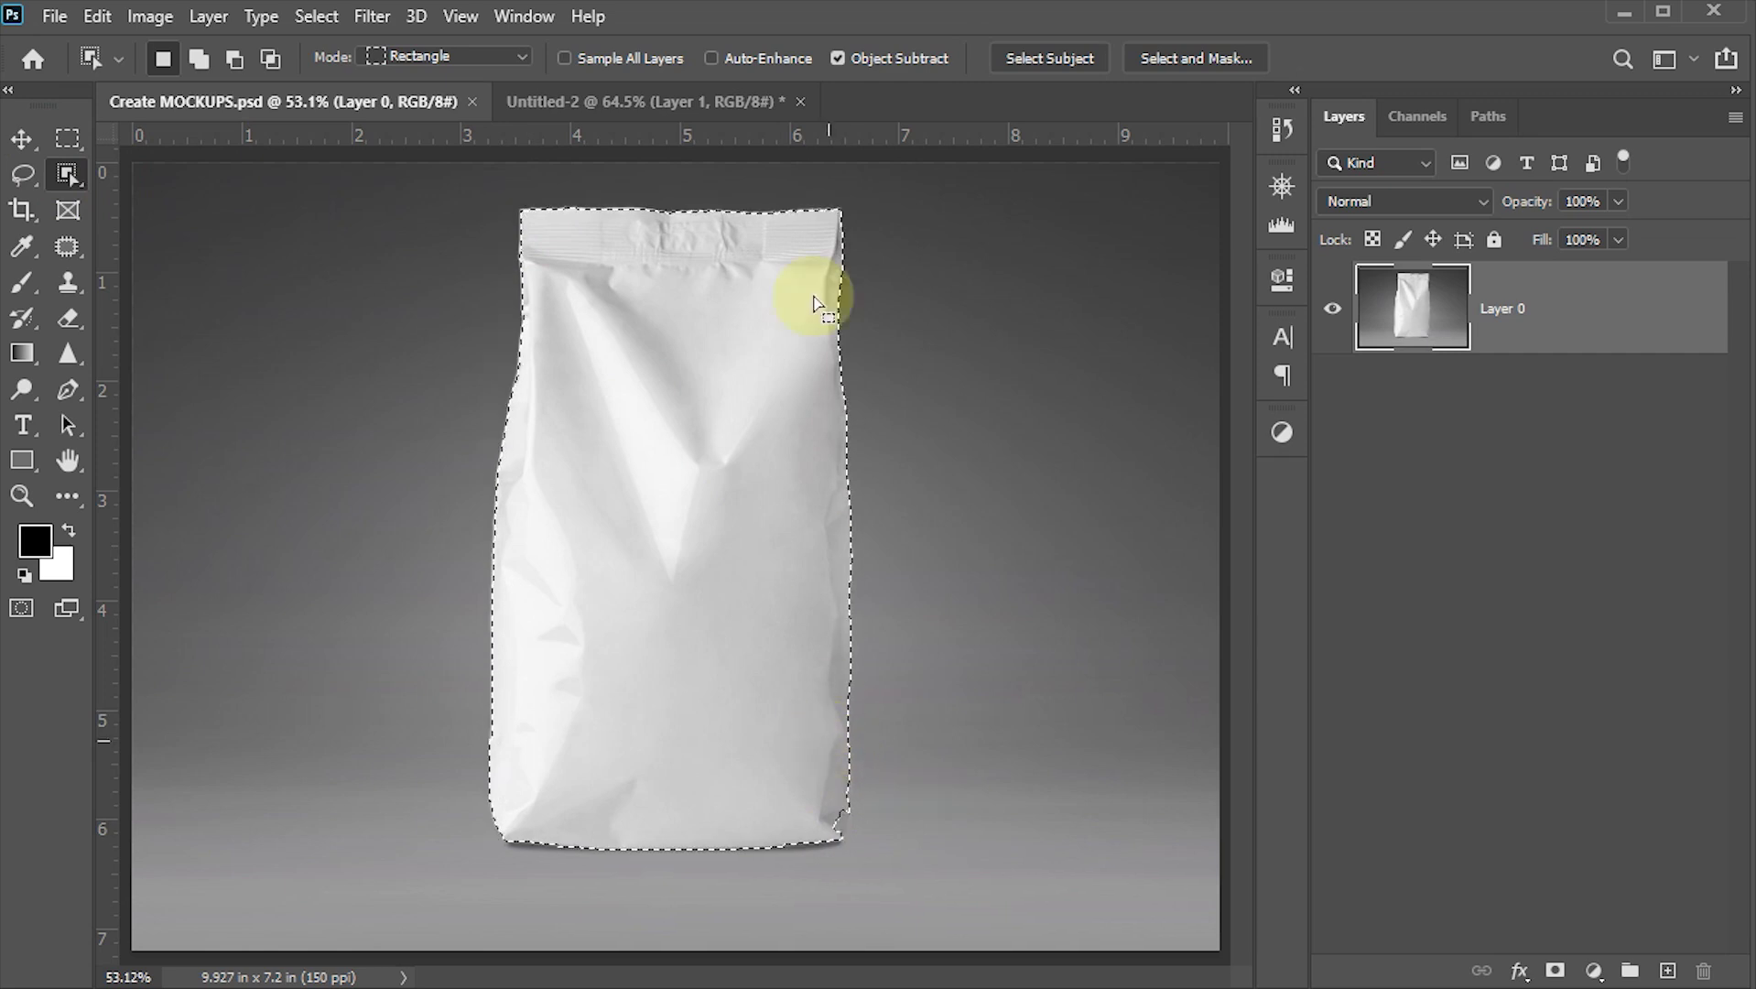
Step: Add the missing lower-right corner and right edge of the pouch to the selection with the Quick Selection tool
scroll(835, 827, up, 3)
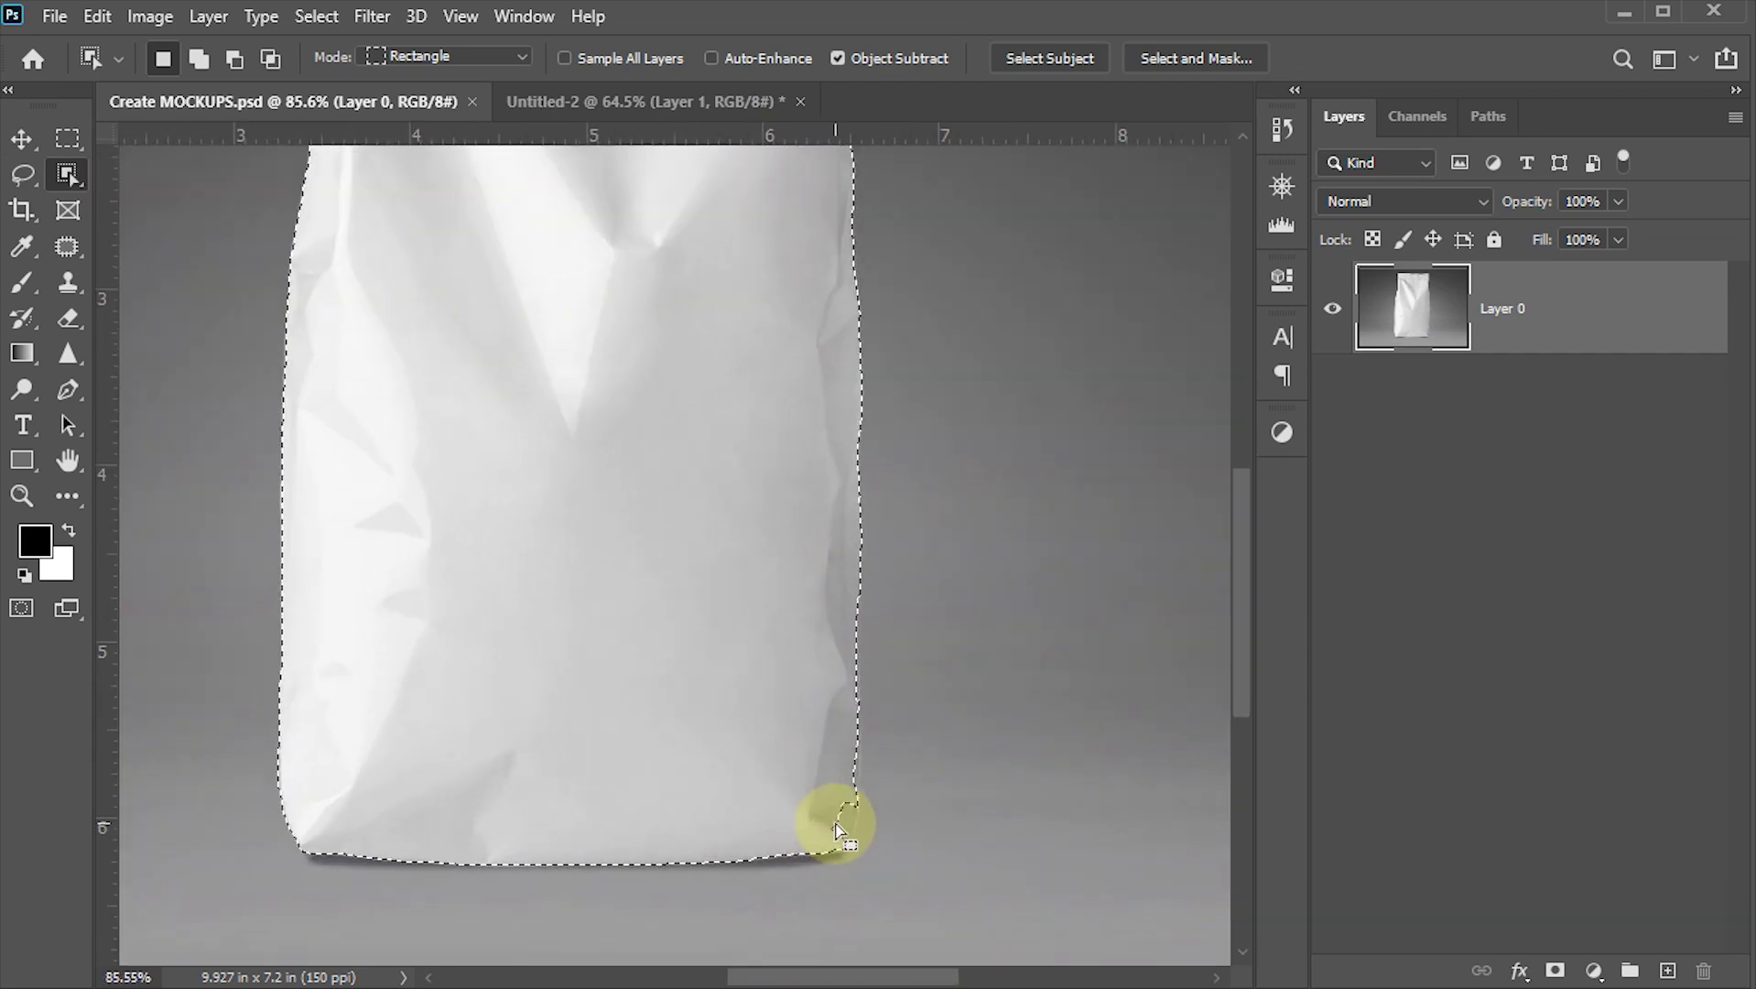
scroll(835, 826, up, 3)
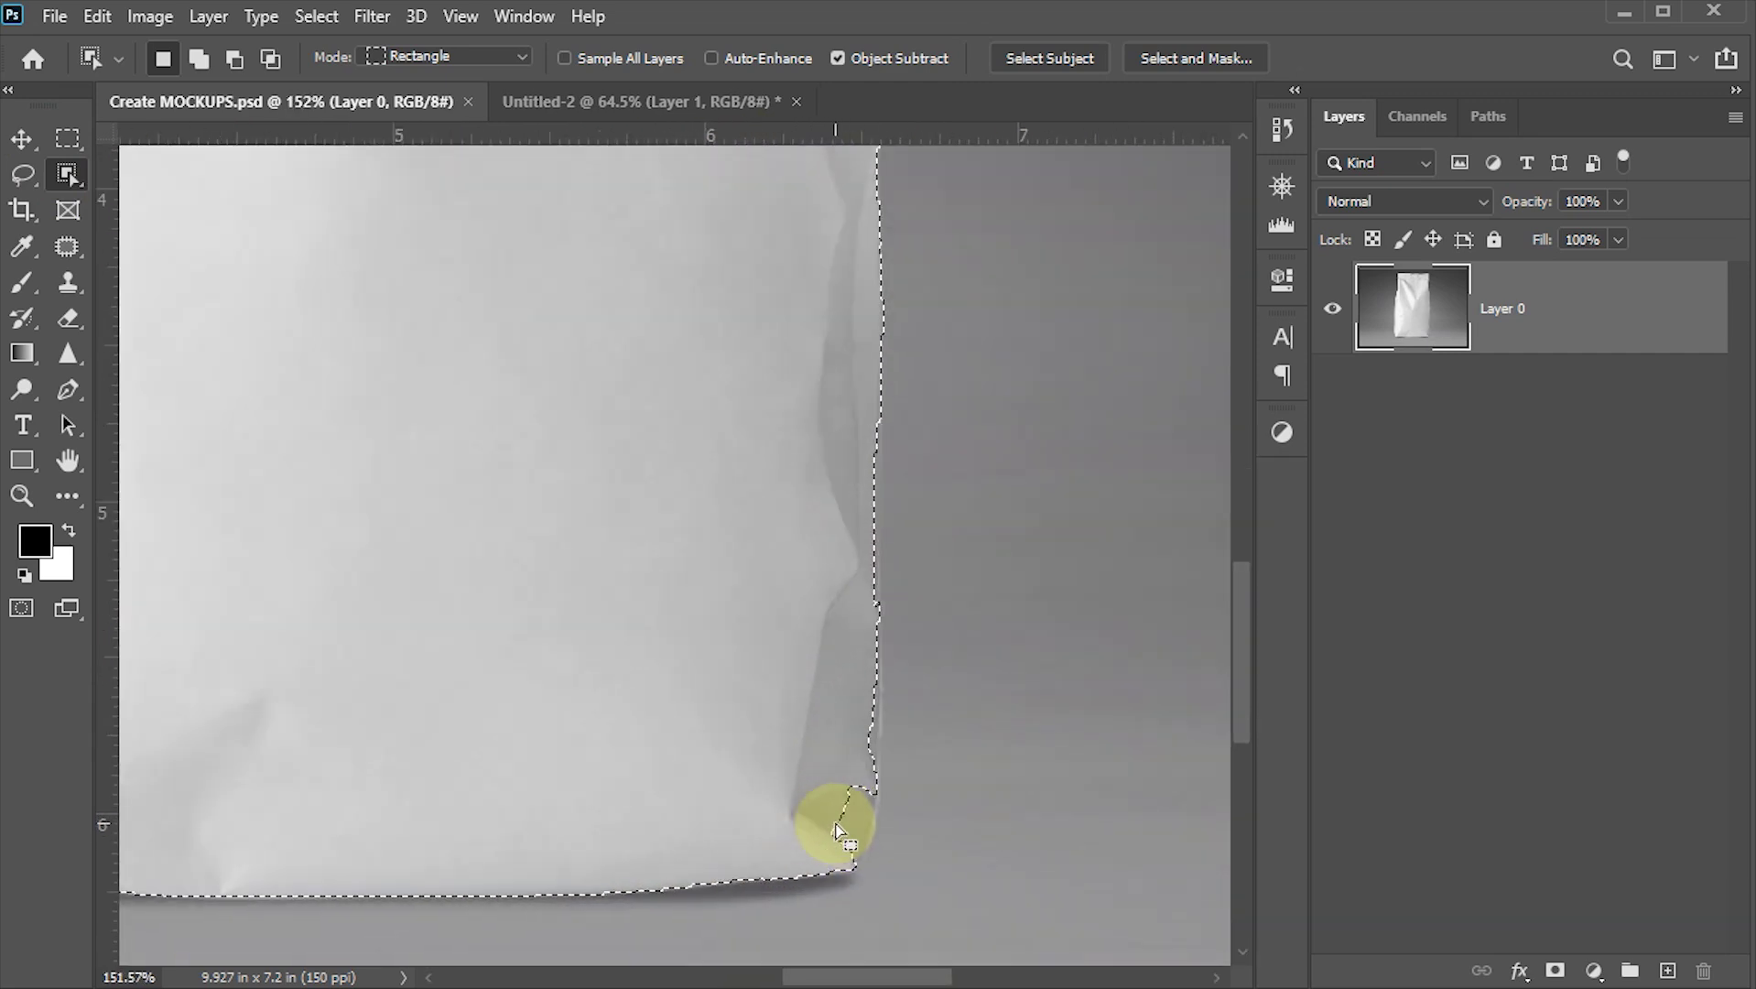
click(66, 176)
click(170, 197)
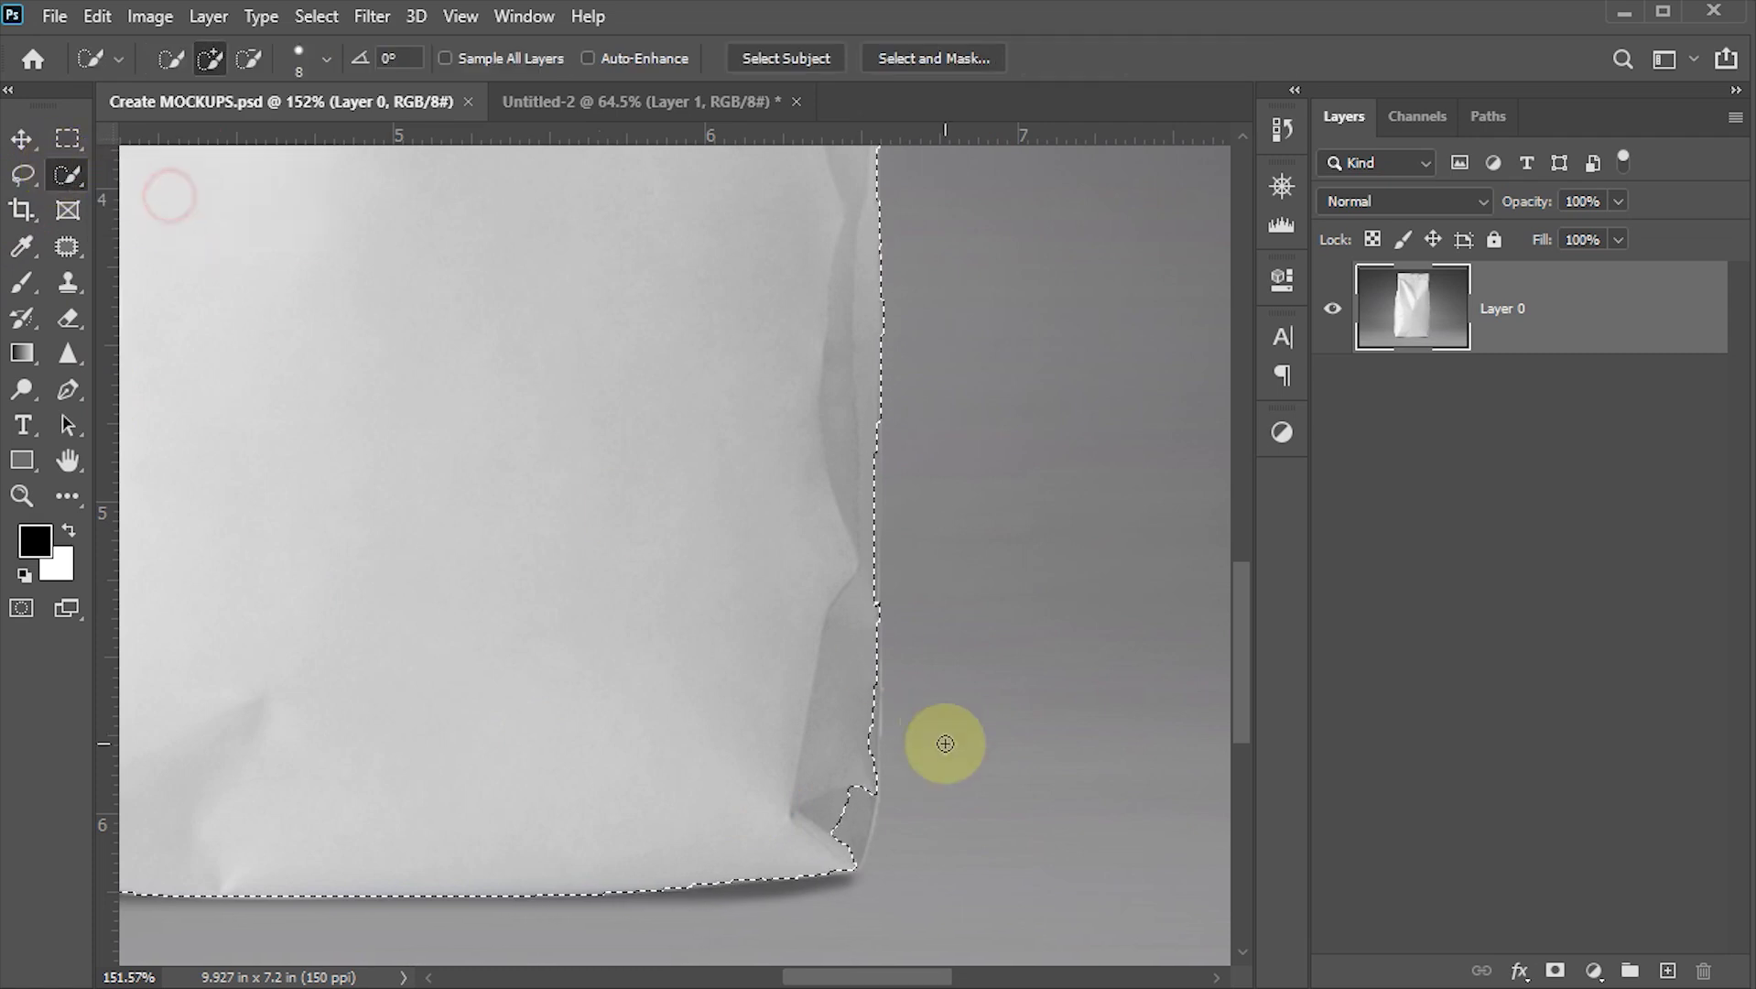
mouse_move(842, 793)
mouse_down()
mouse_move(838, 855)
mouse_move(851, 830)
mouse_up()
mouse_move(866, 676)
mouse_down()
mouse_move(863, 734)
mouse_move(864, 716)
mouse_up()
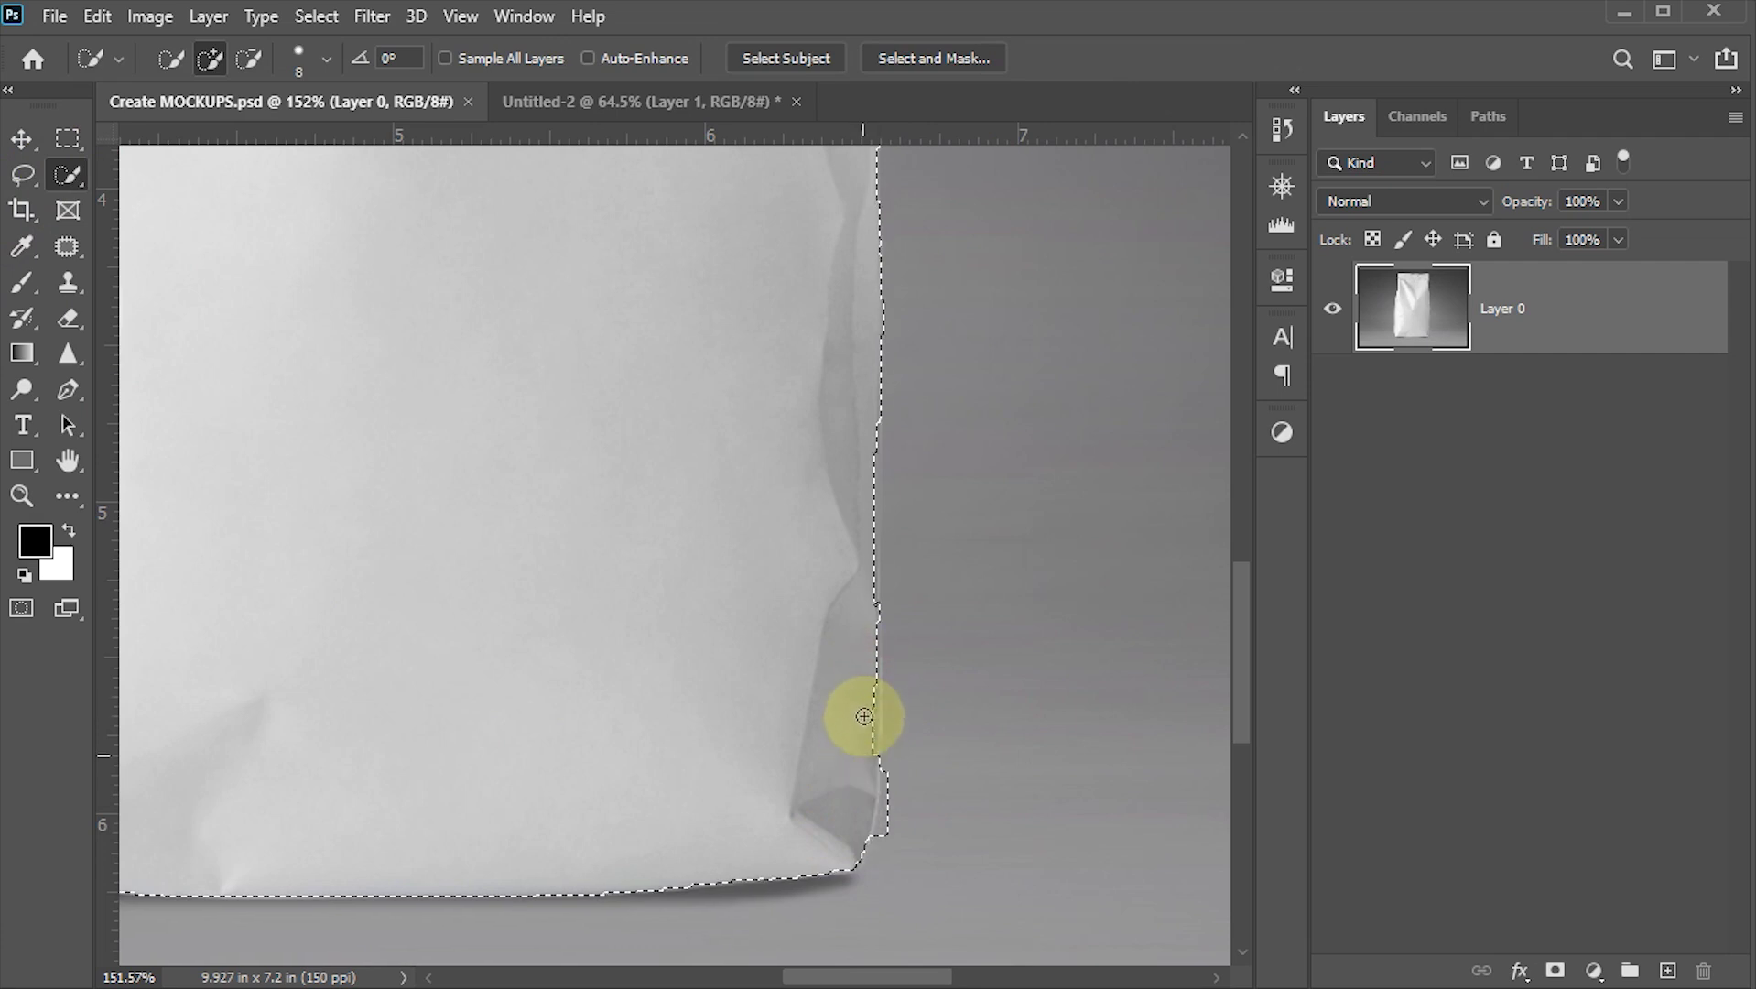
Step: Refine the selection outline at the pouch's lower-right corner, subtracting the excess background and adding back missed pouch areas
scroll(913, 826, down, 5)
scroll(917, 818, up, 4)
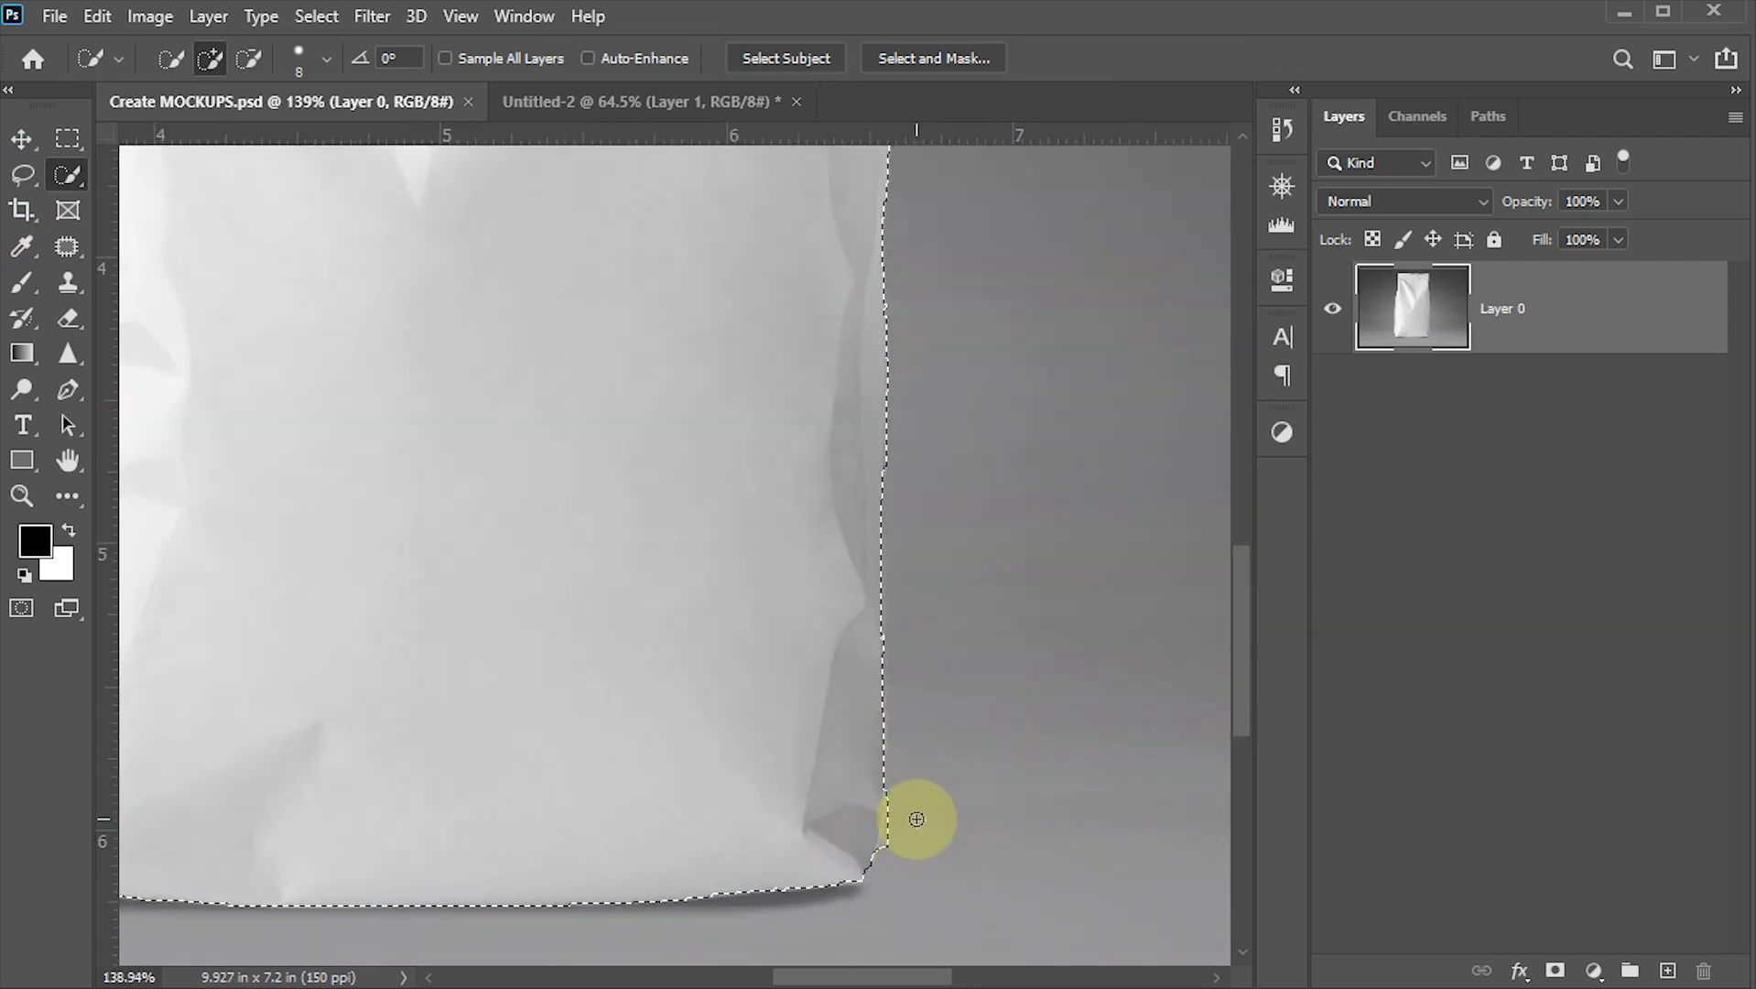
scroll(916, 818, up, 6)
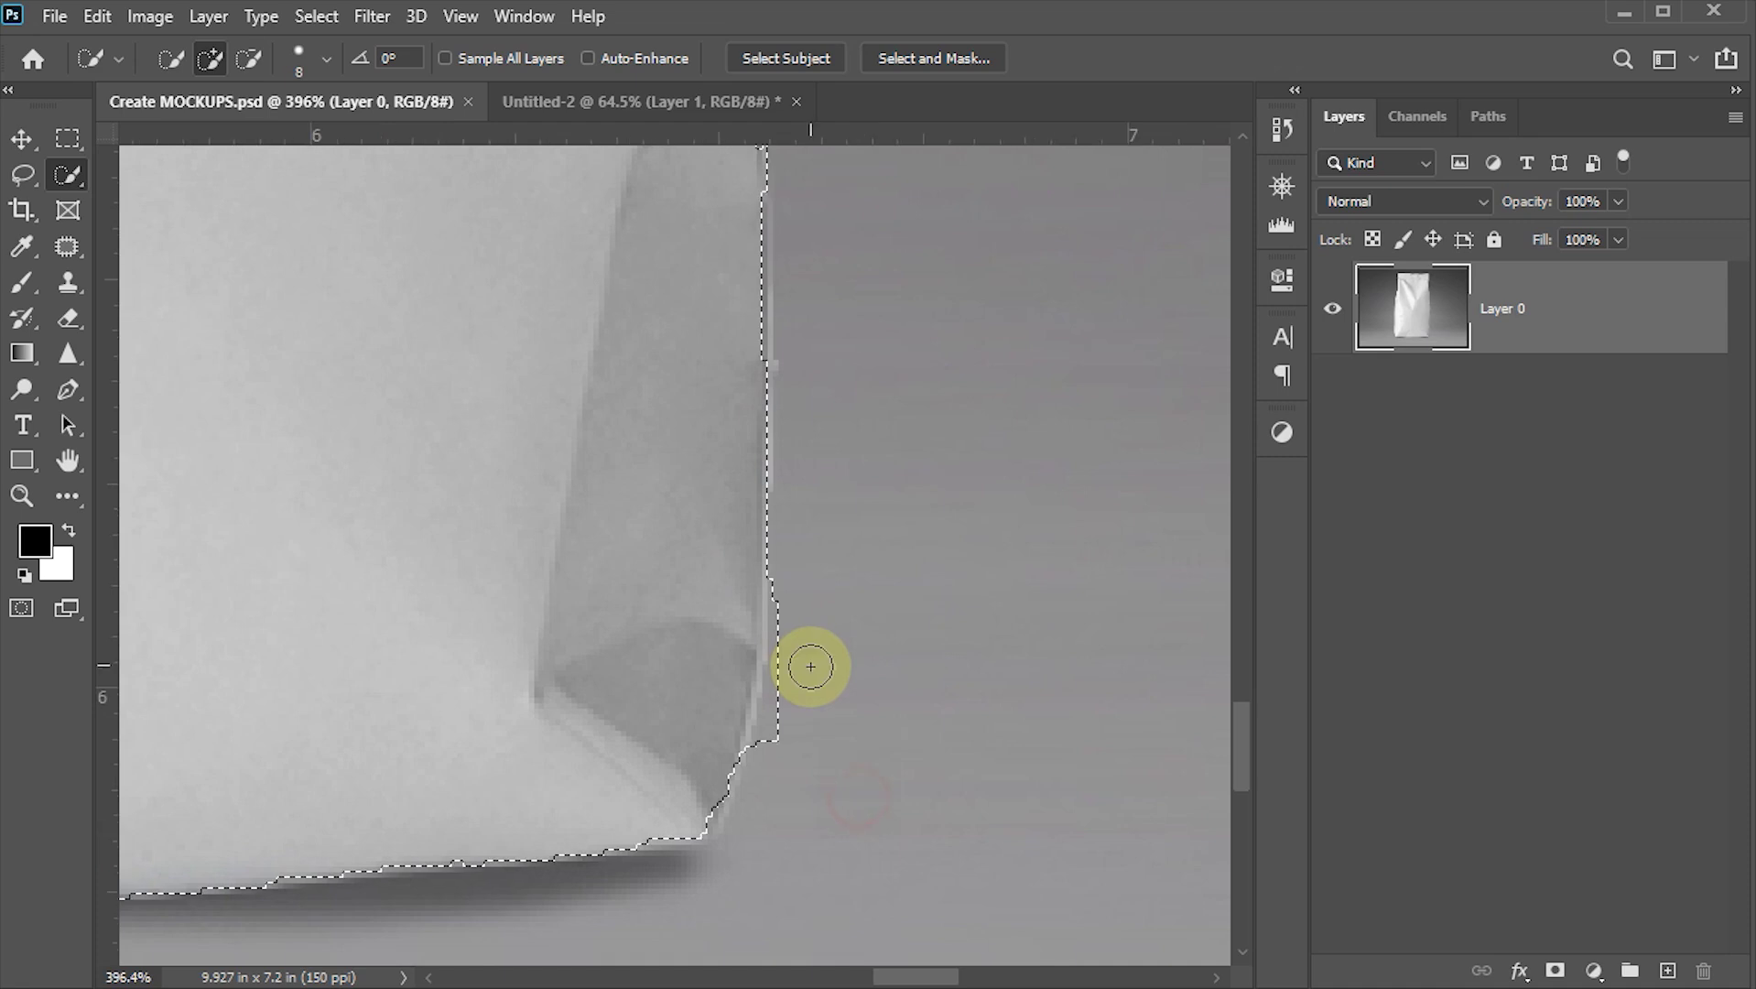
alt+drag(800, 670, 785, 765)
drag(712, 703, 732, 638)
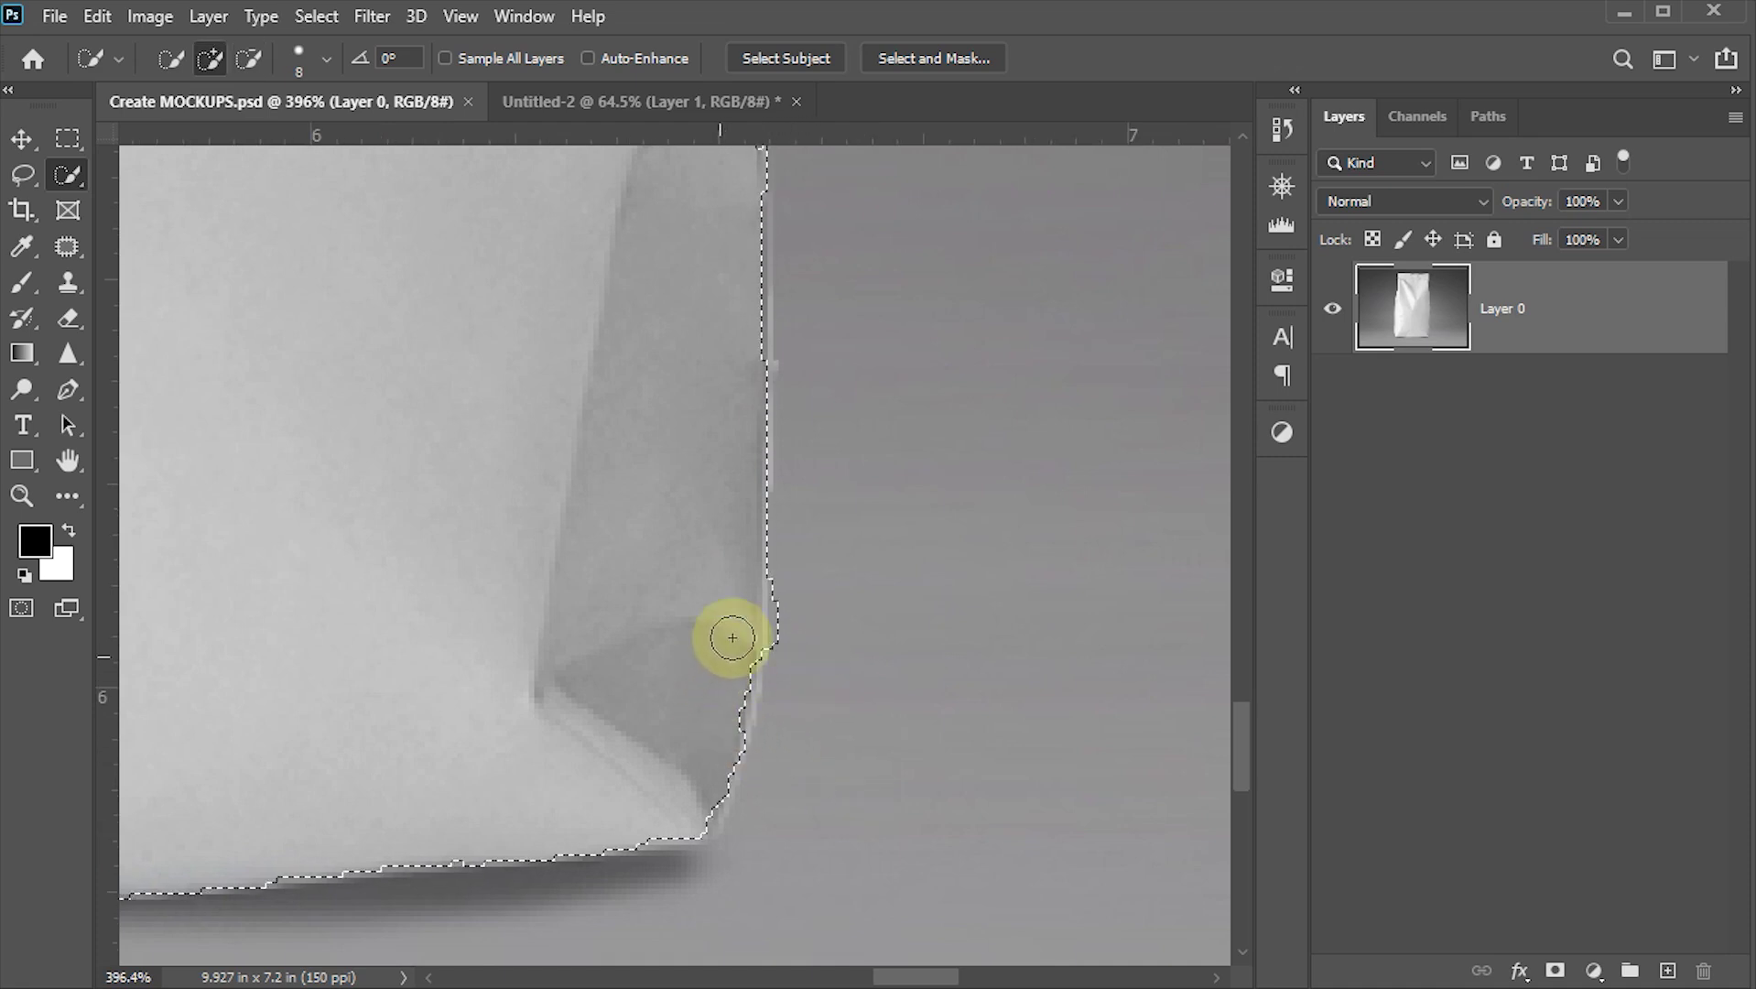
mouse_move(806, 586)
alt+mouse_down()
mouse_move(797, 653)
mouse_move(719, 699)
mouse_move(729, 634)
mouse_move(727, 702)
alt+mouse_up()
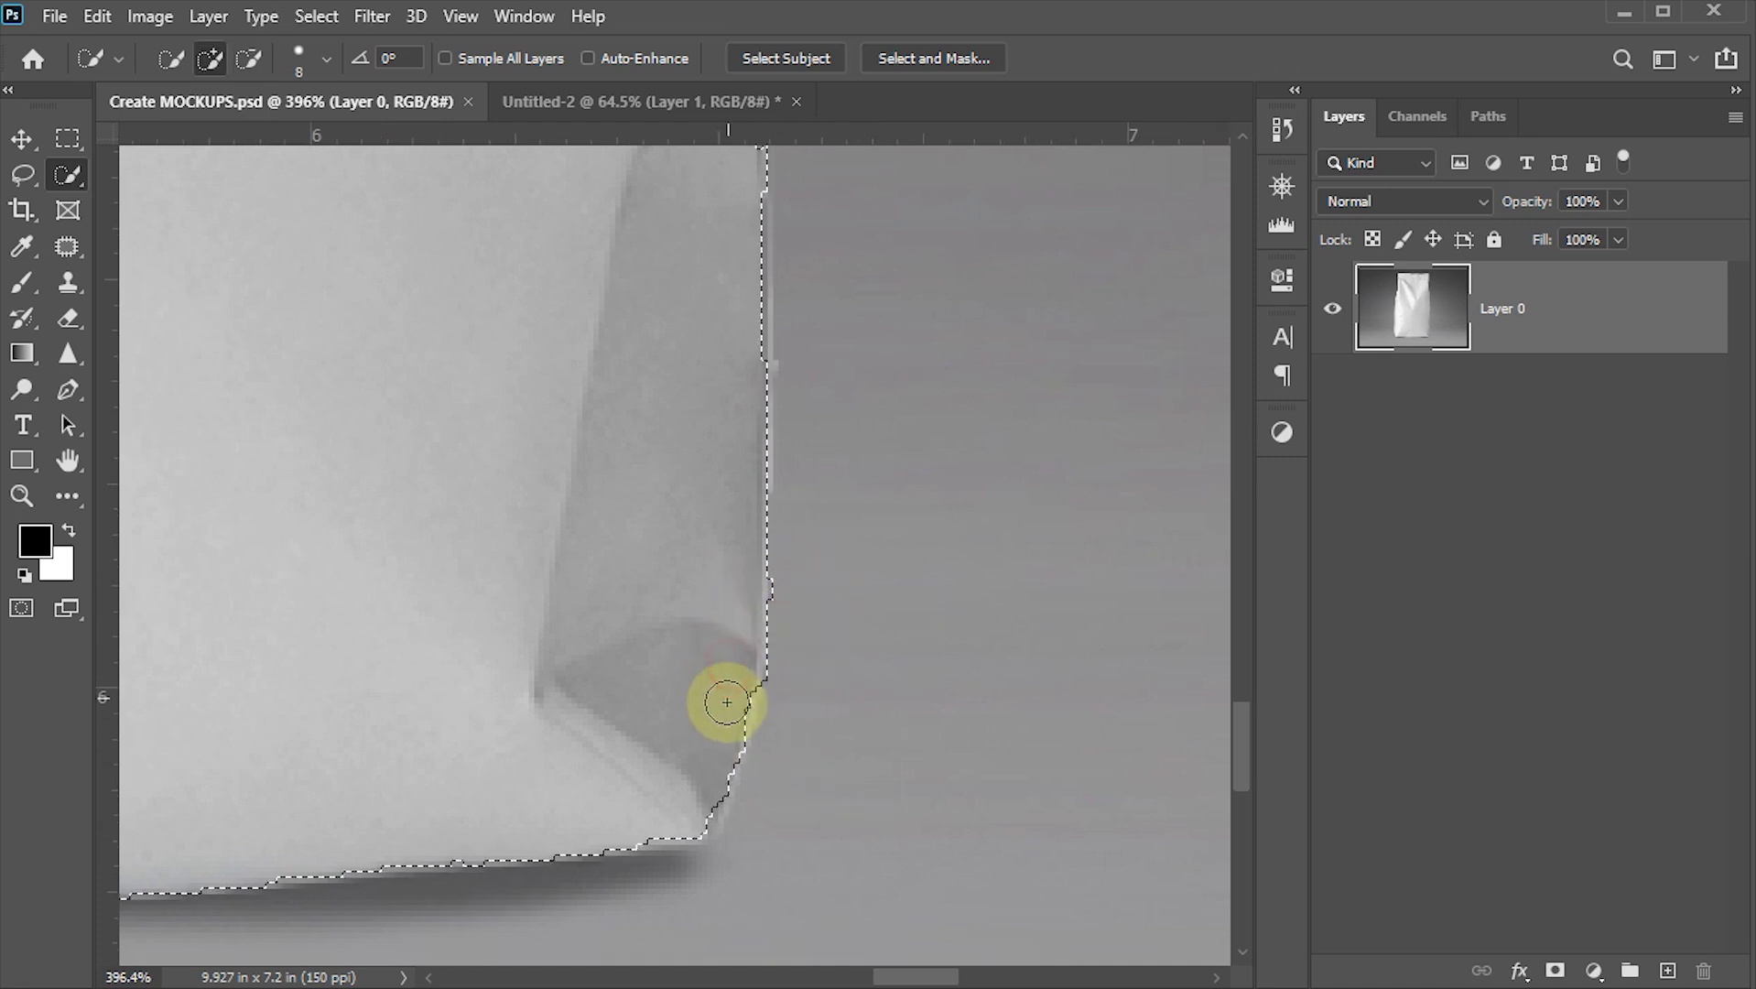
key(ctrl+0)
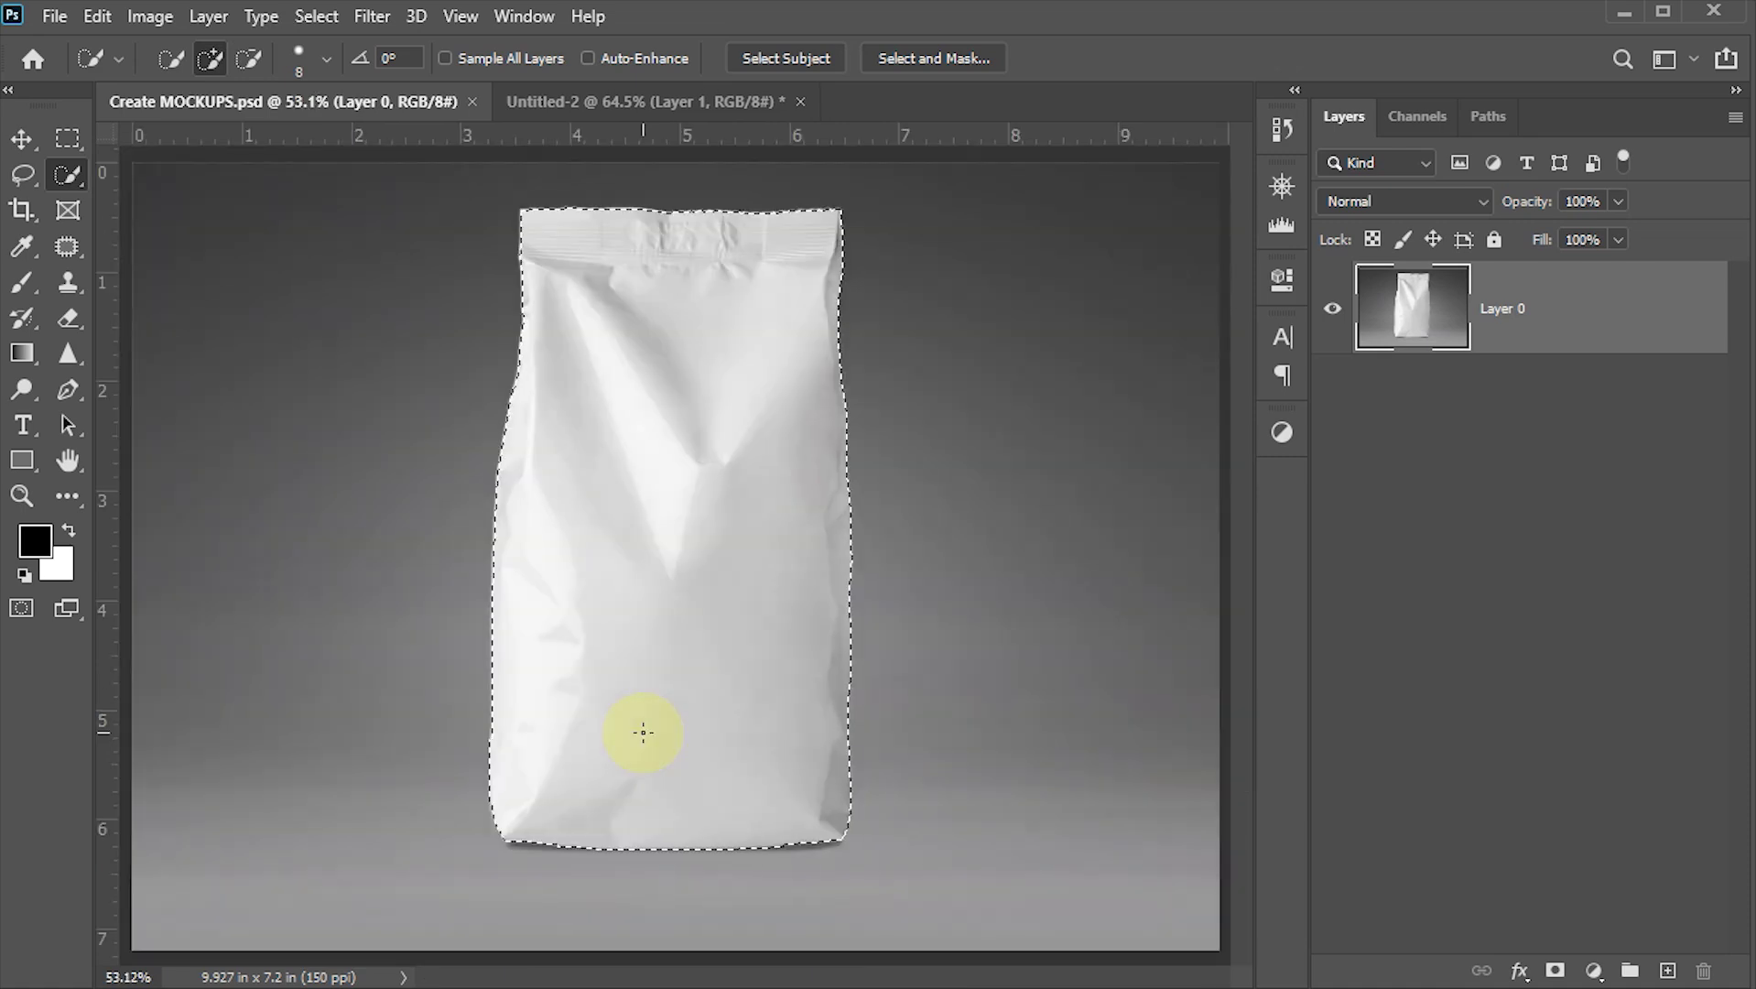
Step: Save the pouch selection as a new channel named pouch and deselect it
click(21, 138)
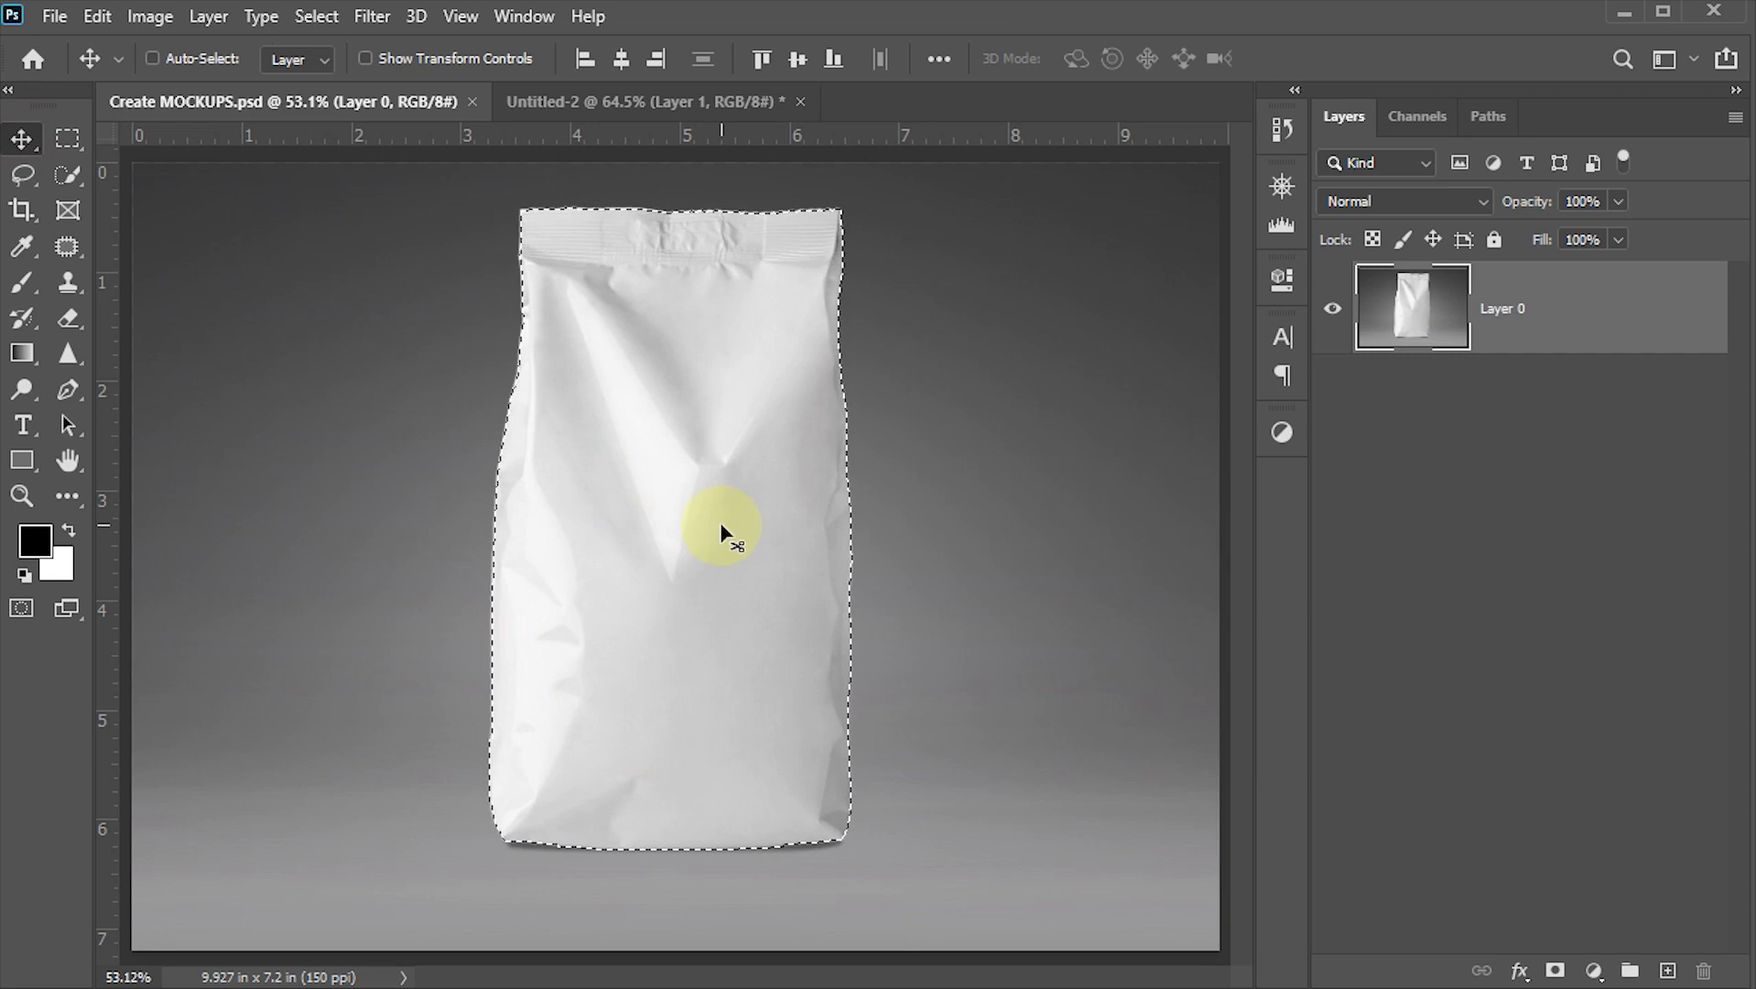
click(316, 16)
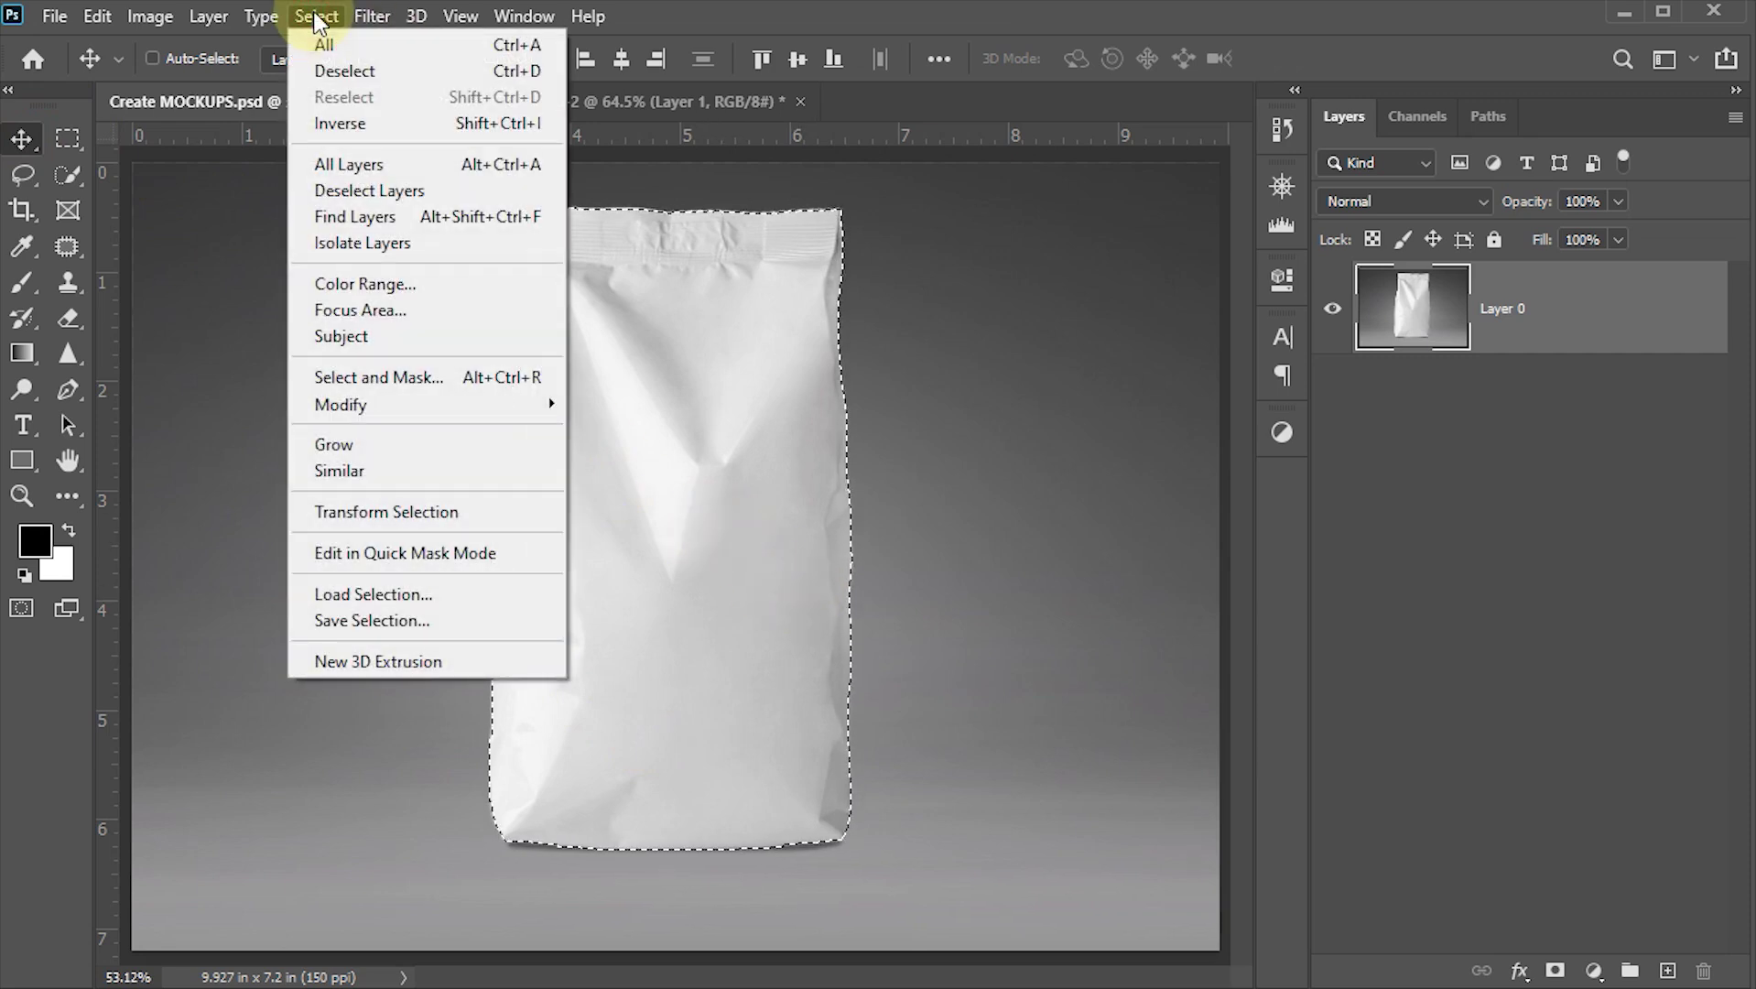
click(389, 621)
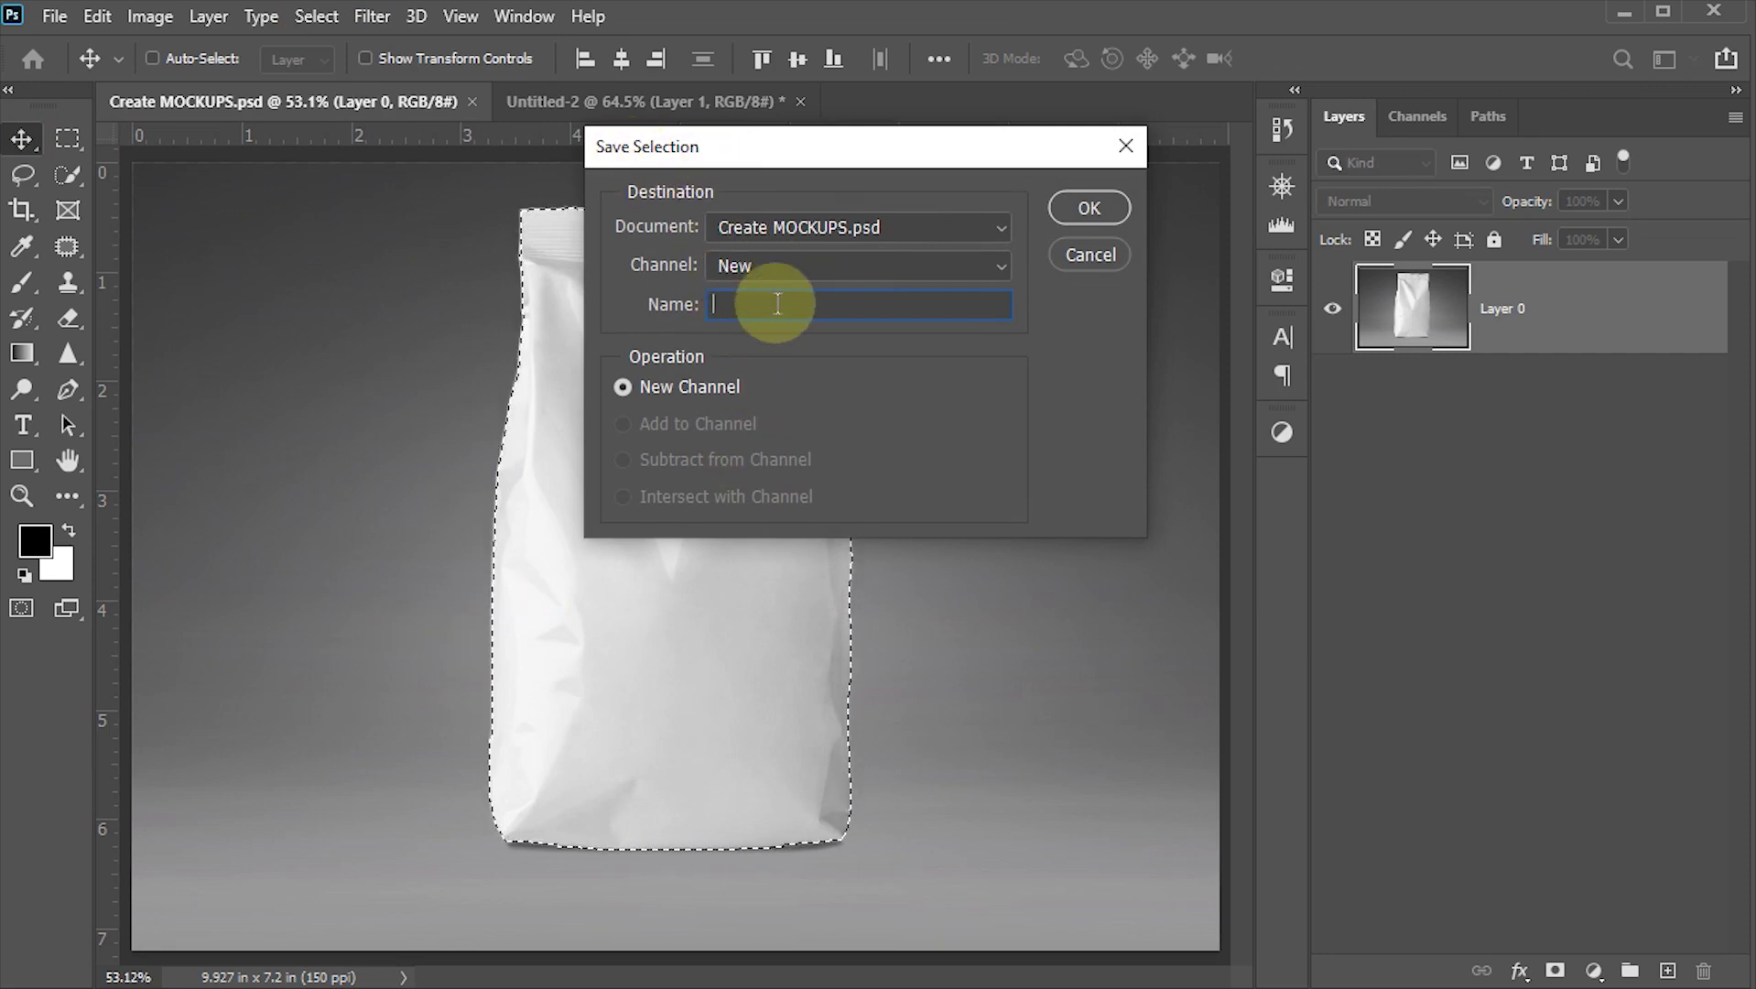
text(po)
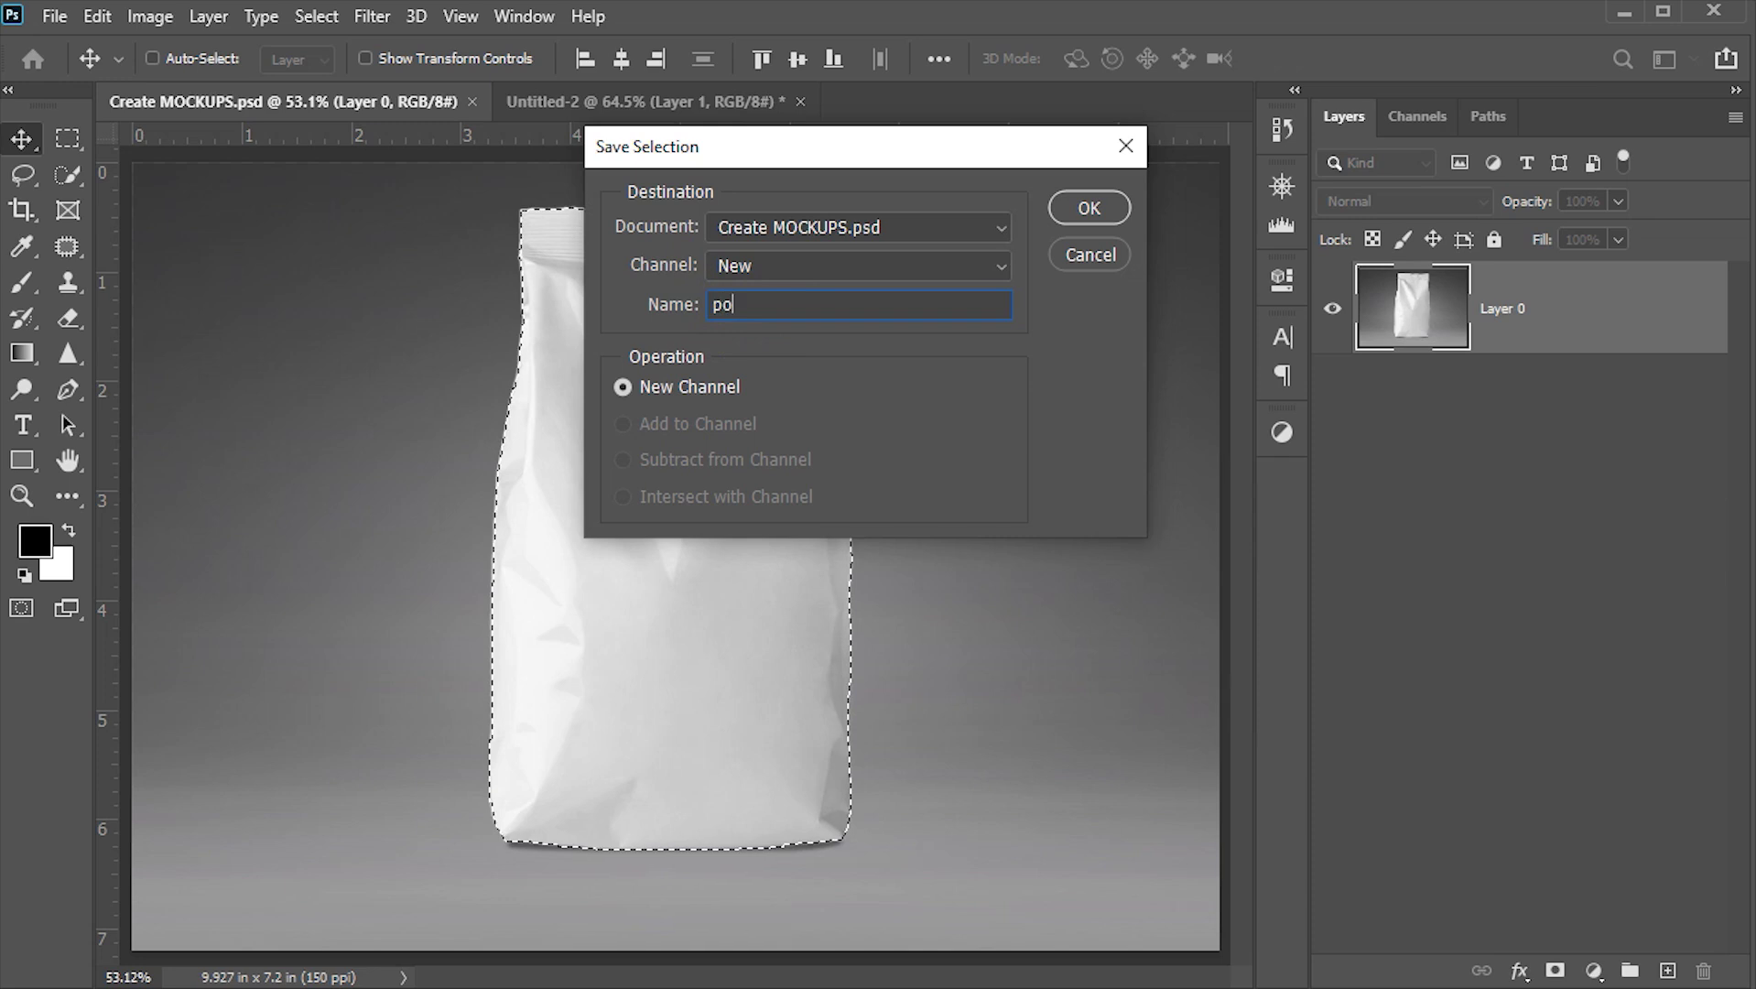
text(uch)
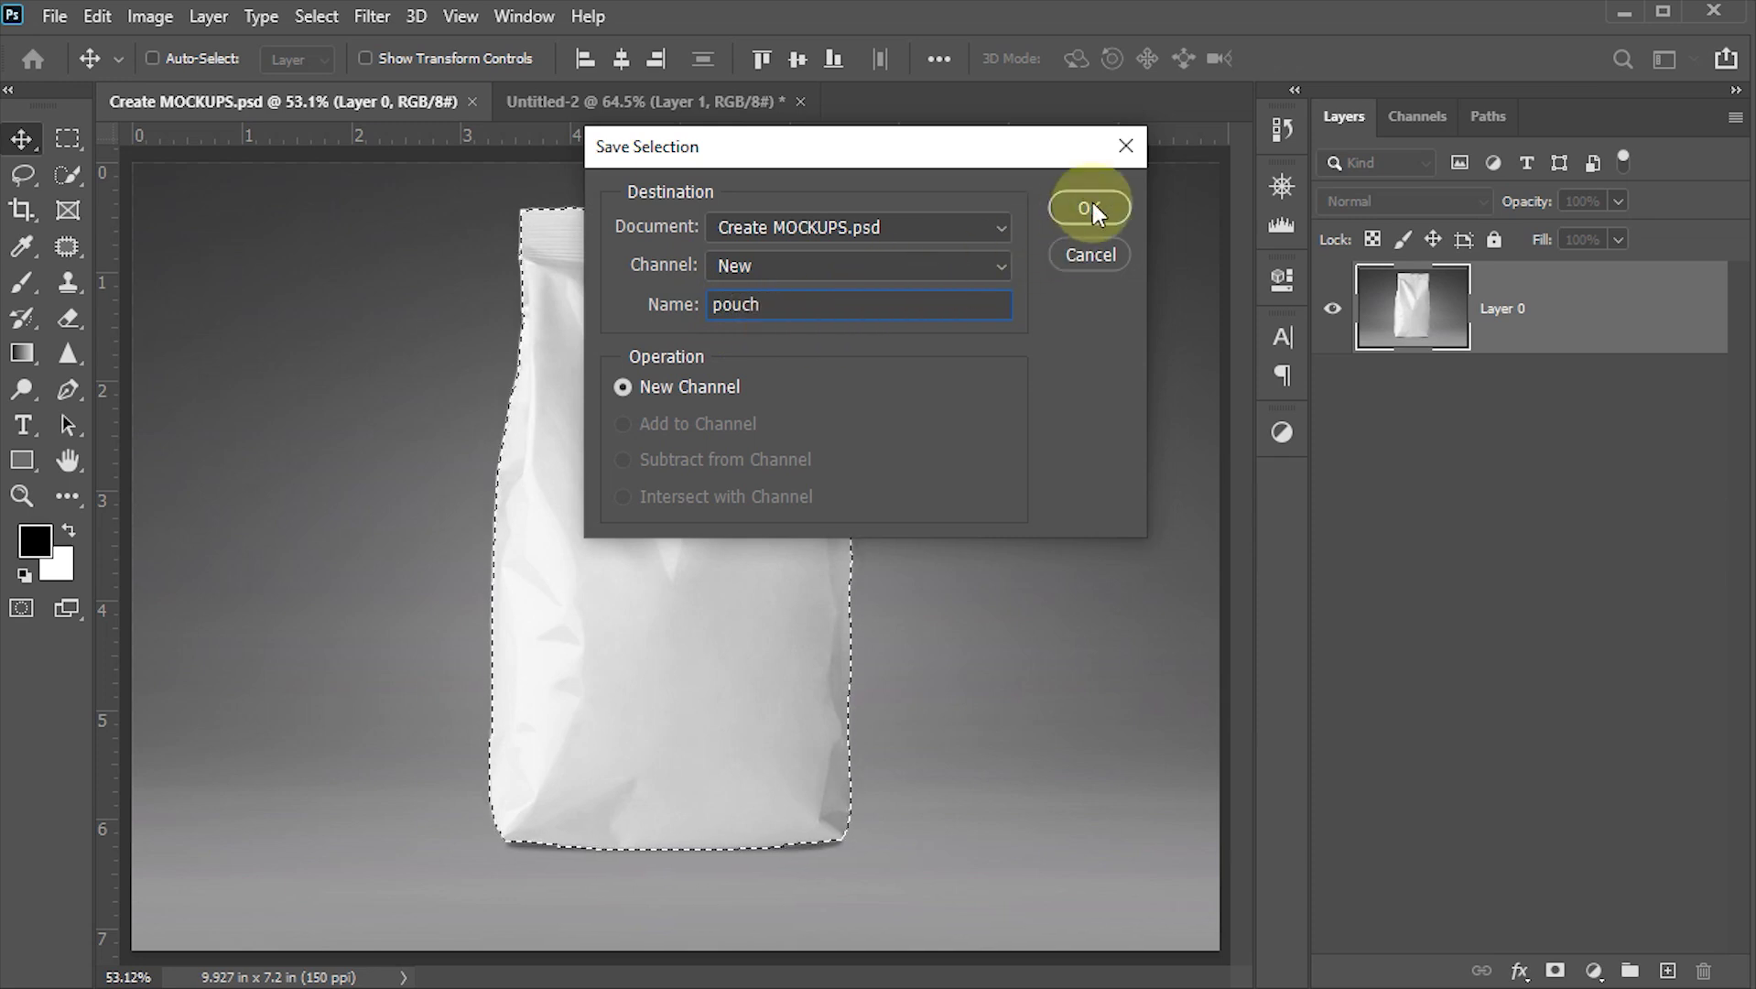
click(1092, 209)
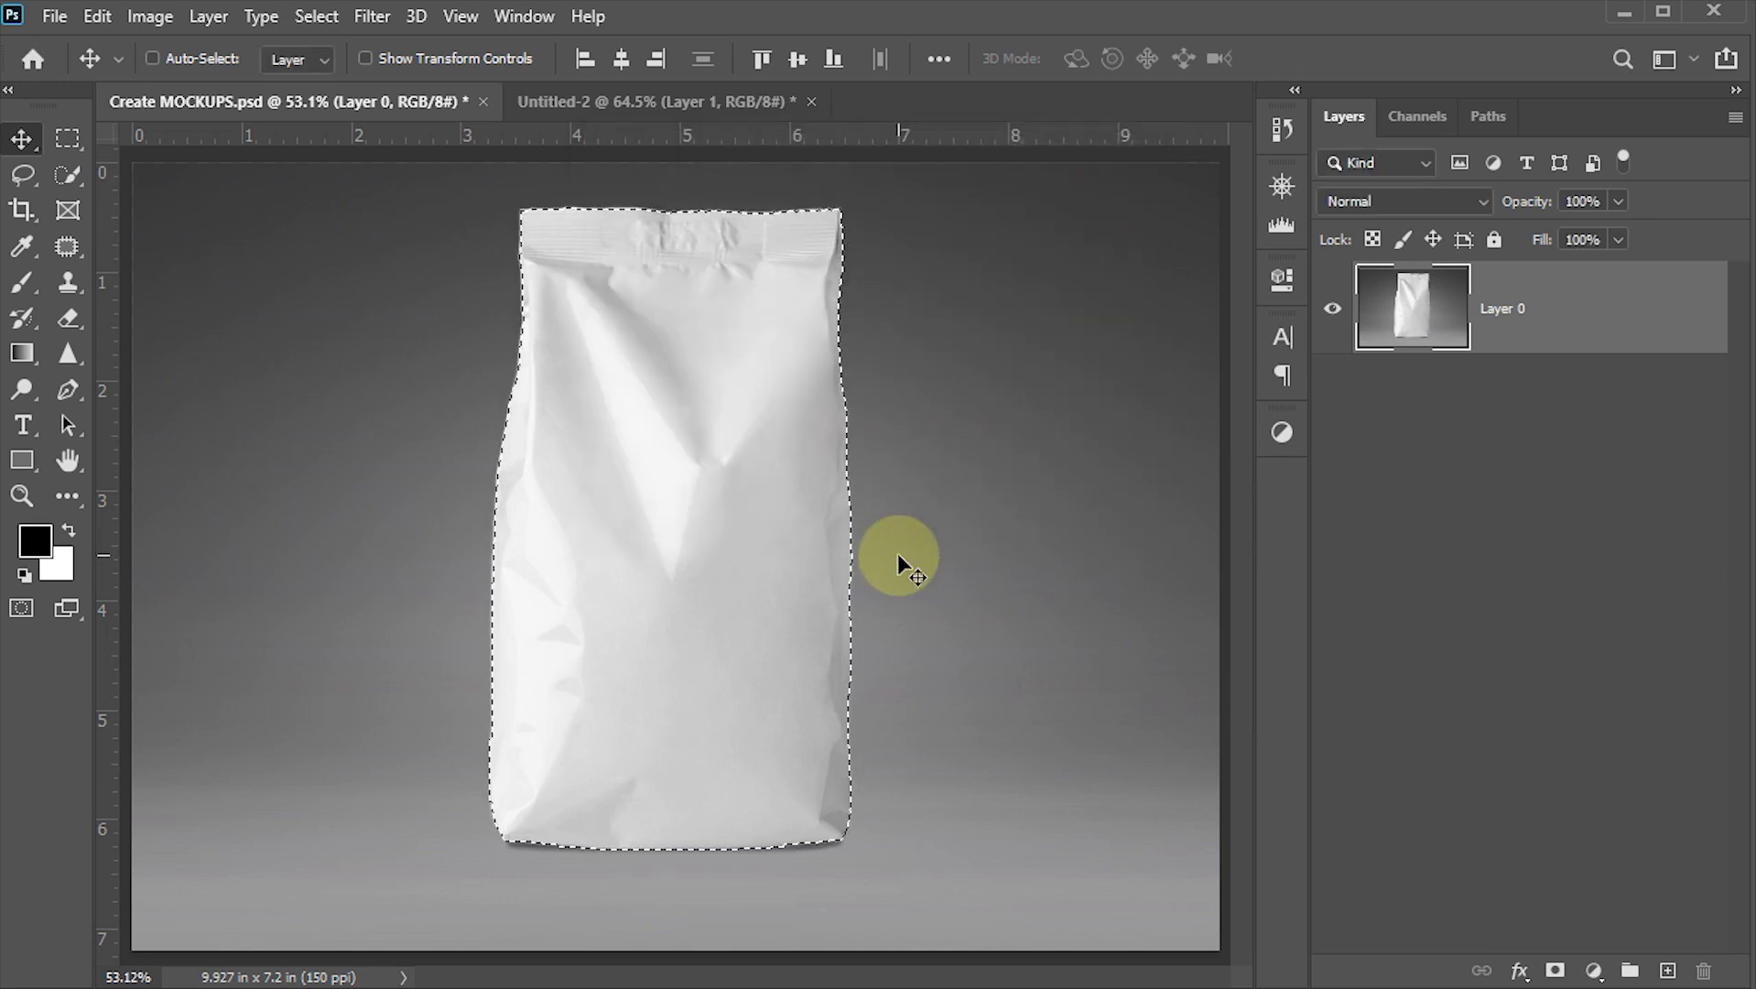
key(ctrl)
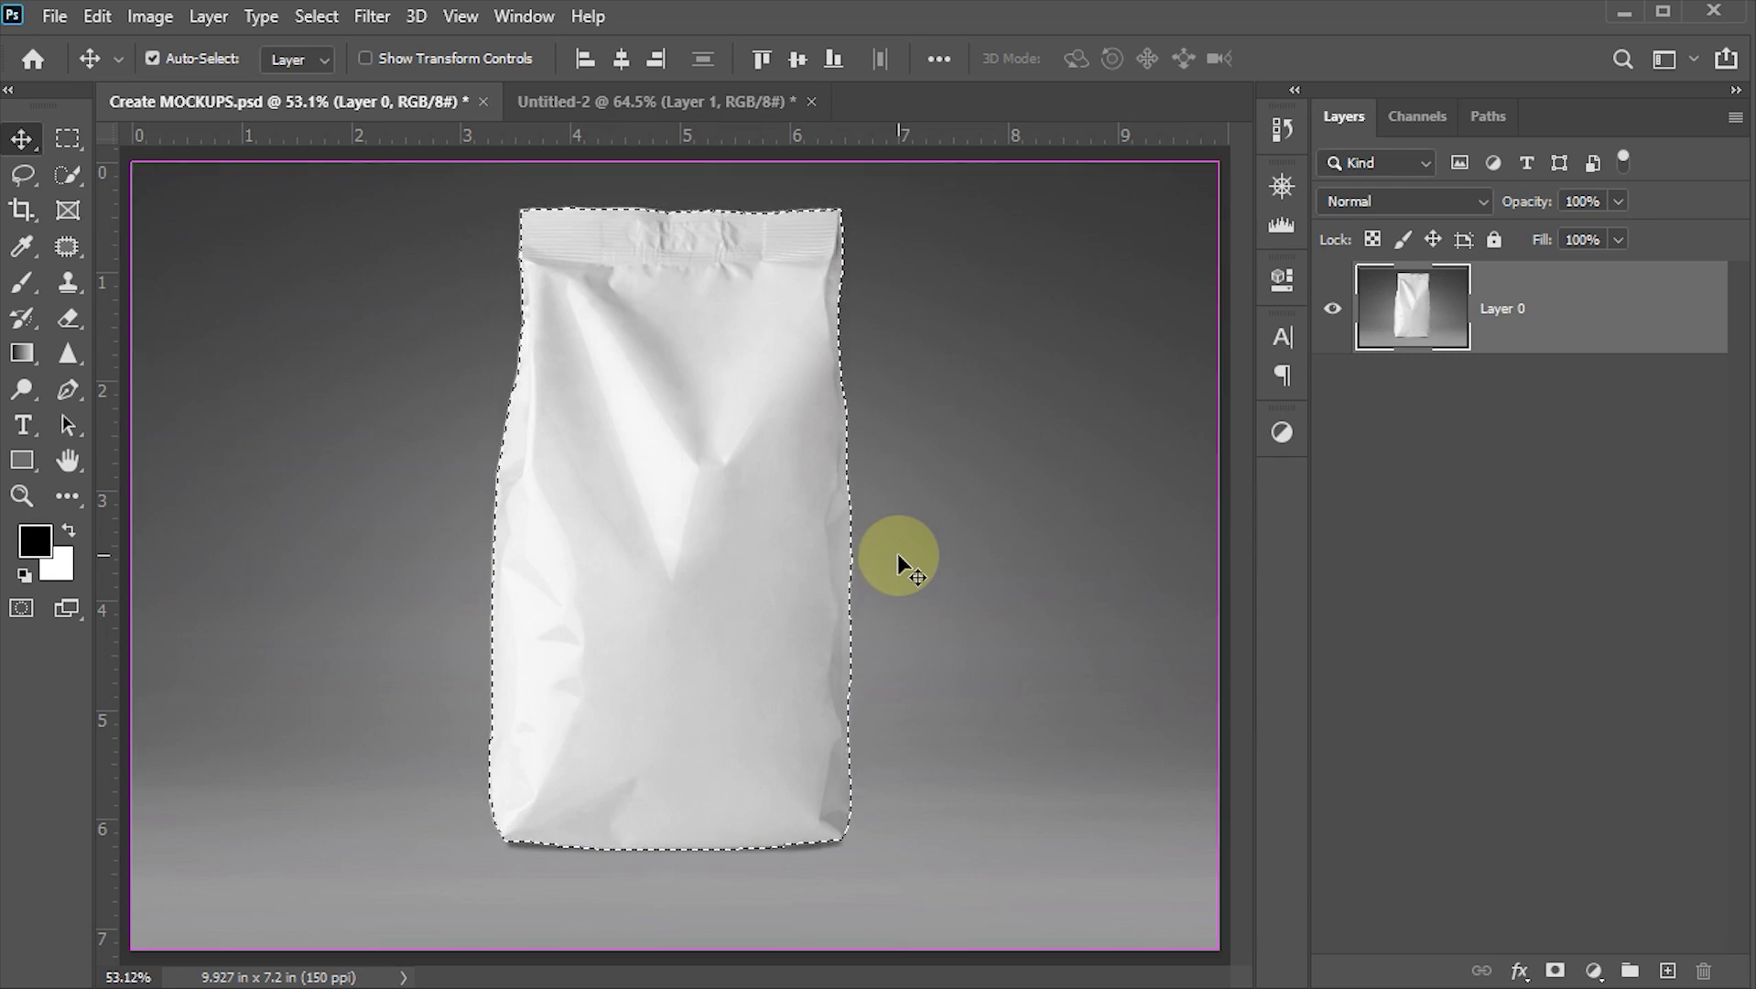
key(ctrl+d)
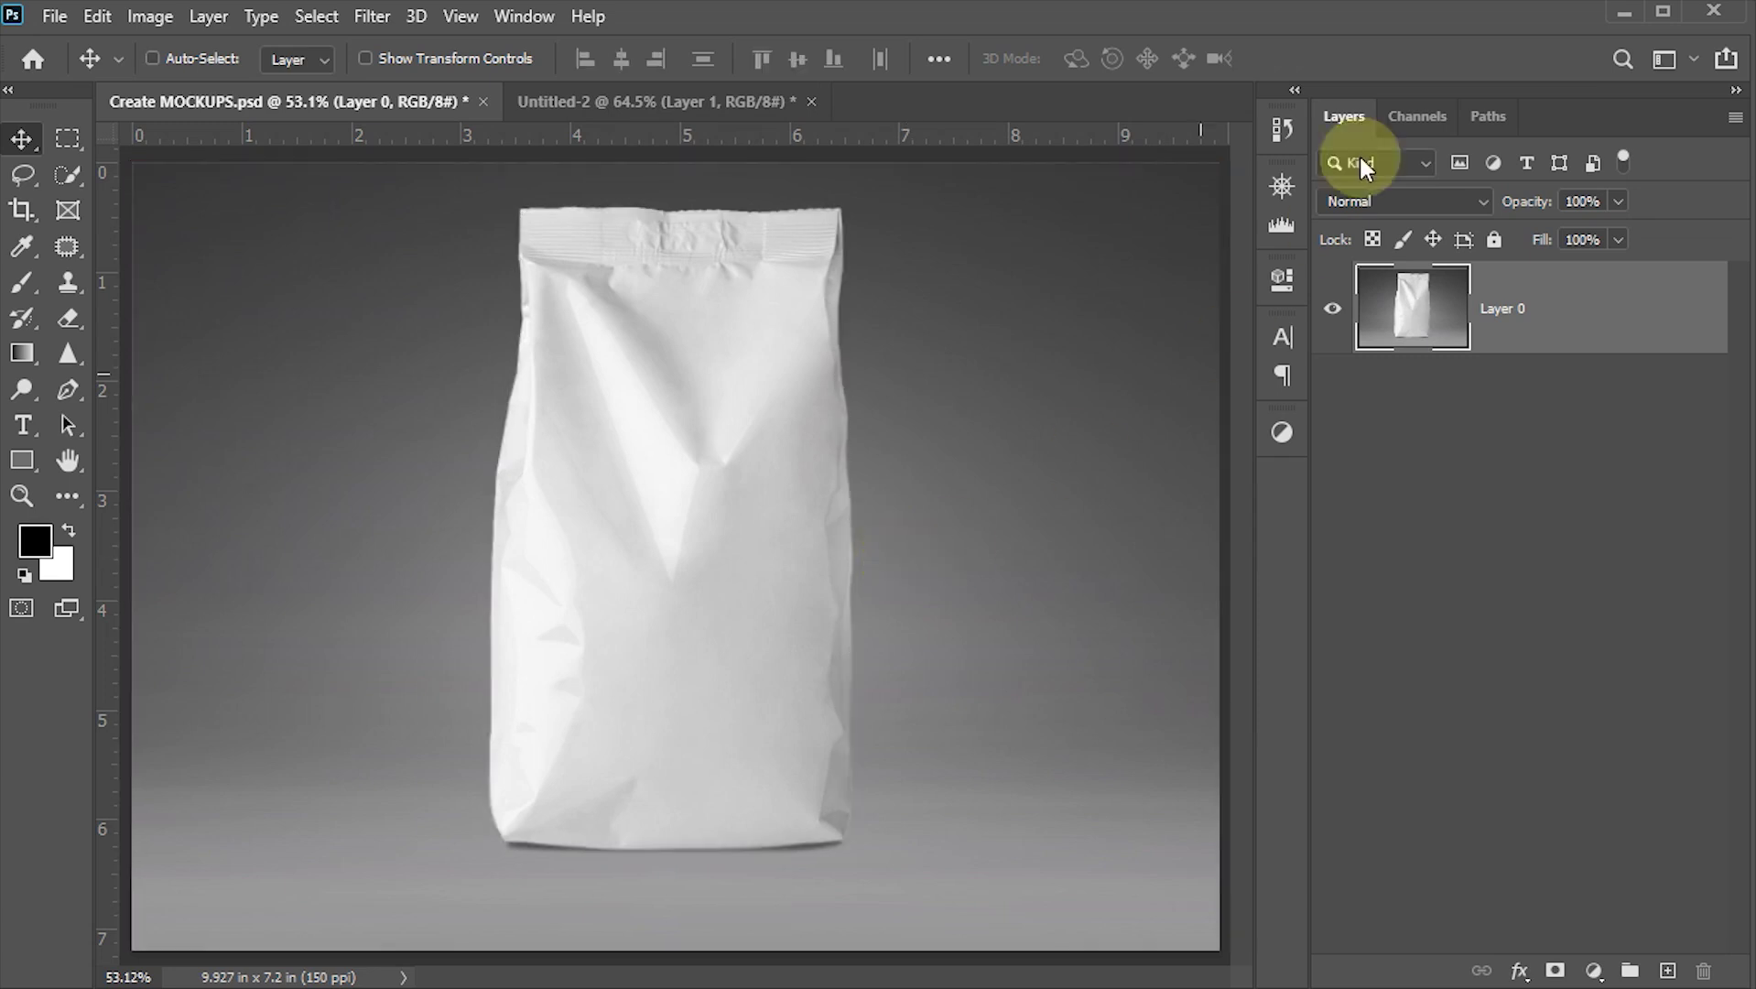
Step: Check the document's channels for the saved pouch selection and return to the layer list
click(1415, 117)
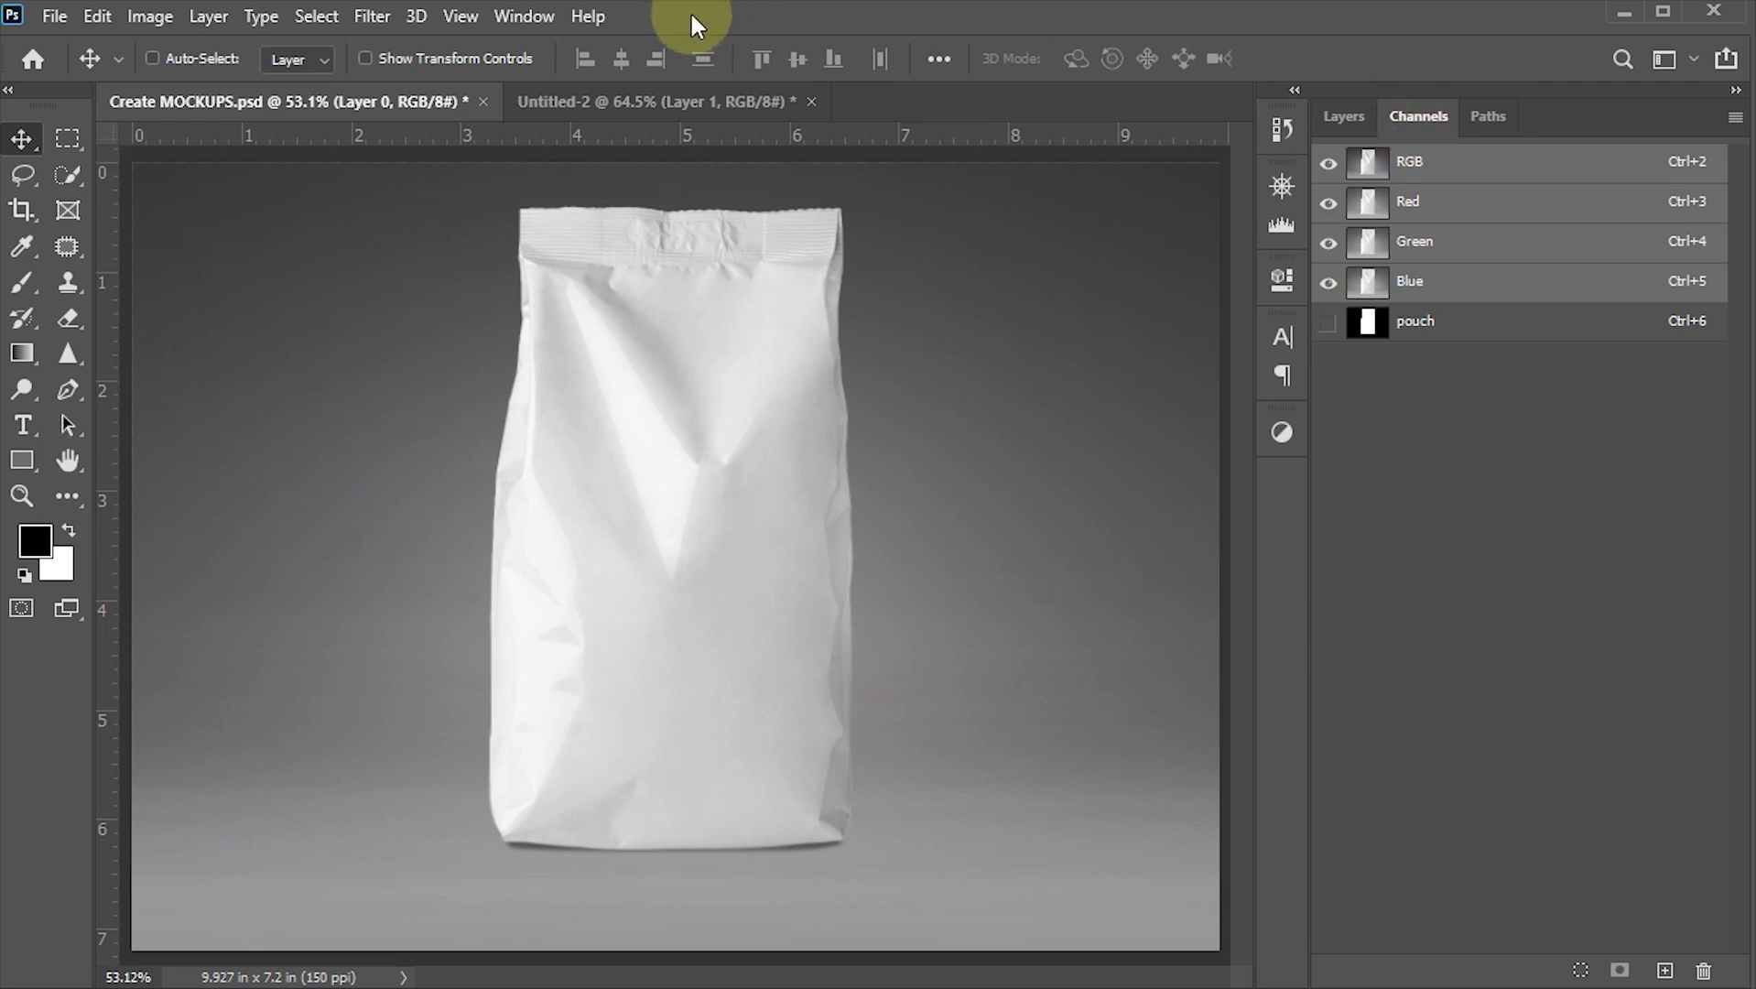
click(508, 18)
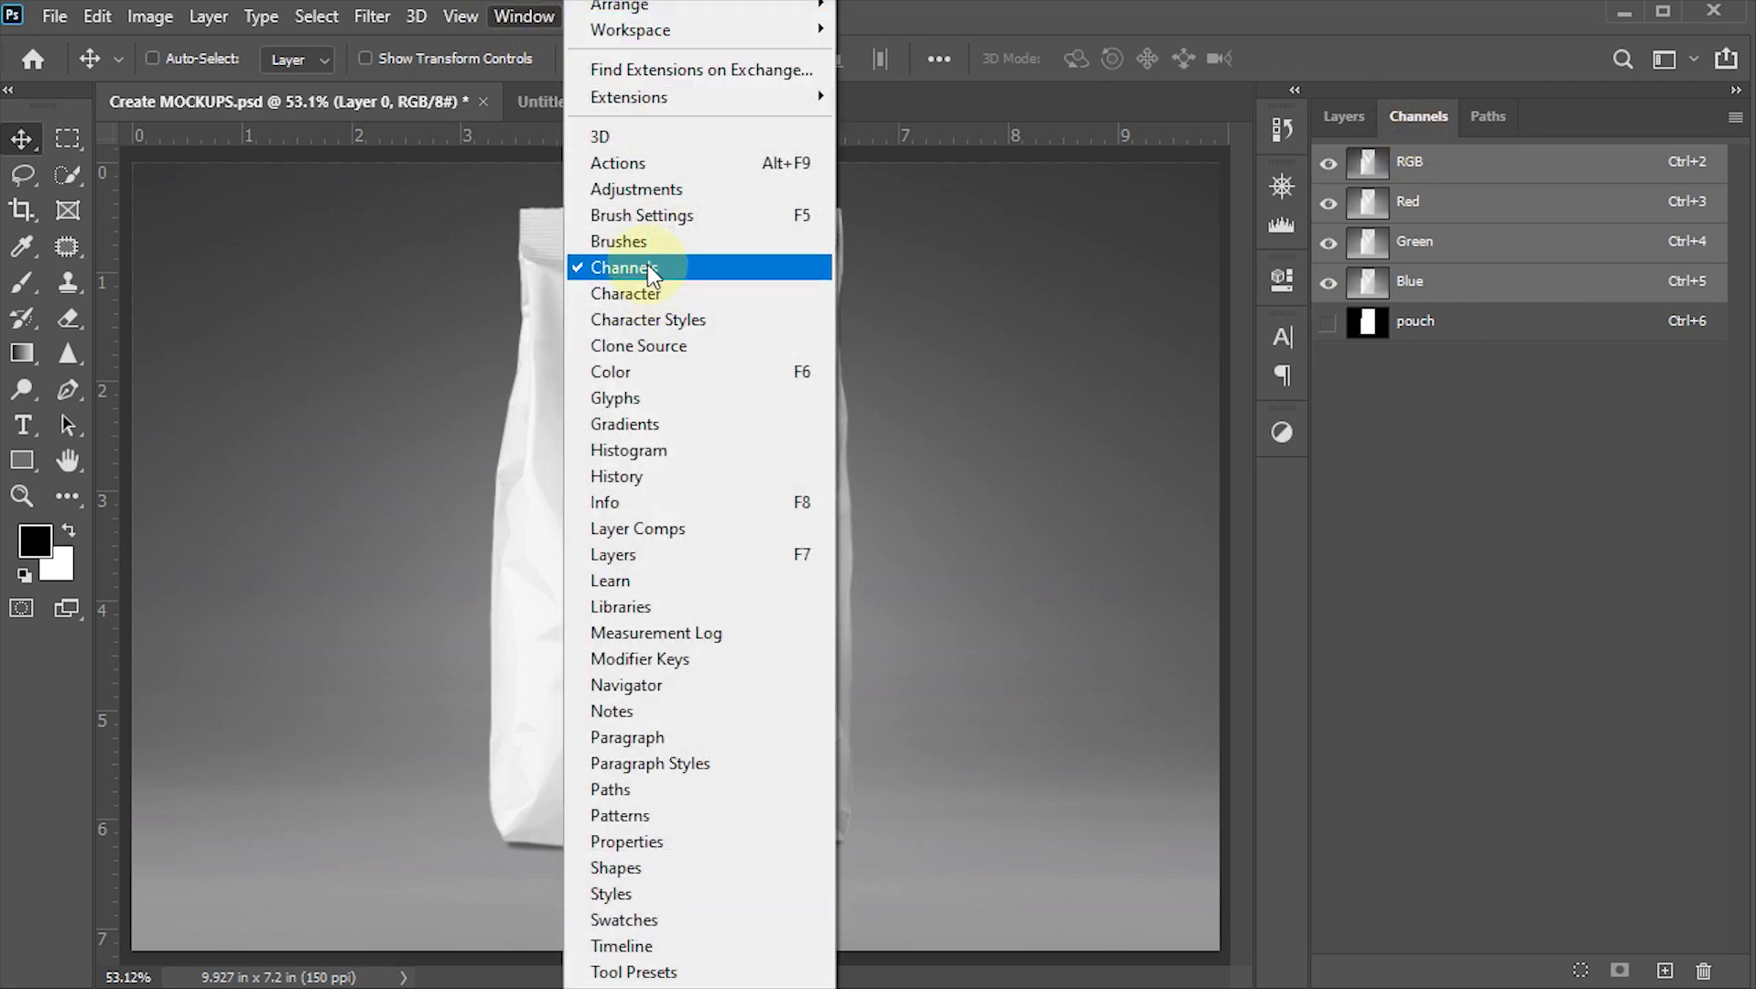
click(1423, 112)
click(1351, 116)
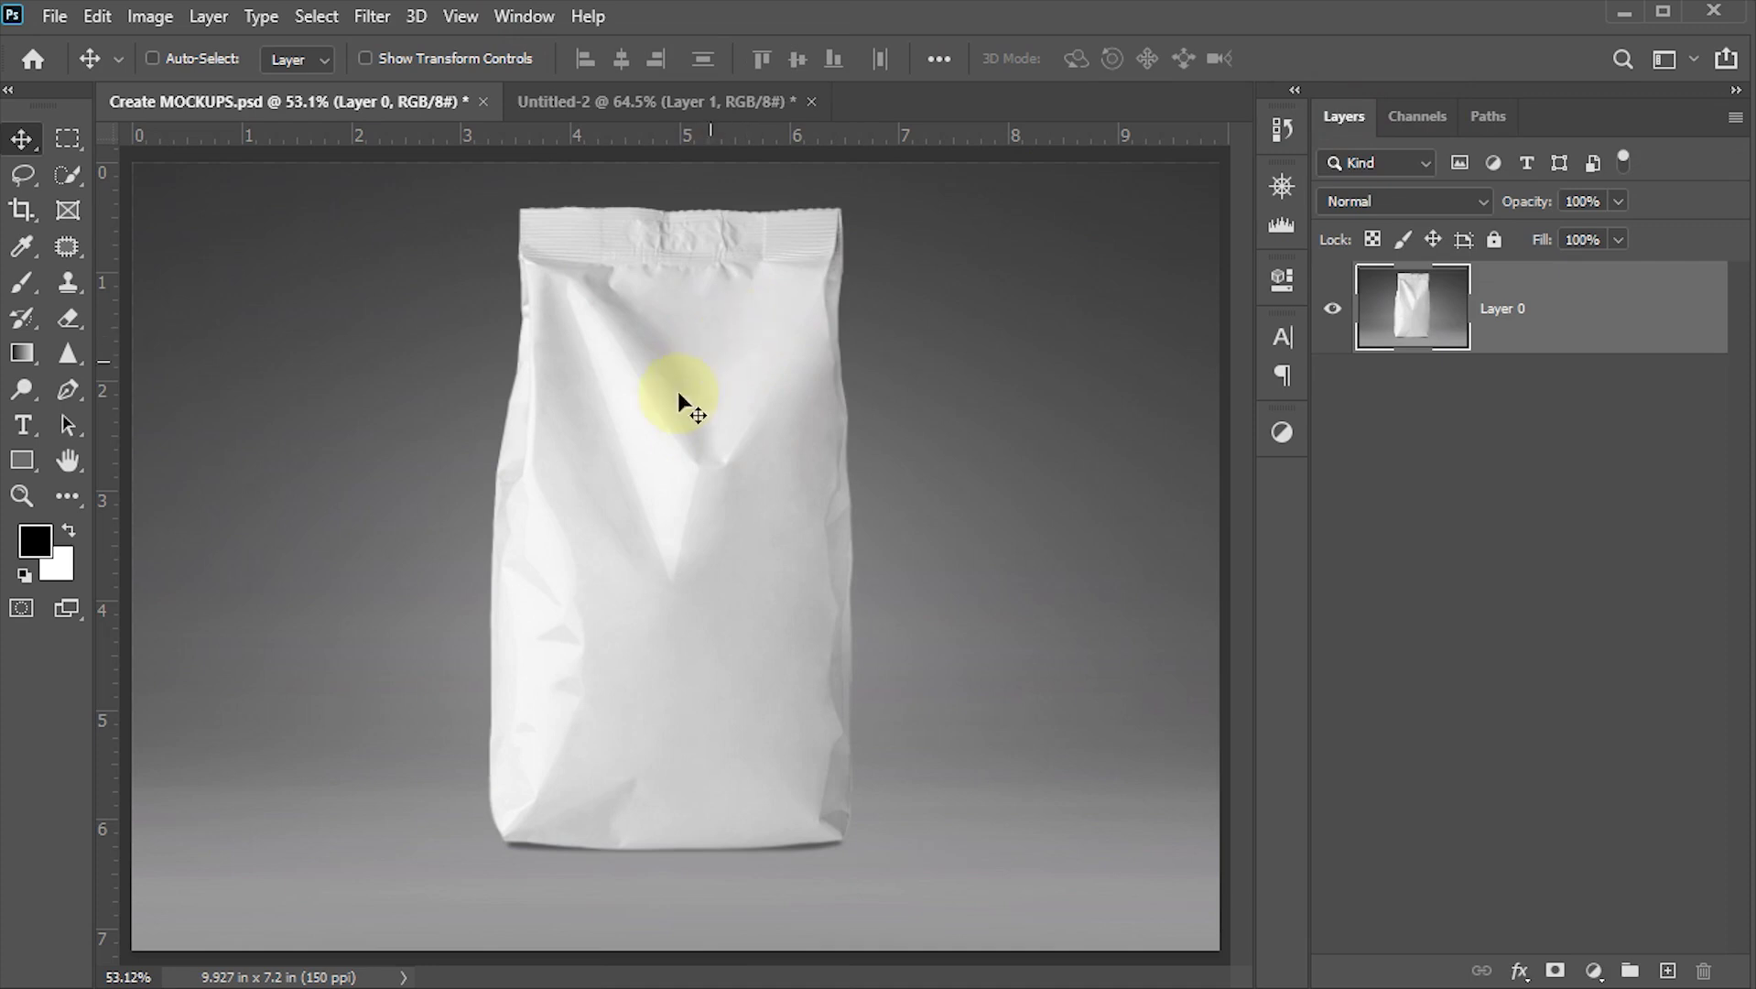
Step: Duplicate Layer 0 into a new document named displacement
right_click(1662, 308)
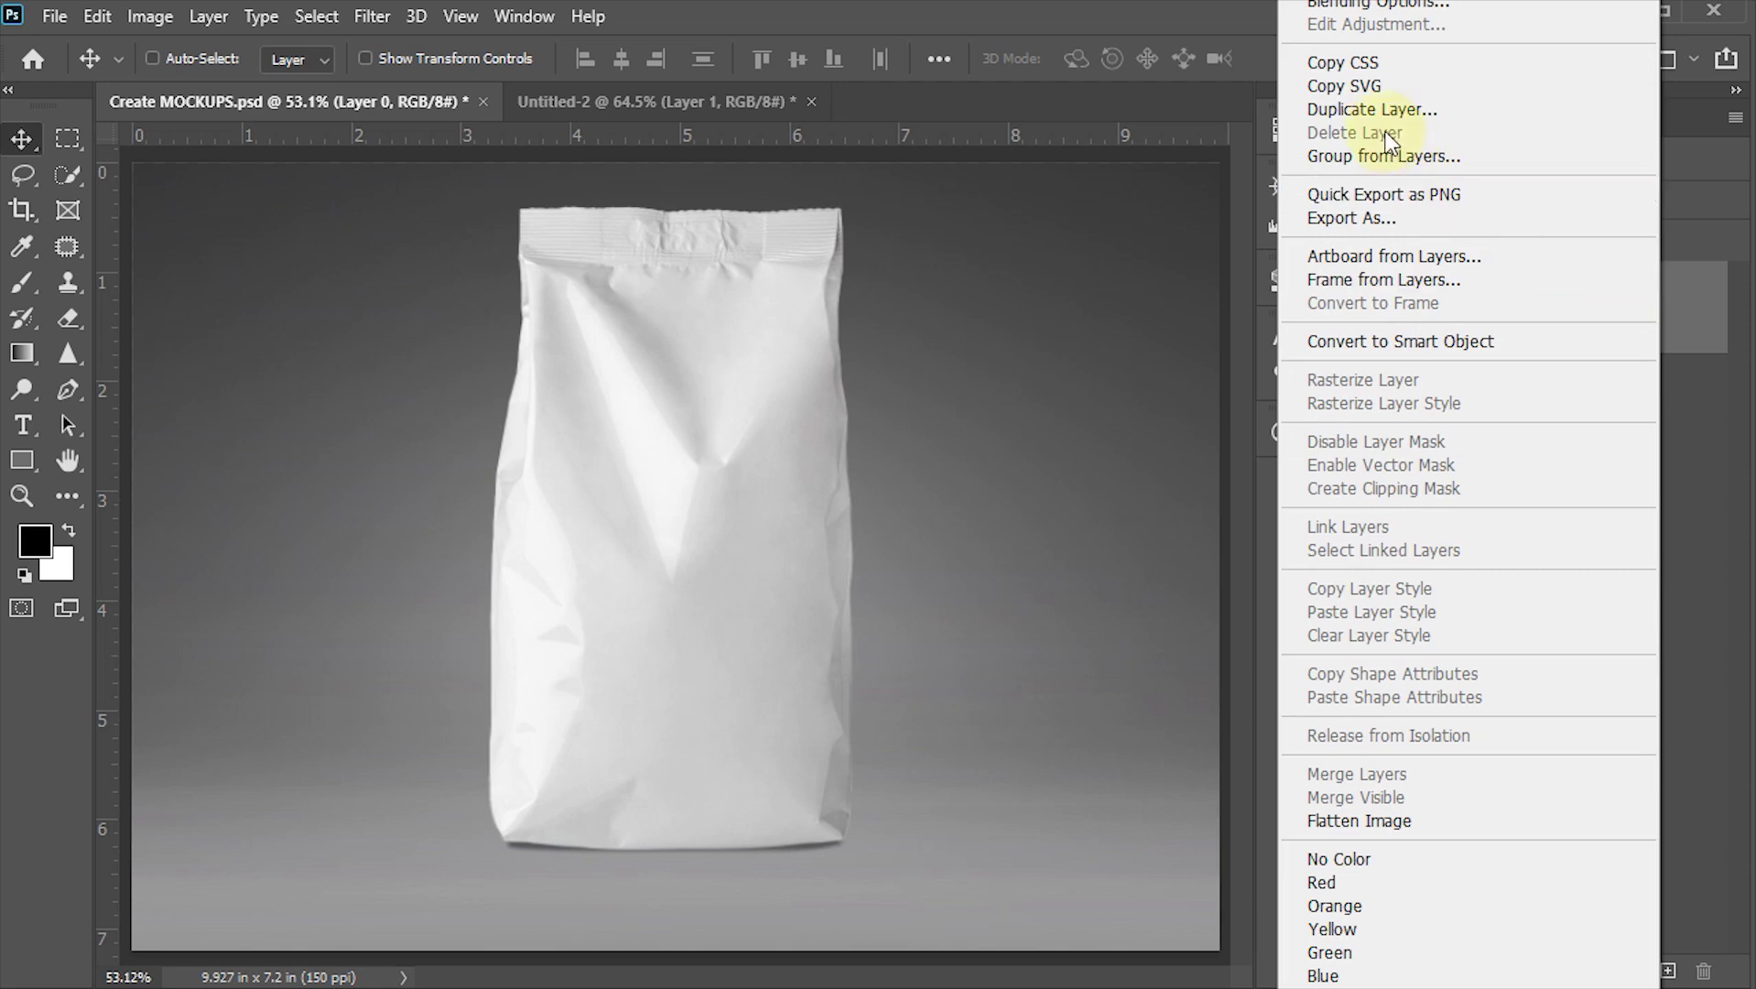
click(1369, 109)
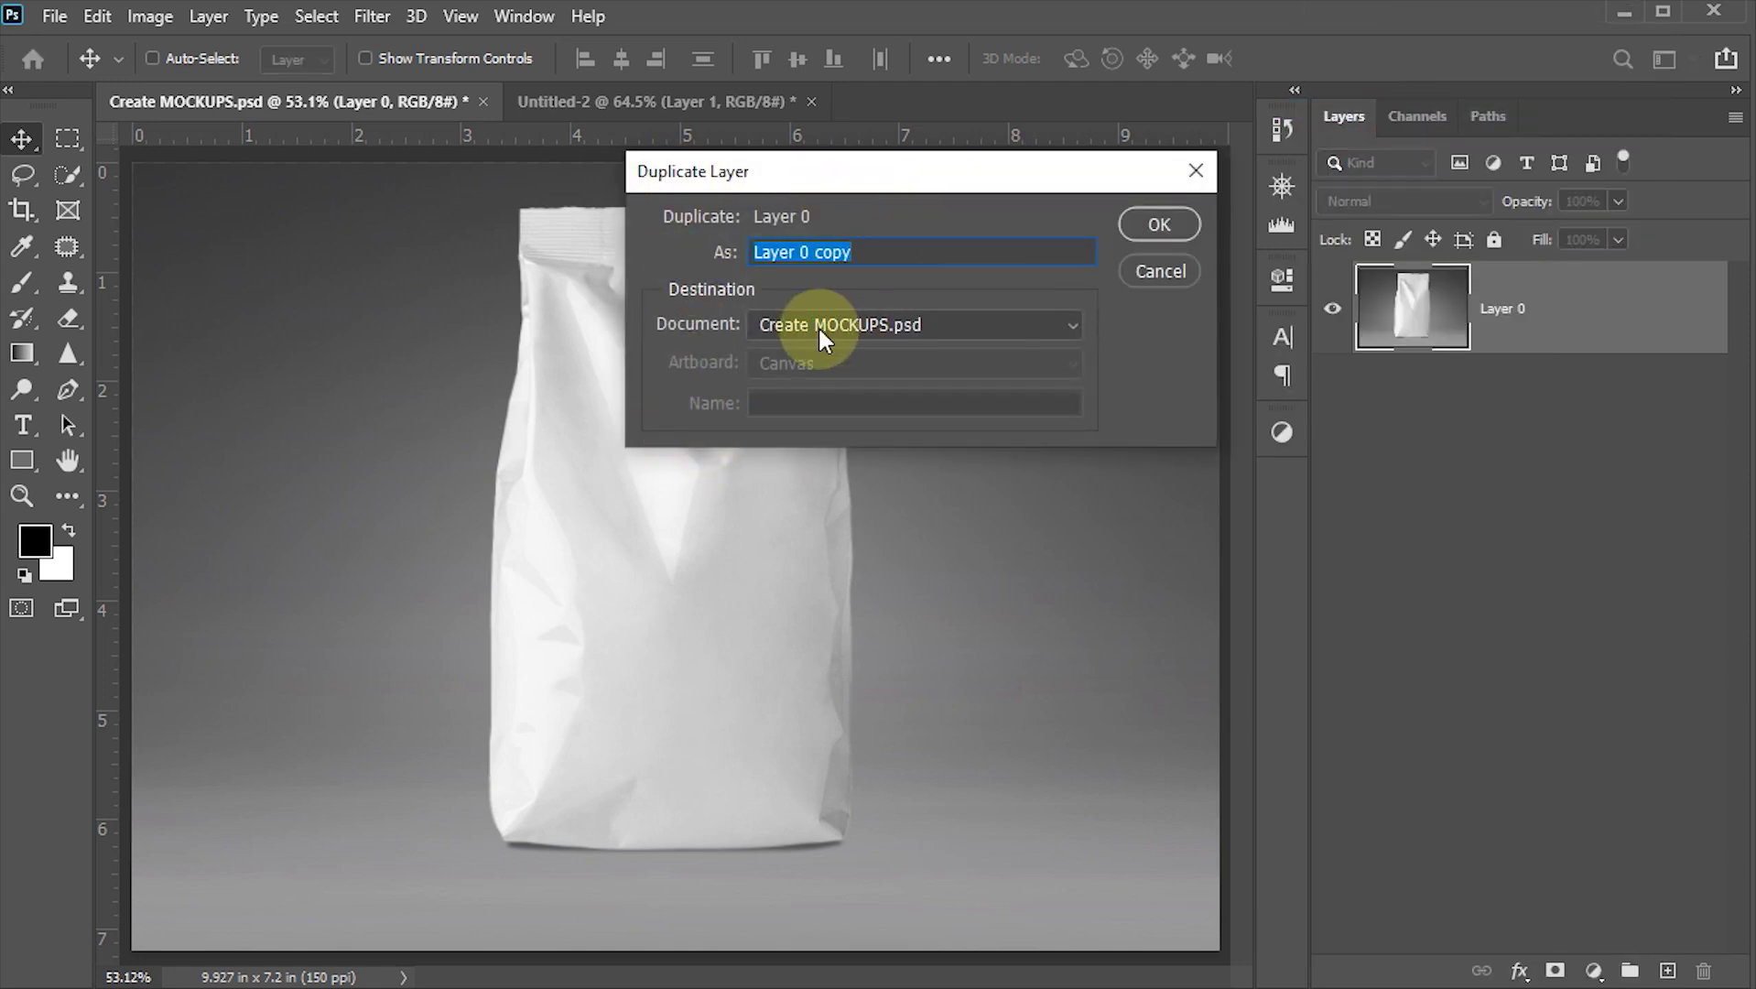
click(1046, 323)
click(795, 397)
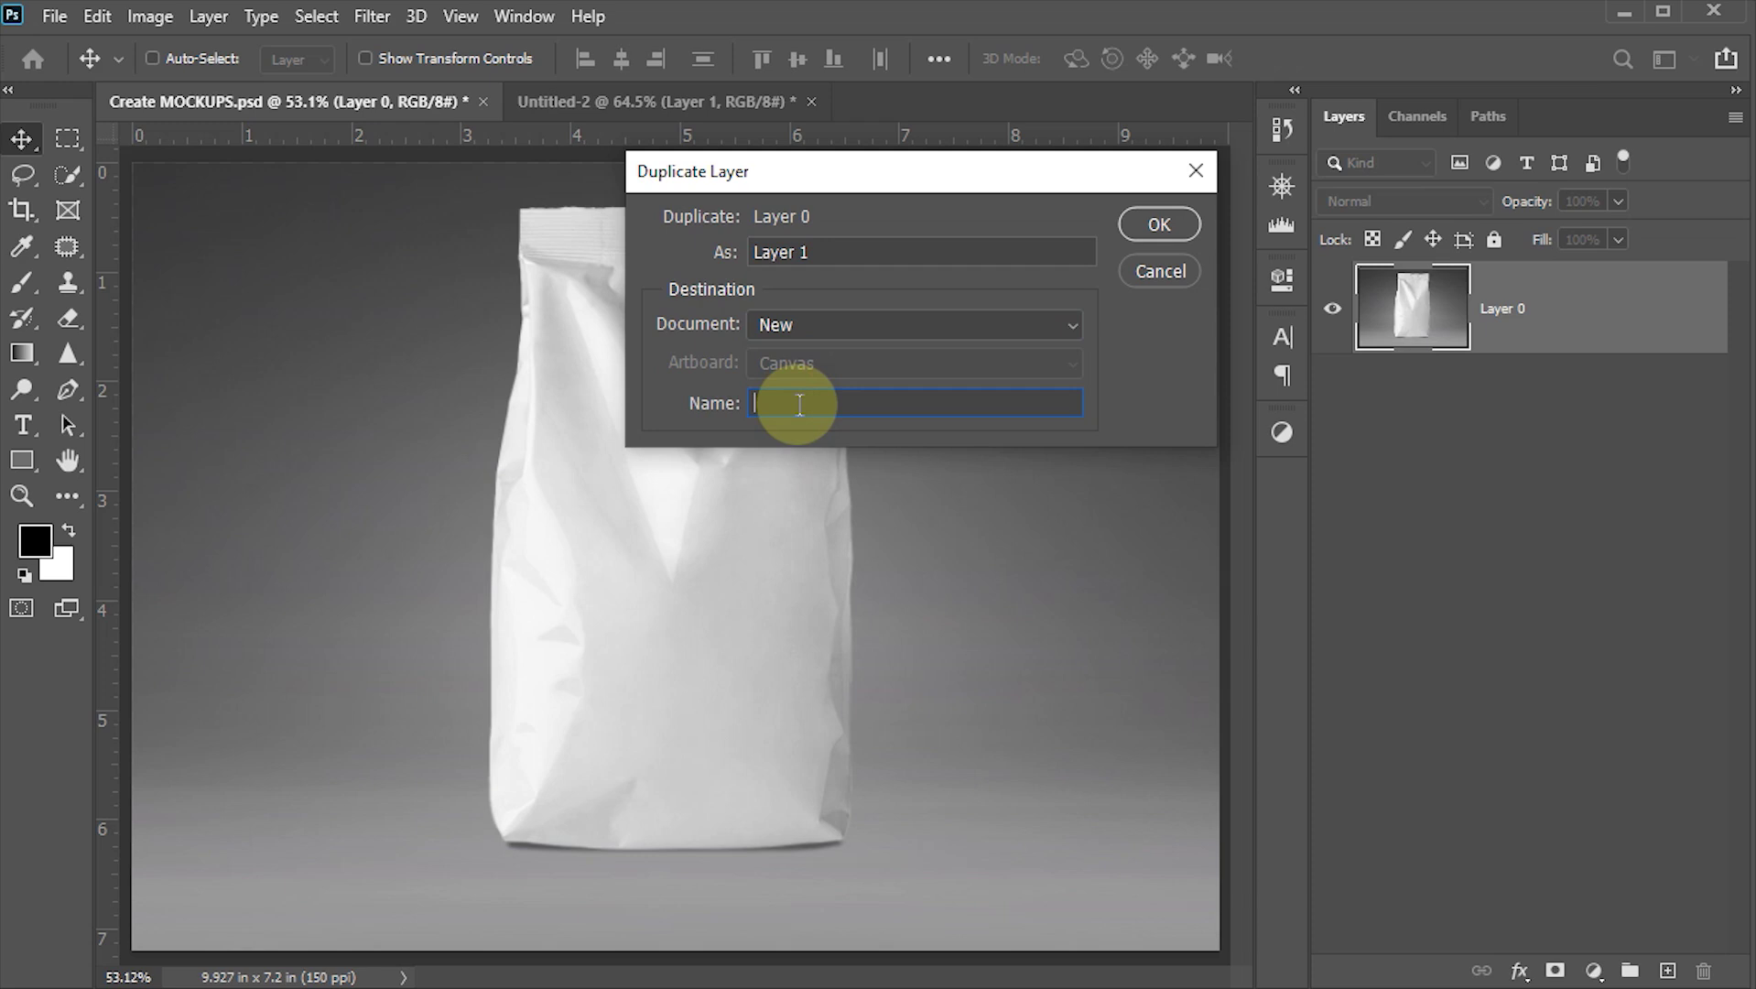
text(displa)
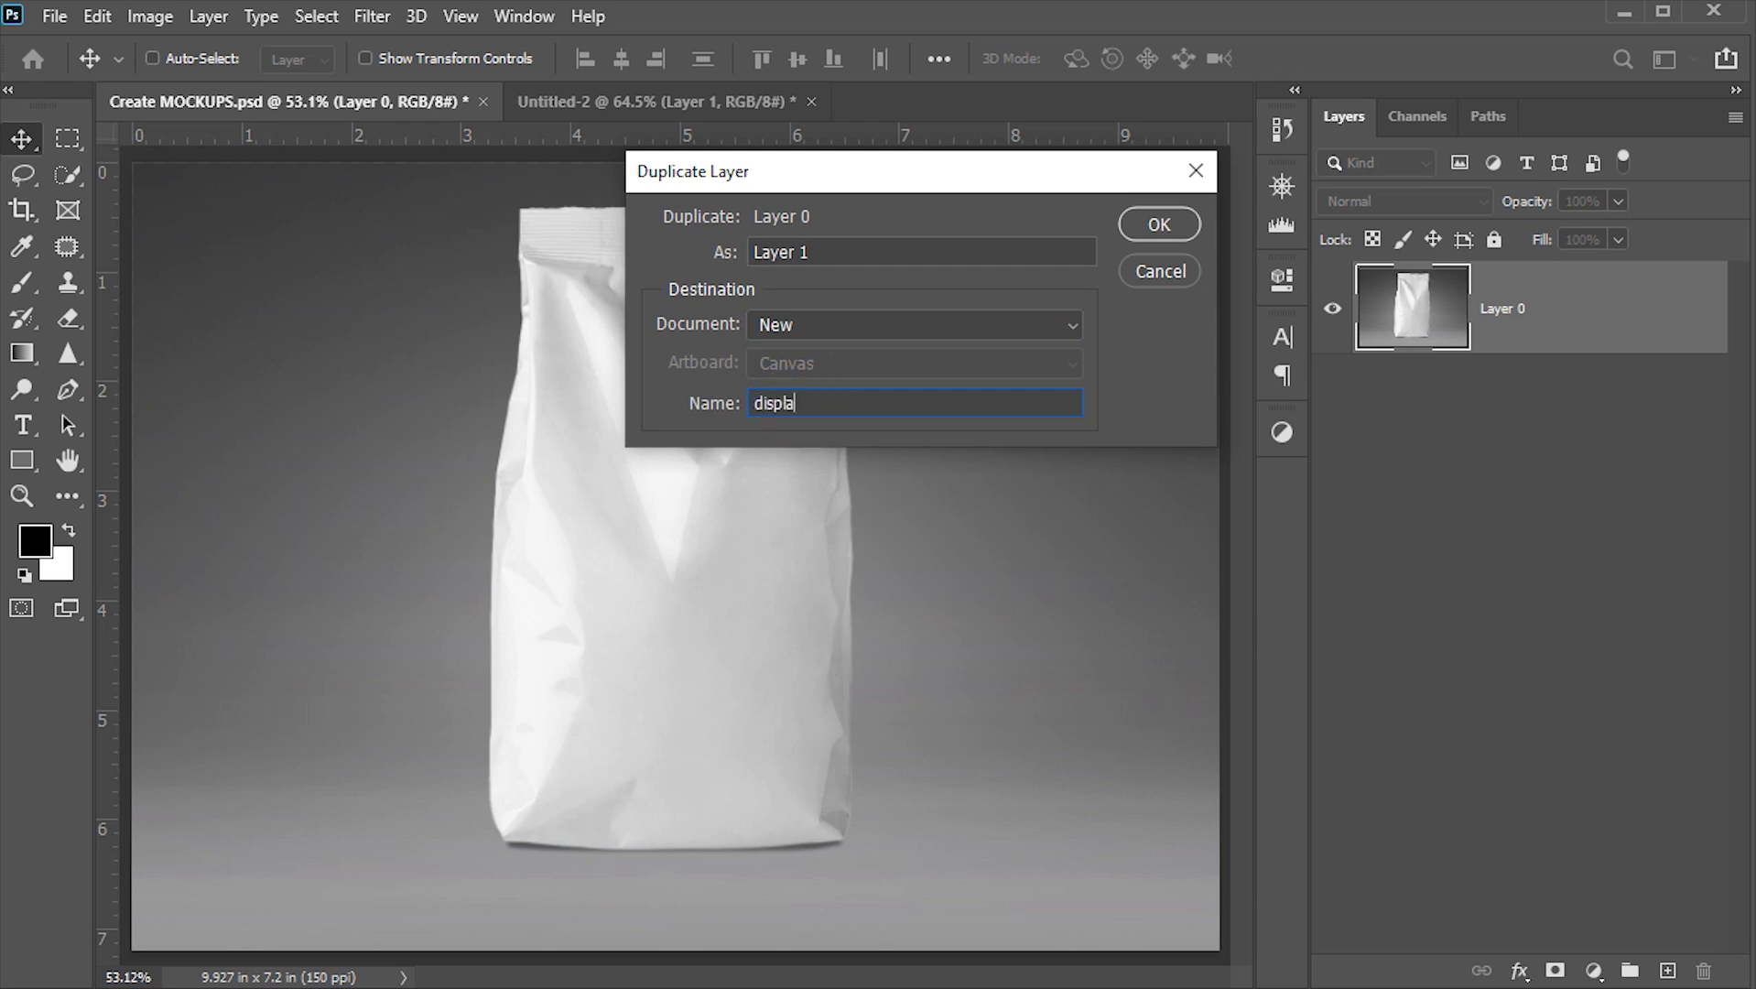
text(cement)
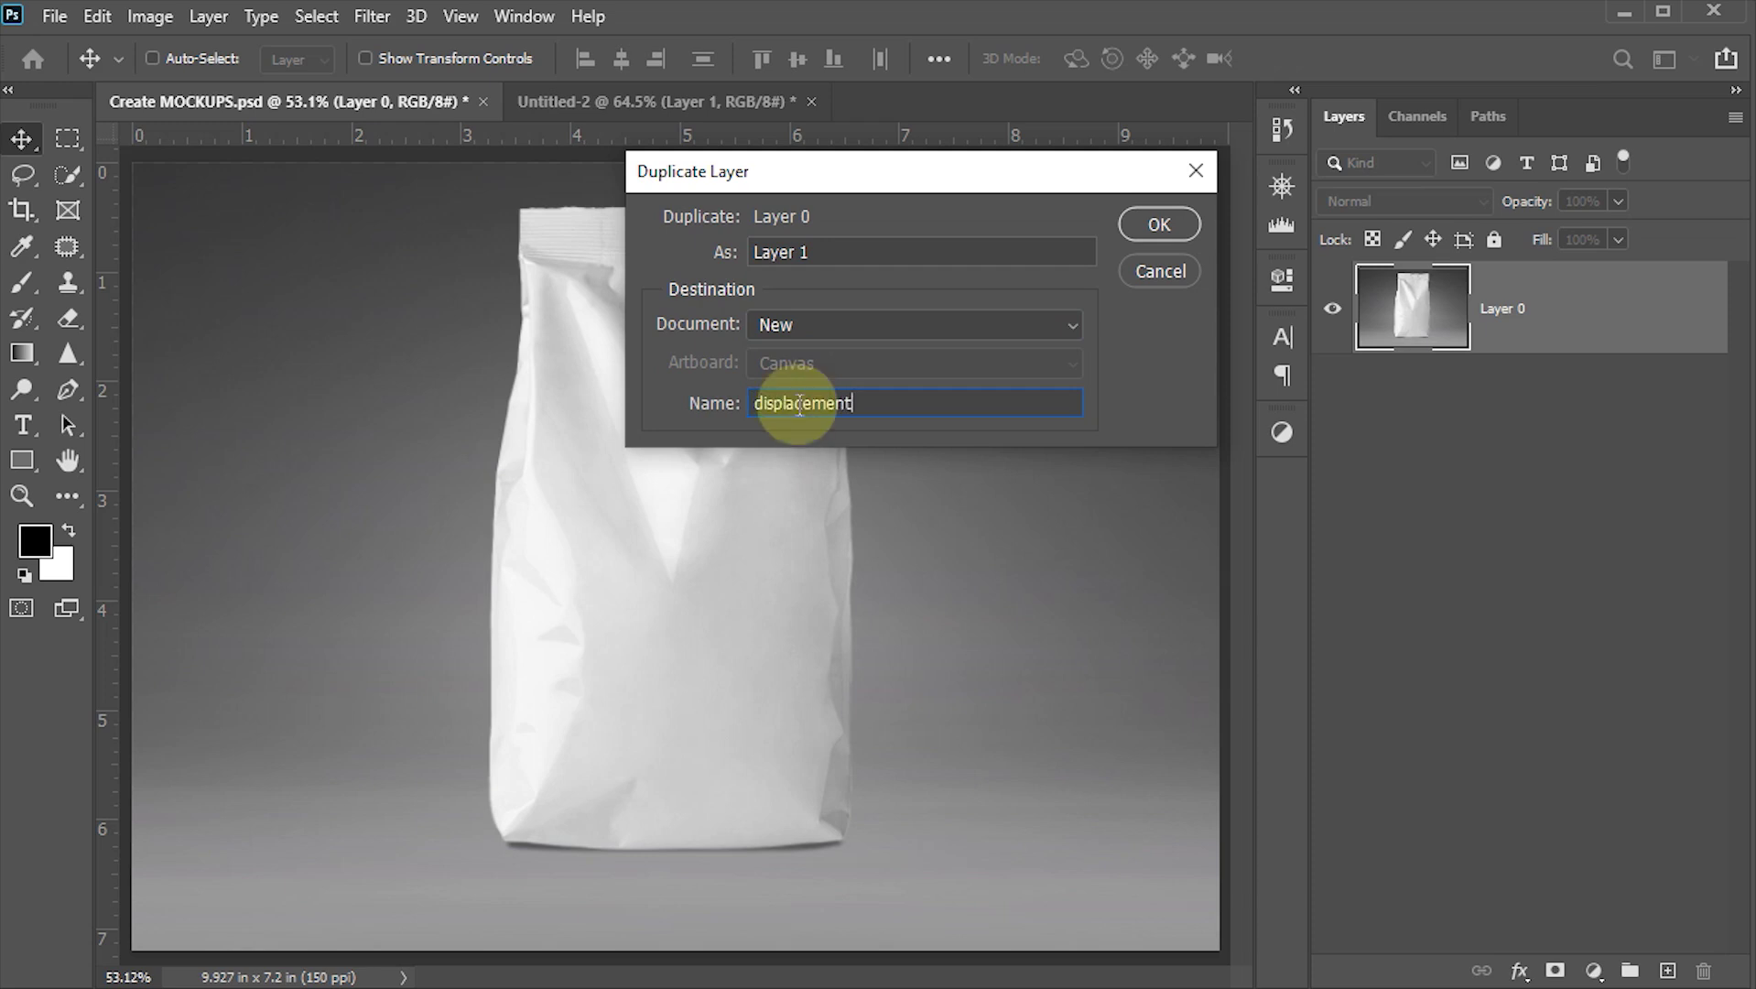
click(1163, 226)
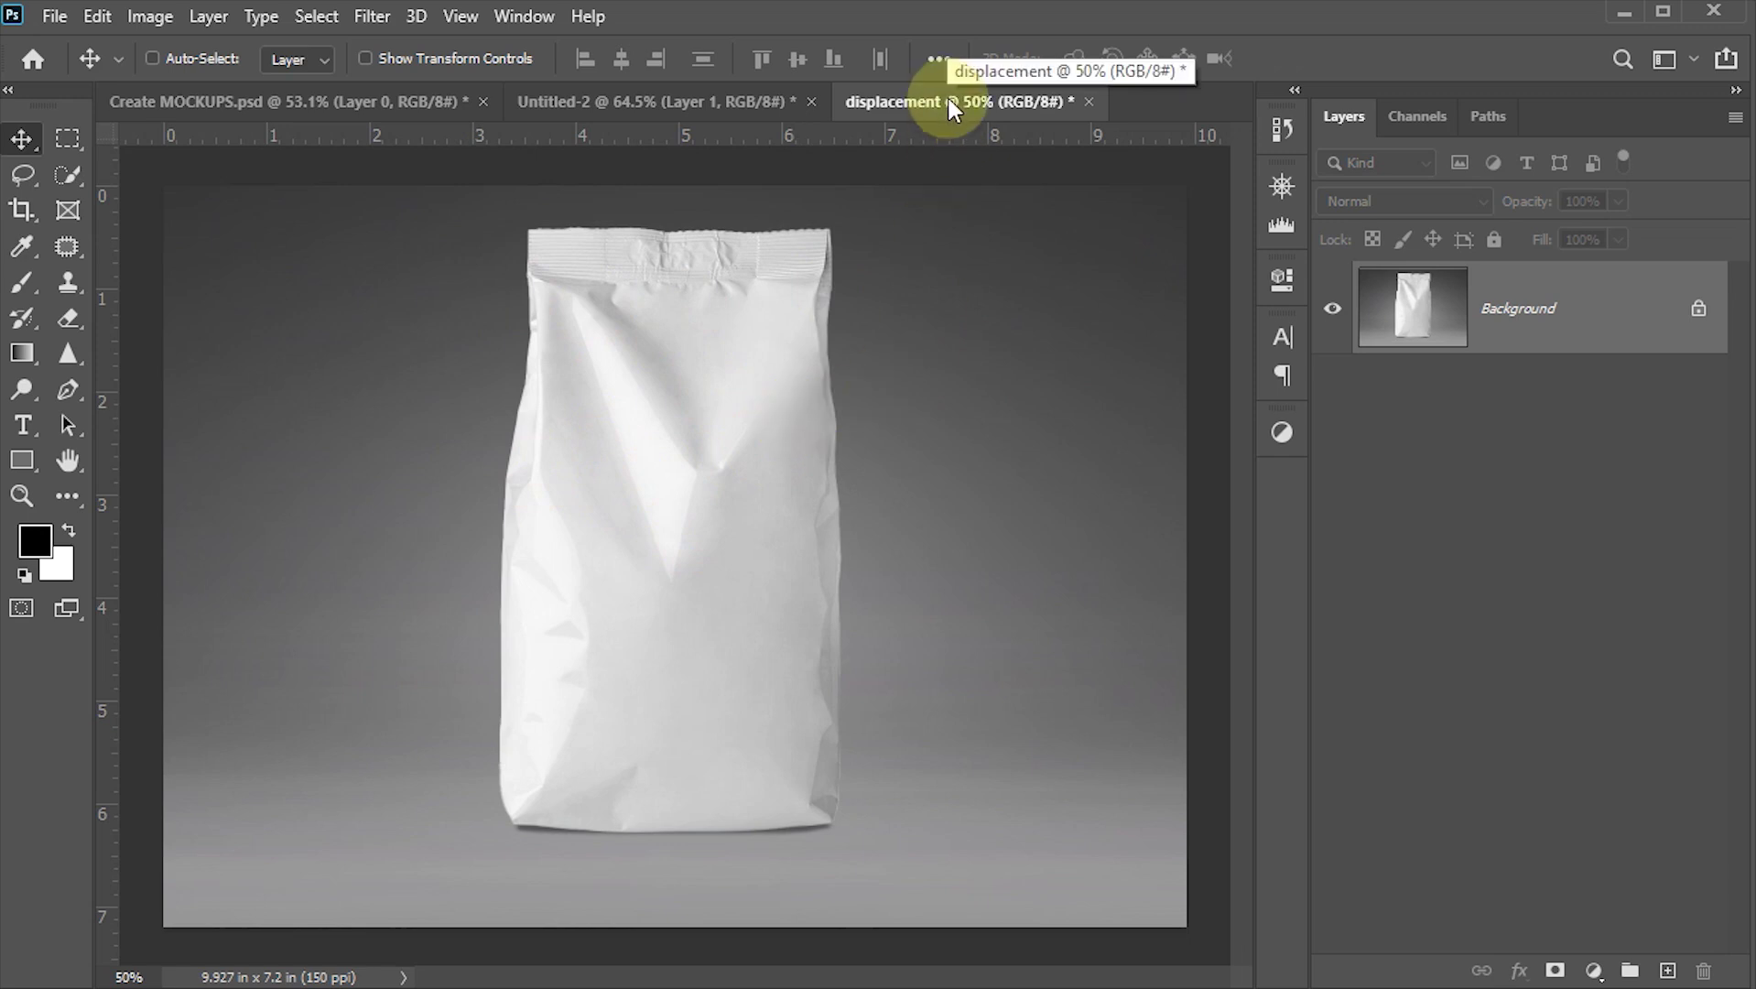
Step: Apply a Gaussian Blur with a radius of 4 pixels to the displacement document's image
click(369, 18)
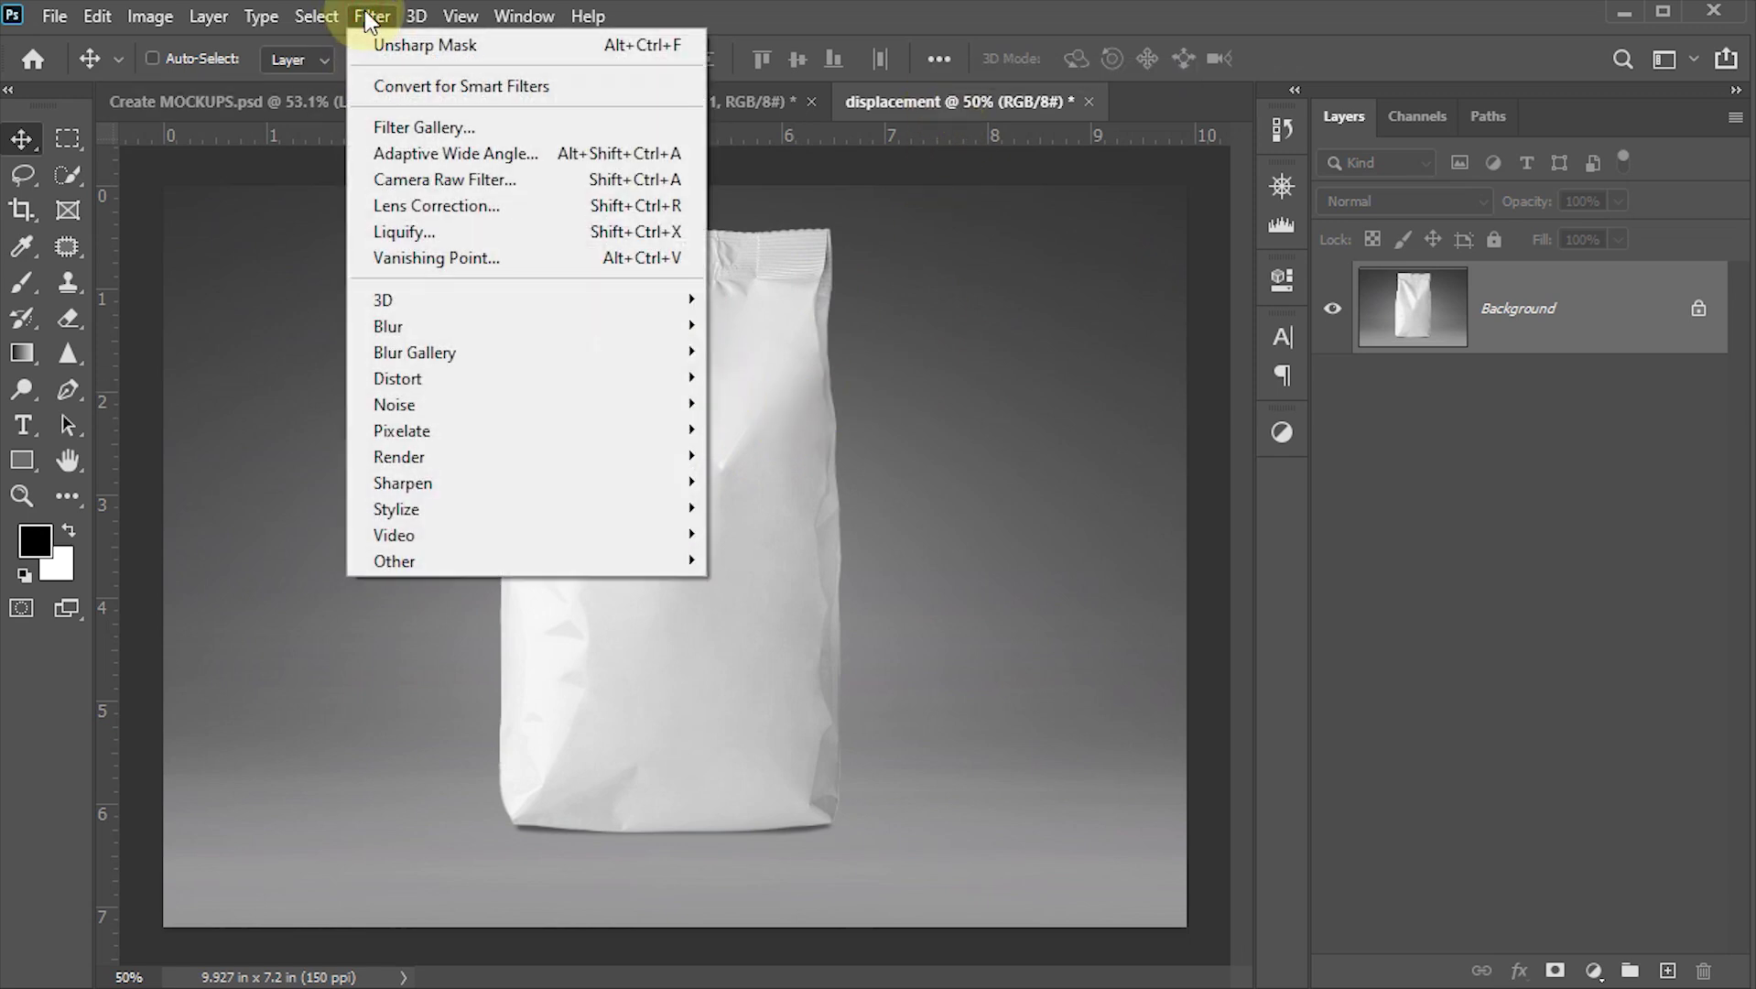
mouse_move(471, 332)
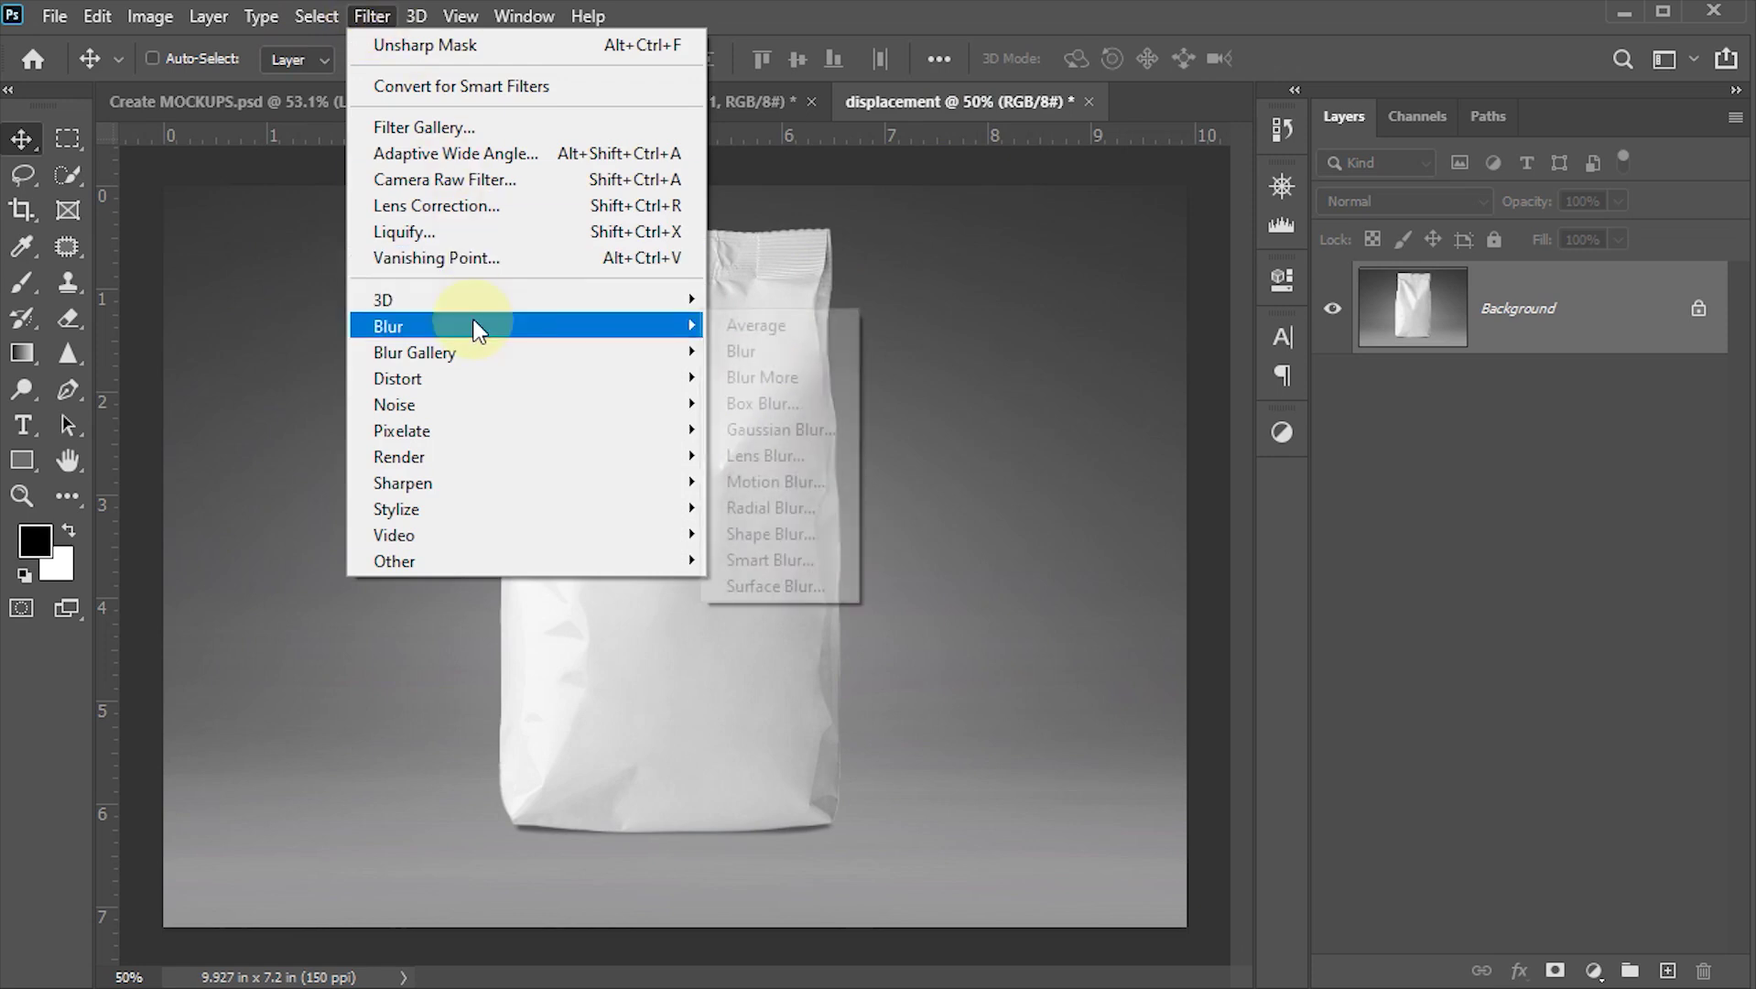
click(799, 431)
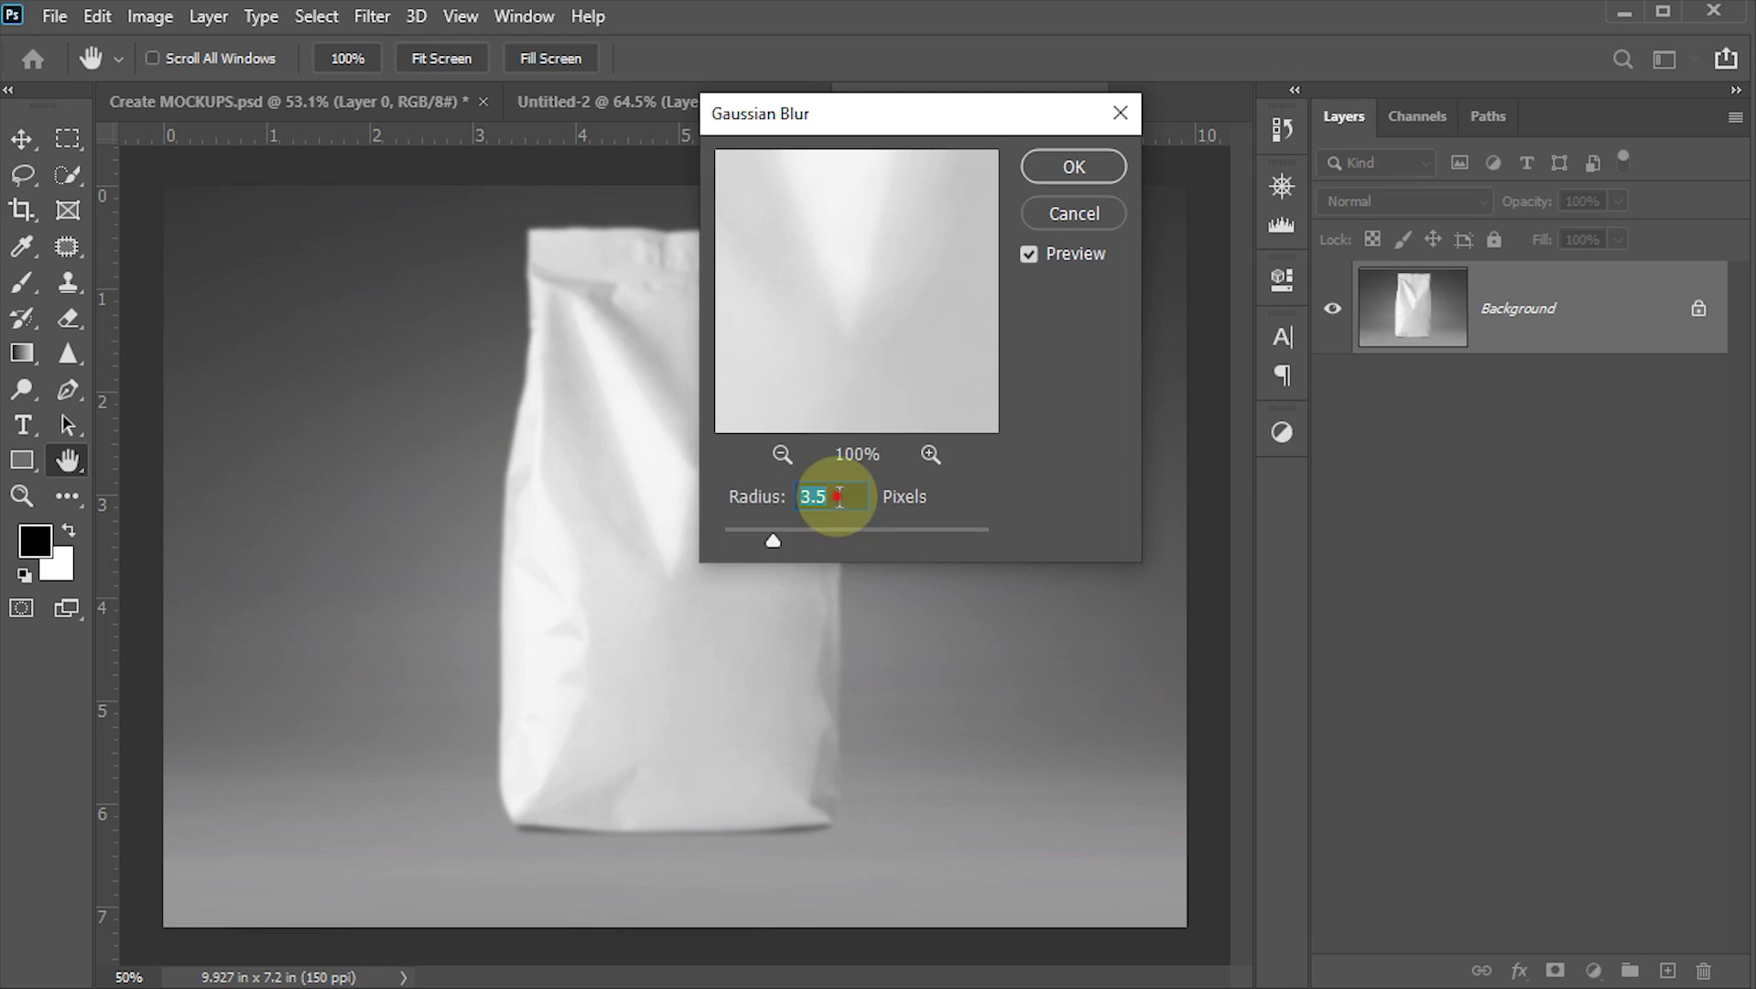
text(4)
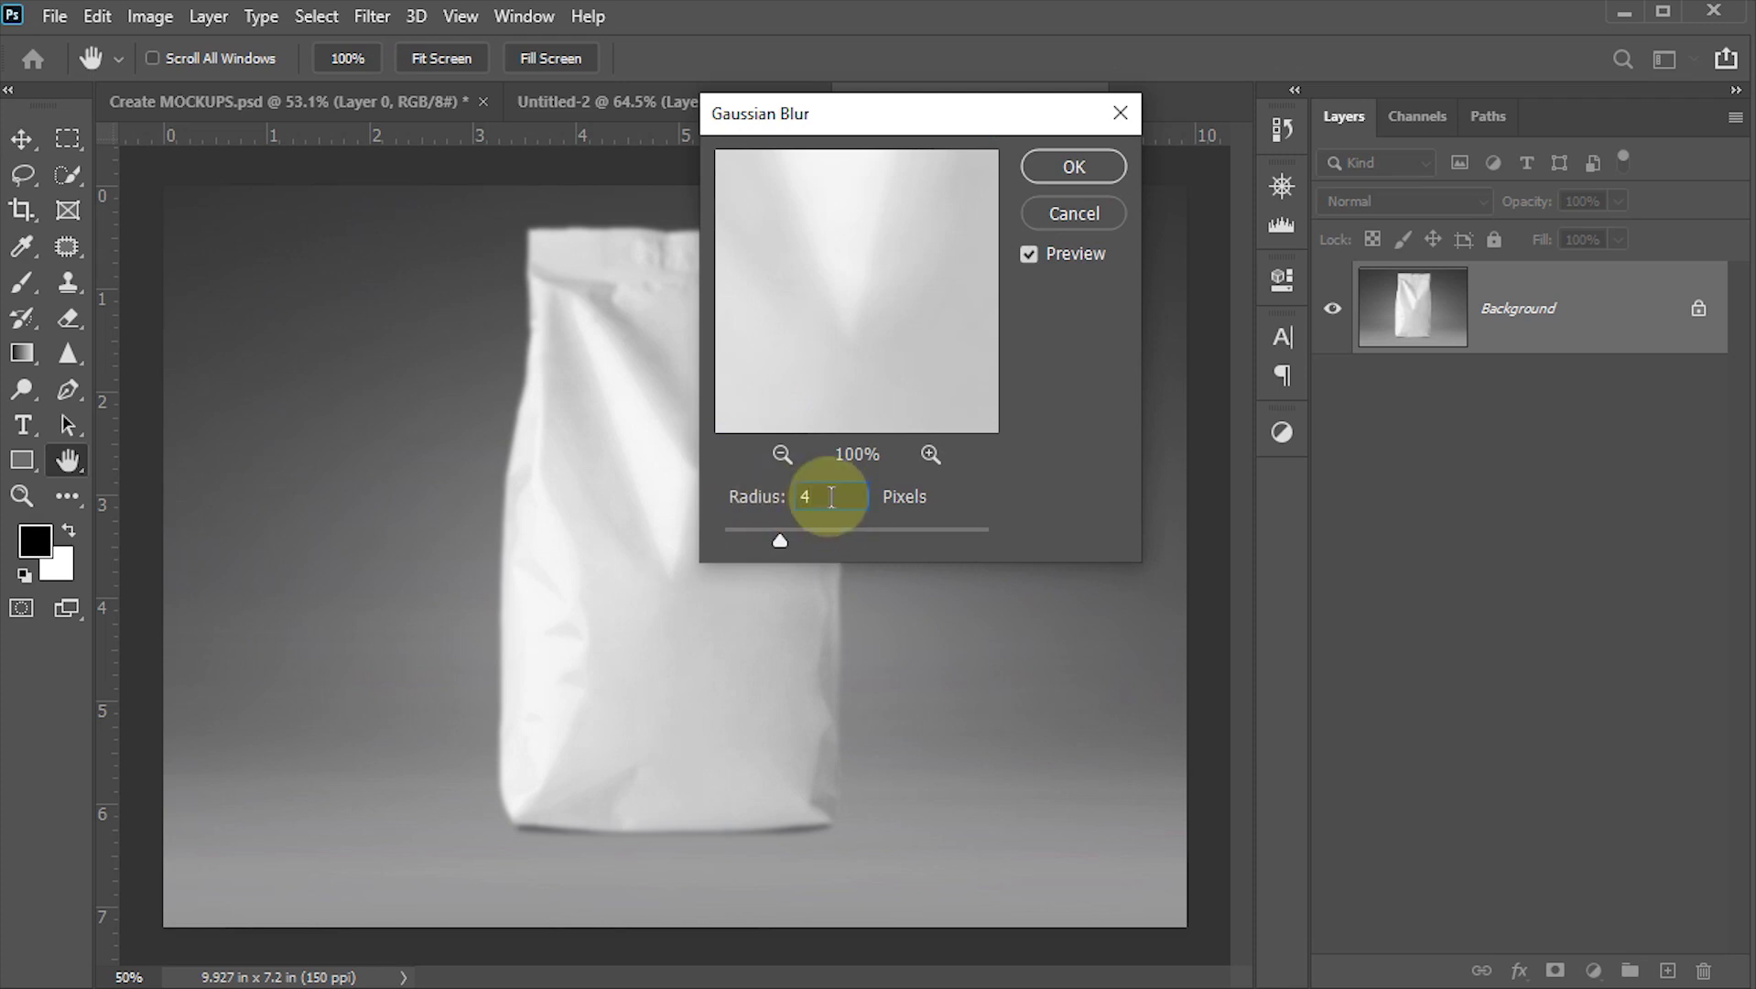
click(1073, 168)
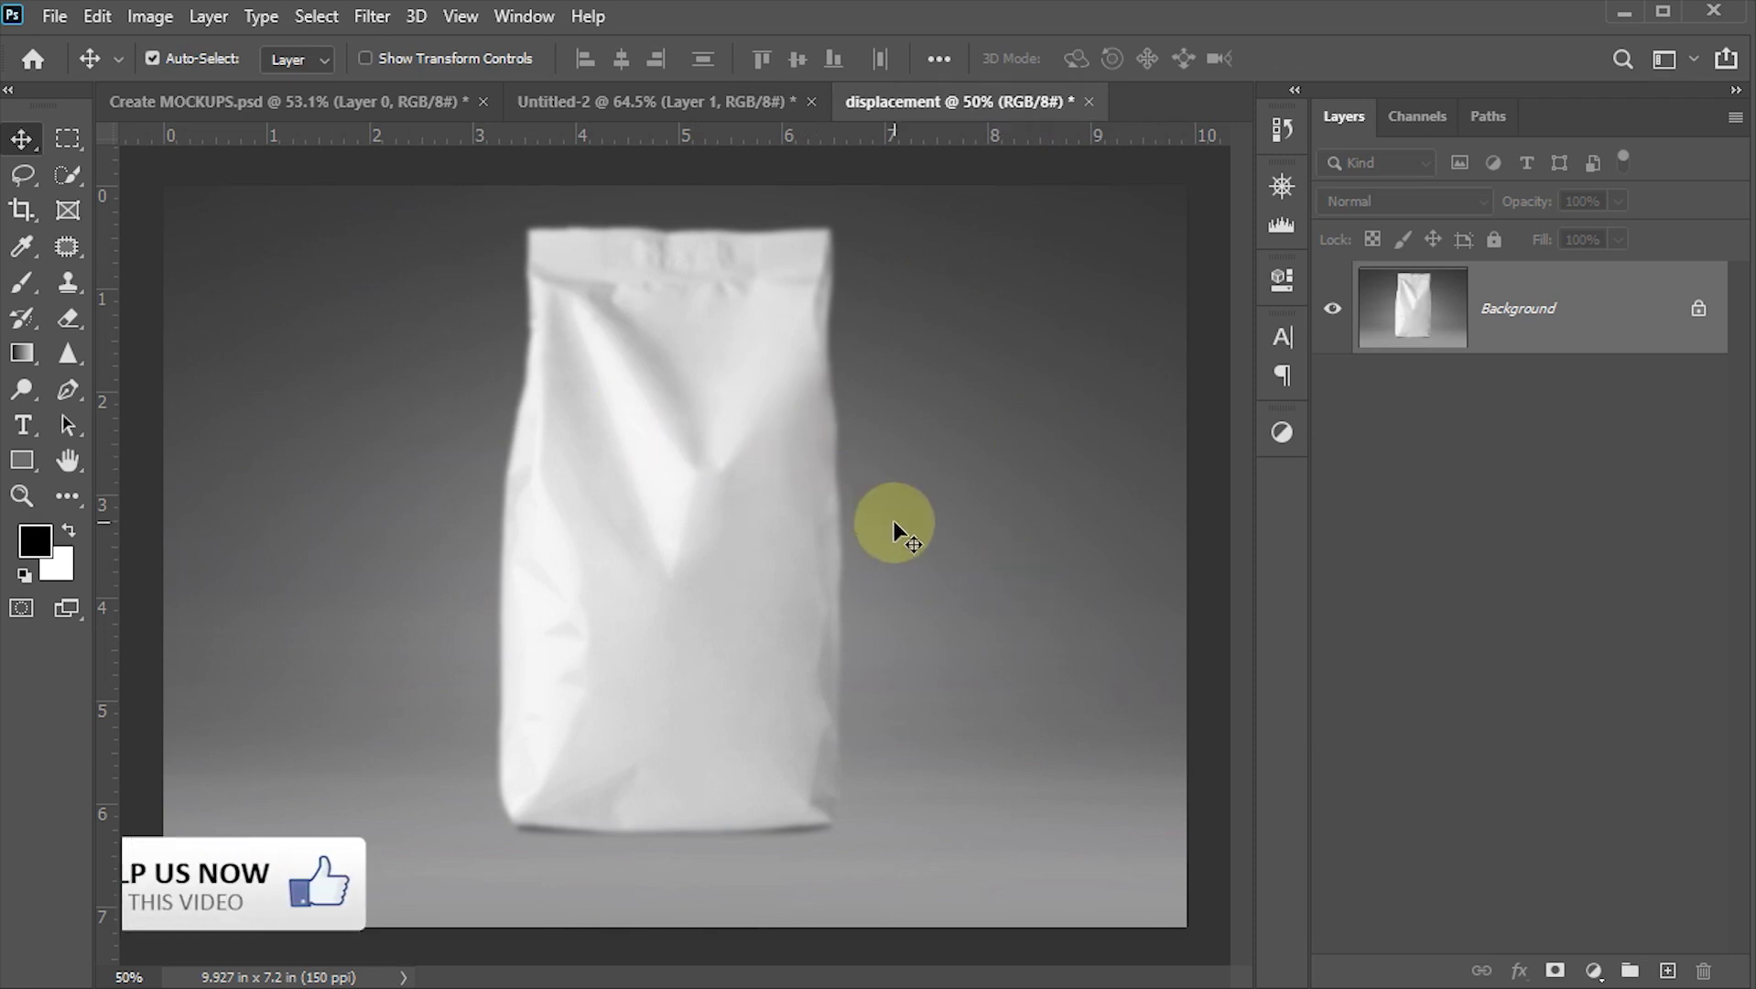
Step: Save the blurred displacement document to the Desktop as displacement.psd in Photoshop format
key(ctrl+shift+s)
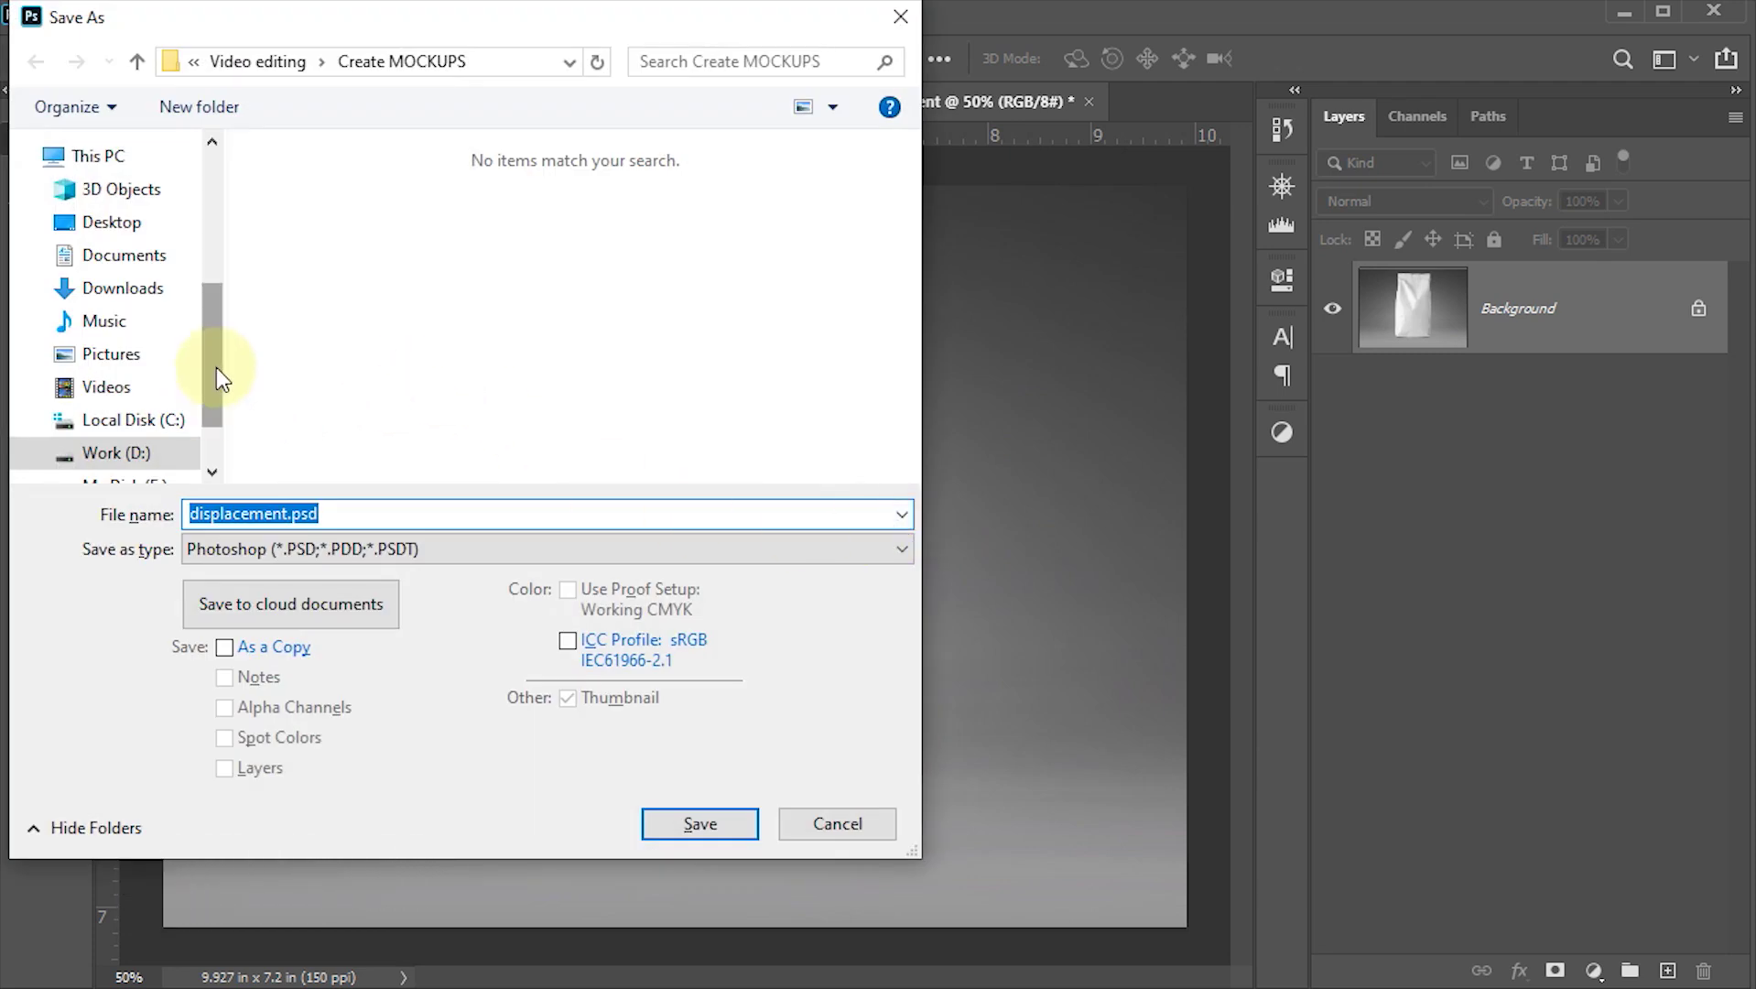
scroll(215, 368, up, 1)
click(120, 321)
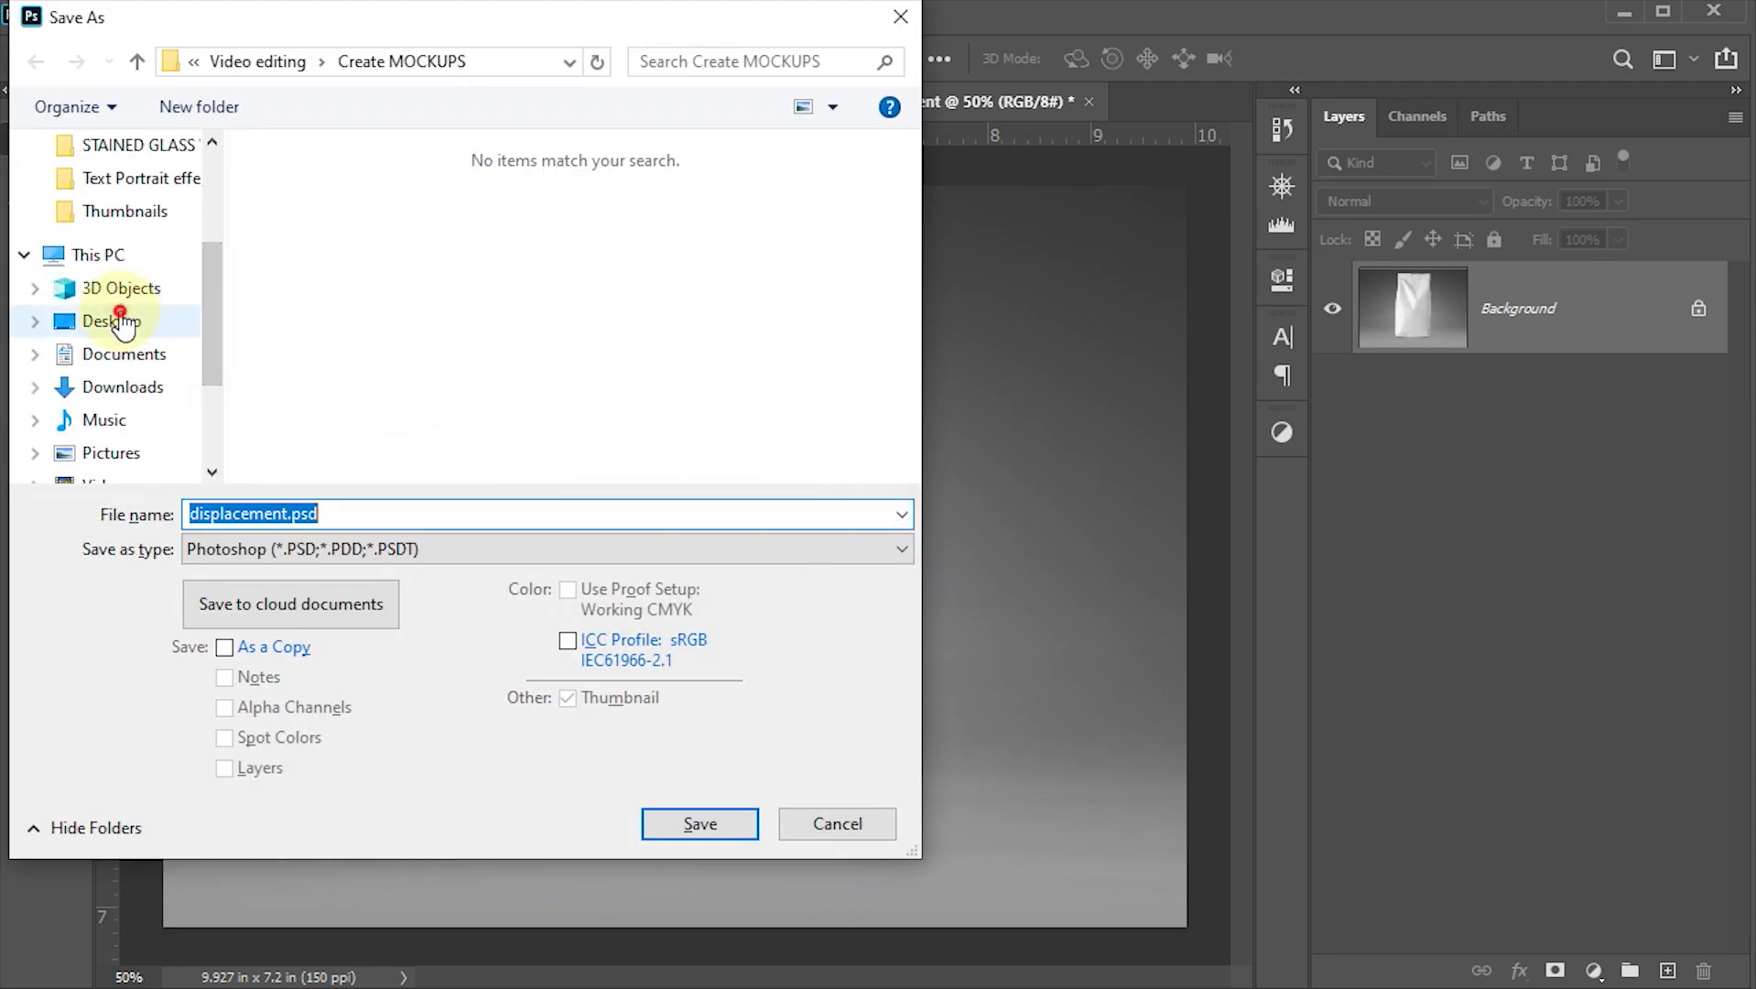
click(332, 513)
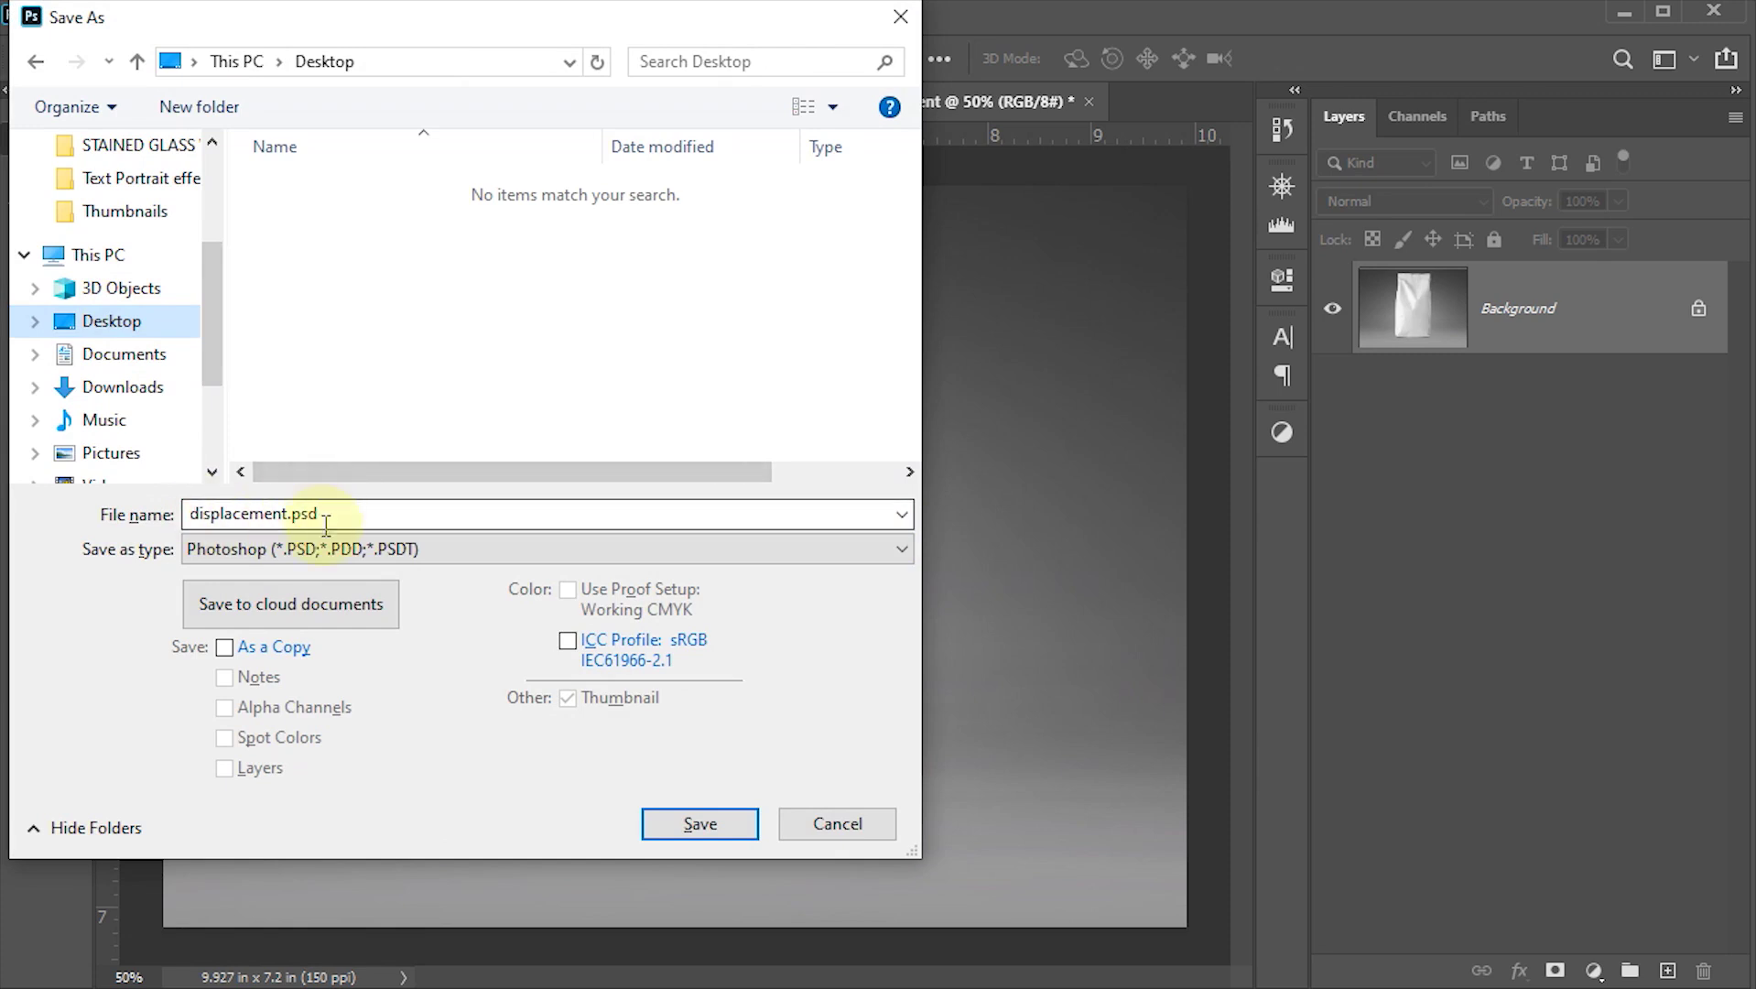
click(701, 827)
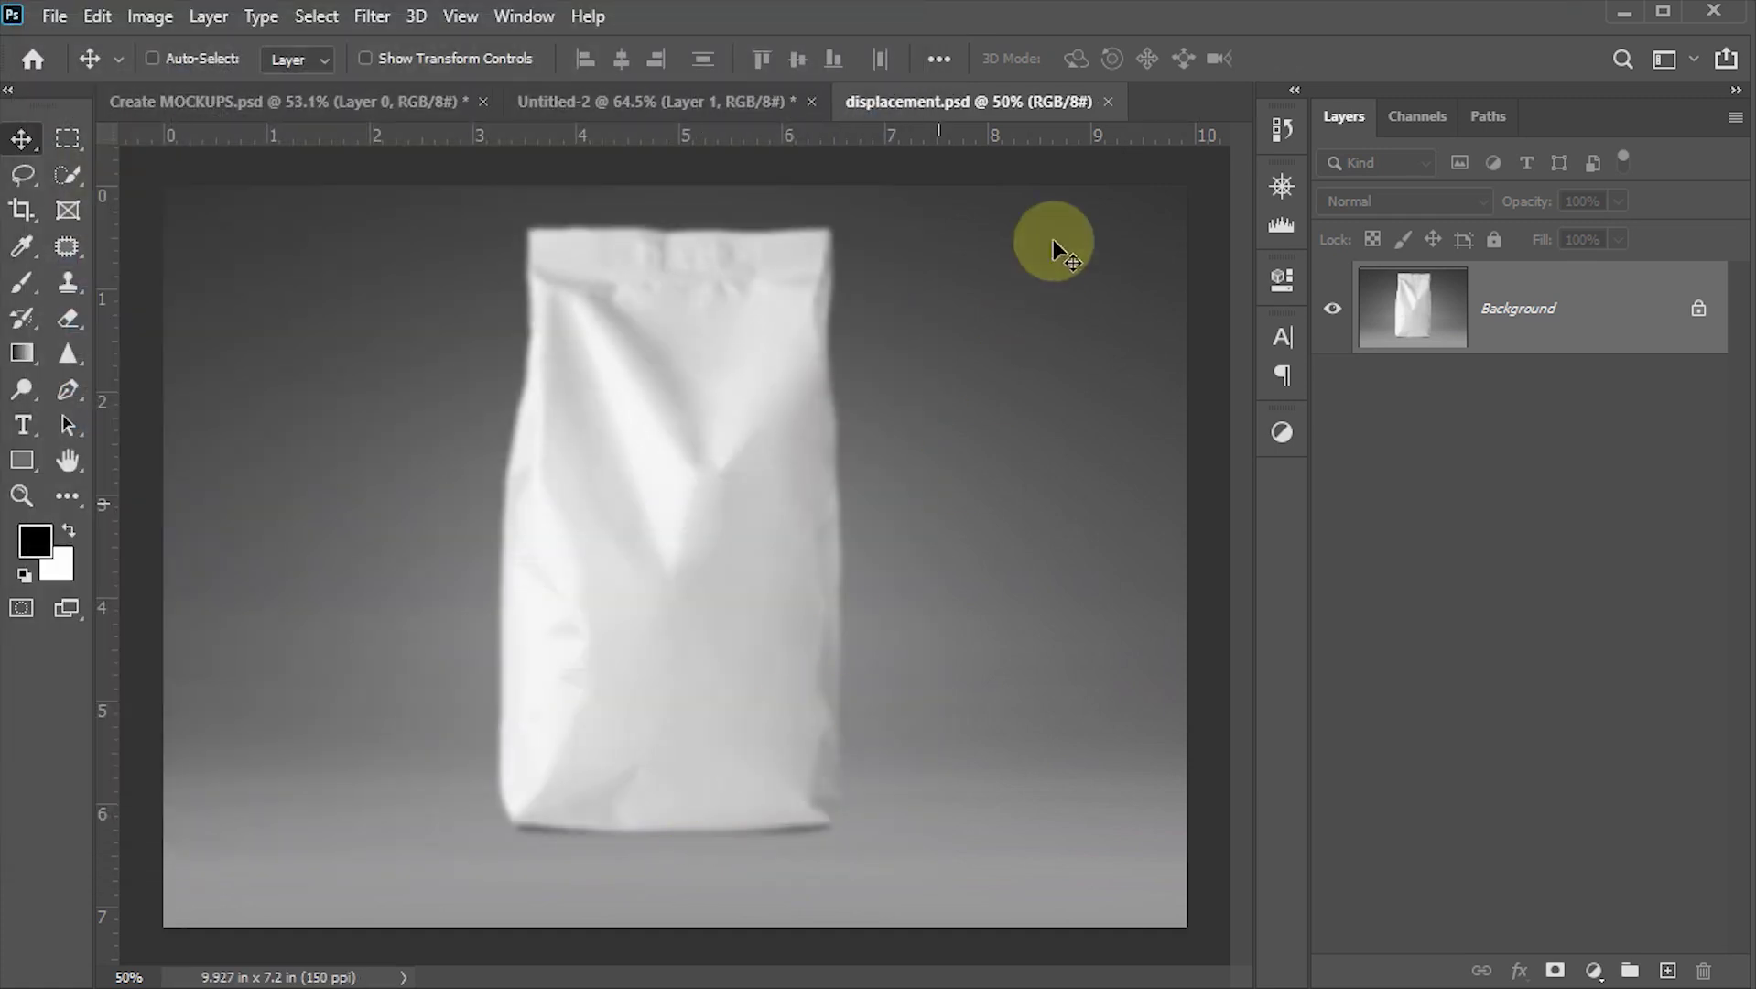
Step: Close the displacement document and save Create MOCKUPS.psd
click(1109, 101)
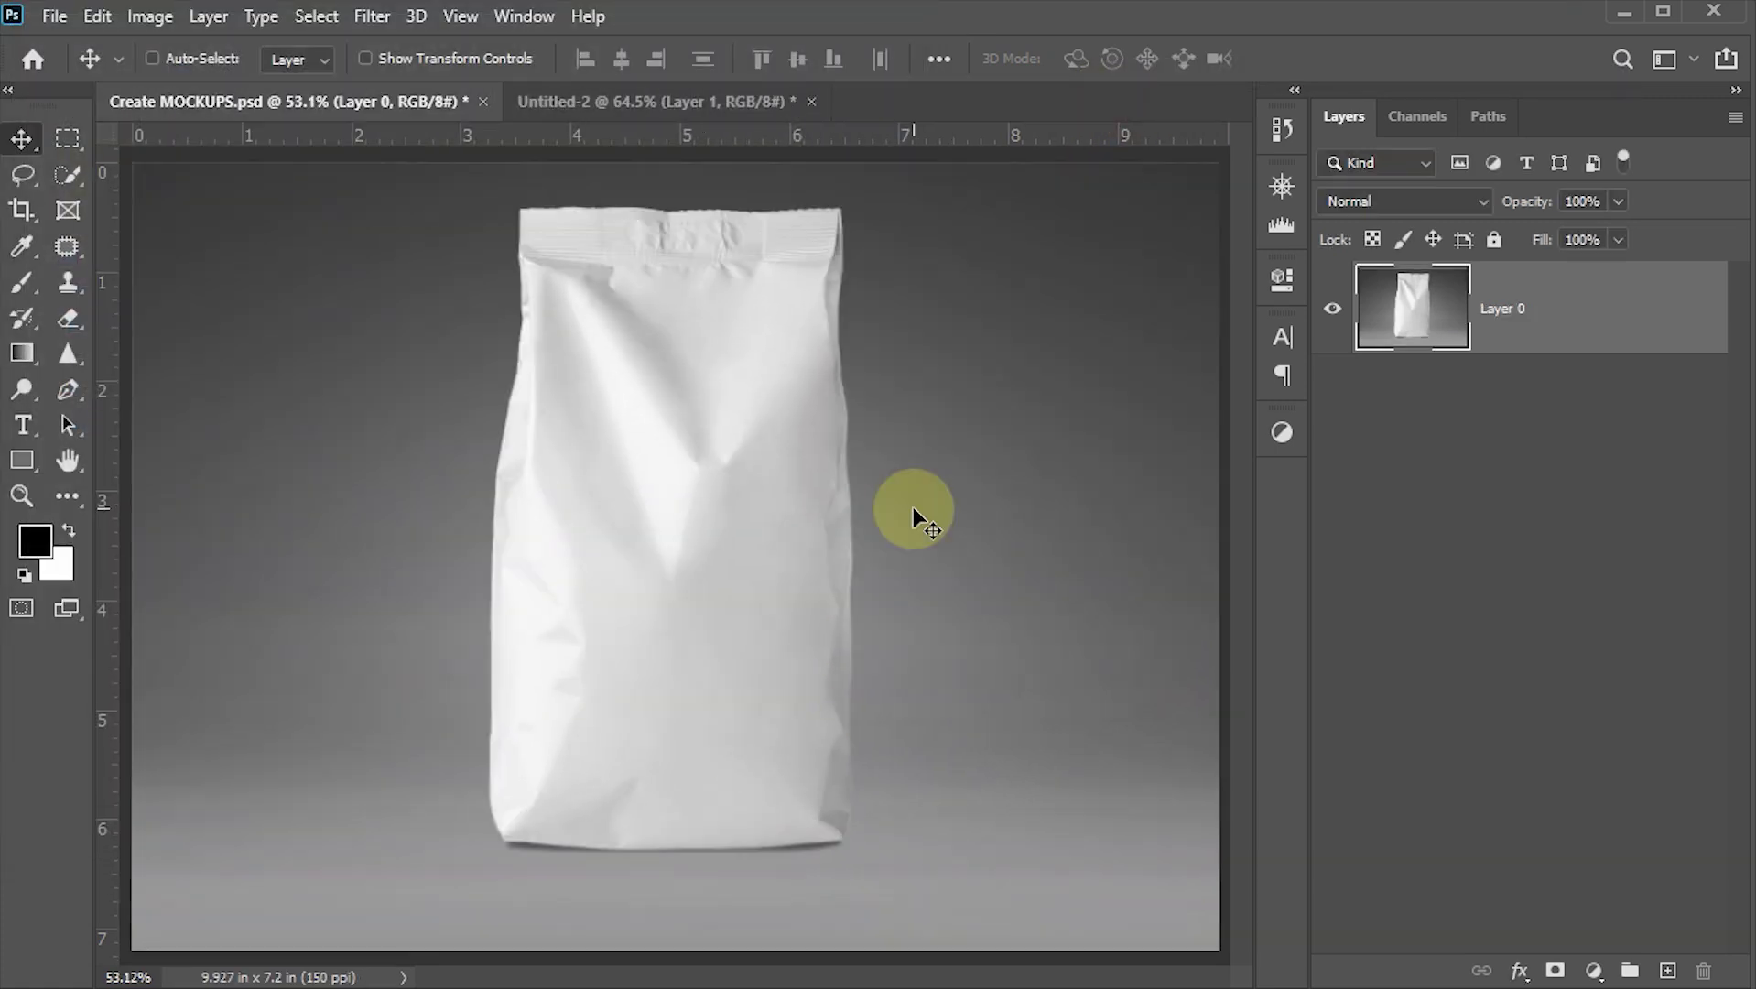
key(ctrl+s)
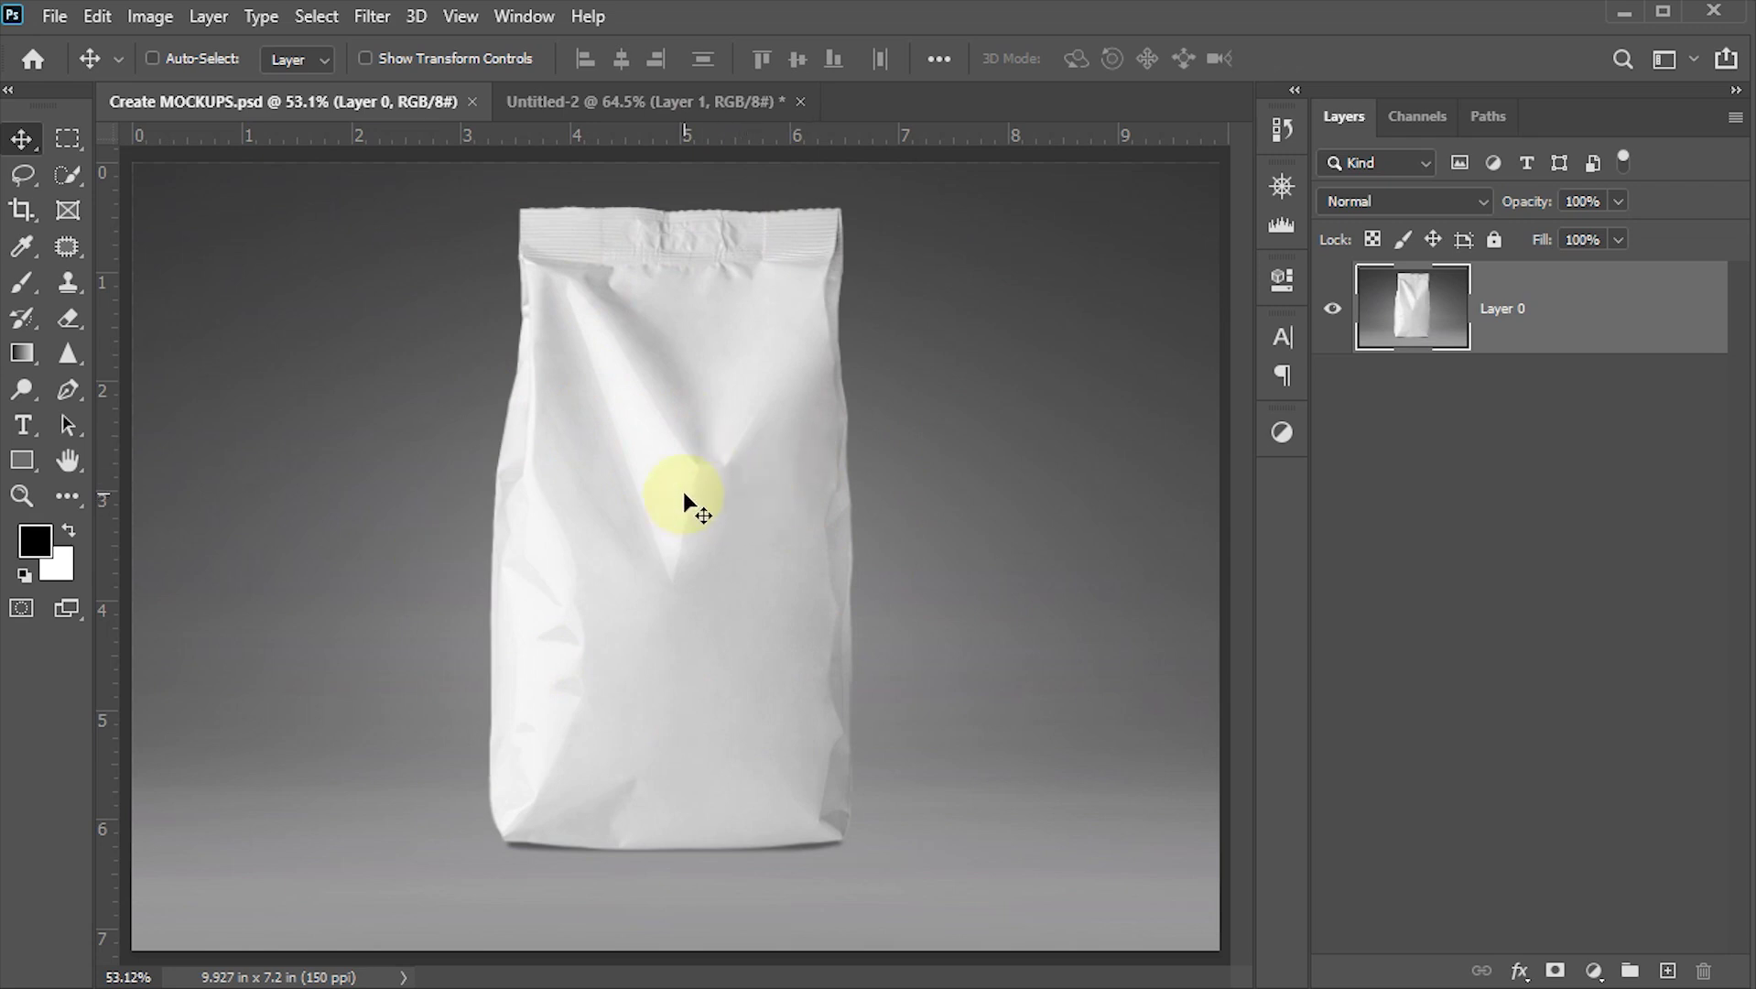
Step: Copy the entire popcorn artwork from the Untitled-2 document and paste it into Create MOCKUPS.psd
click(628, 103)
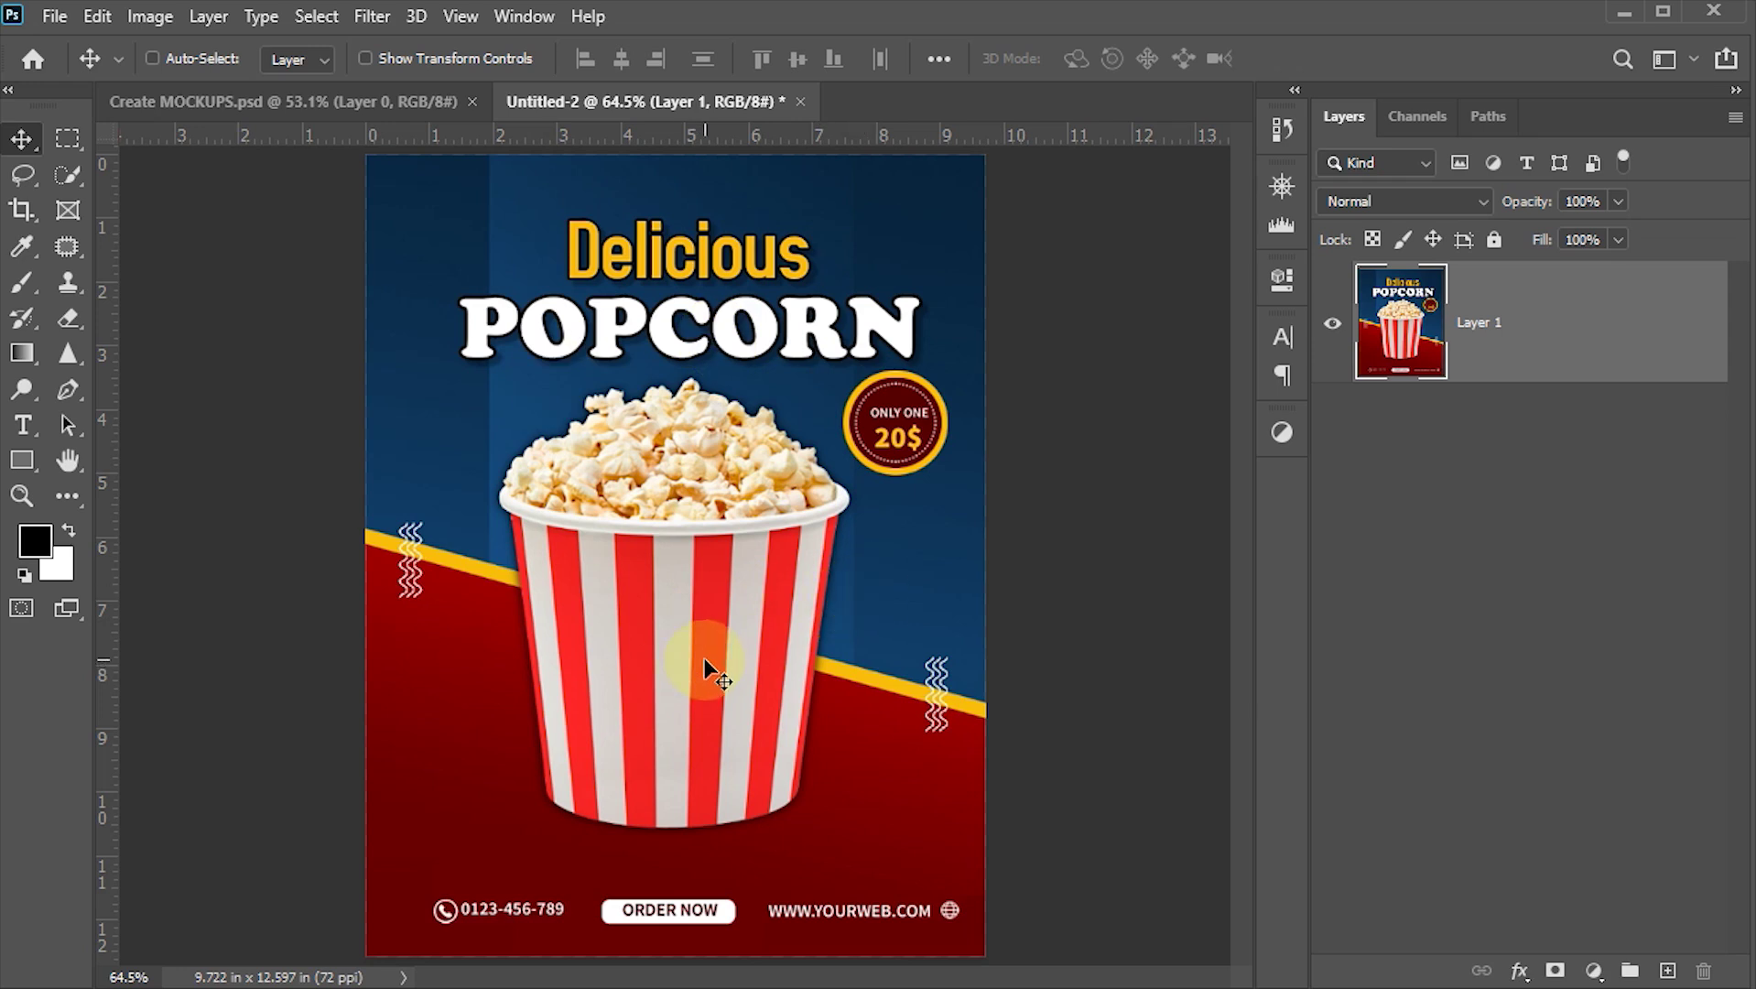
key(ctrl+a)
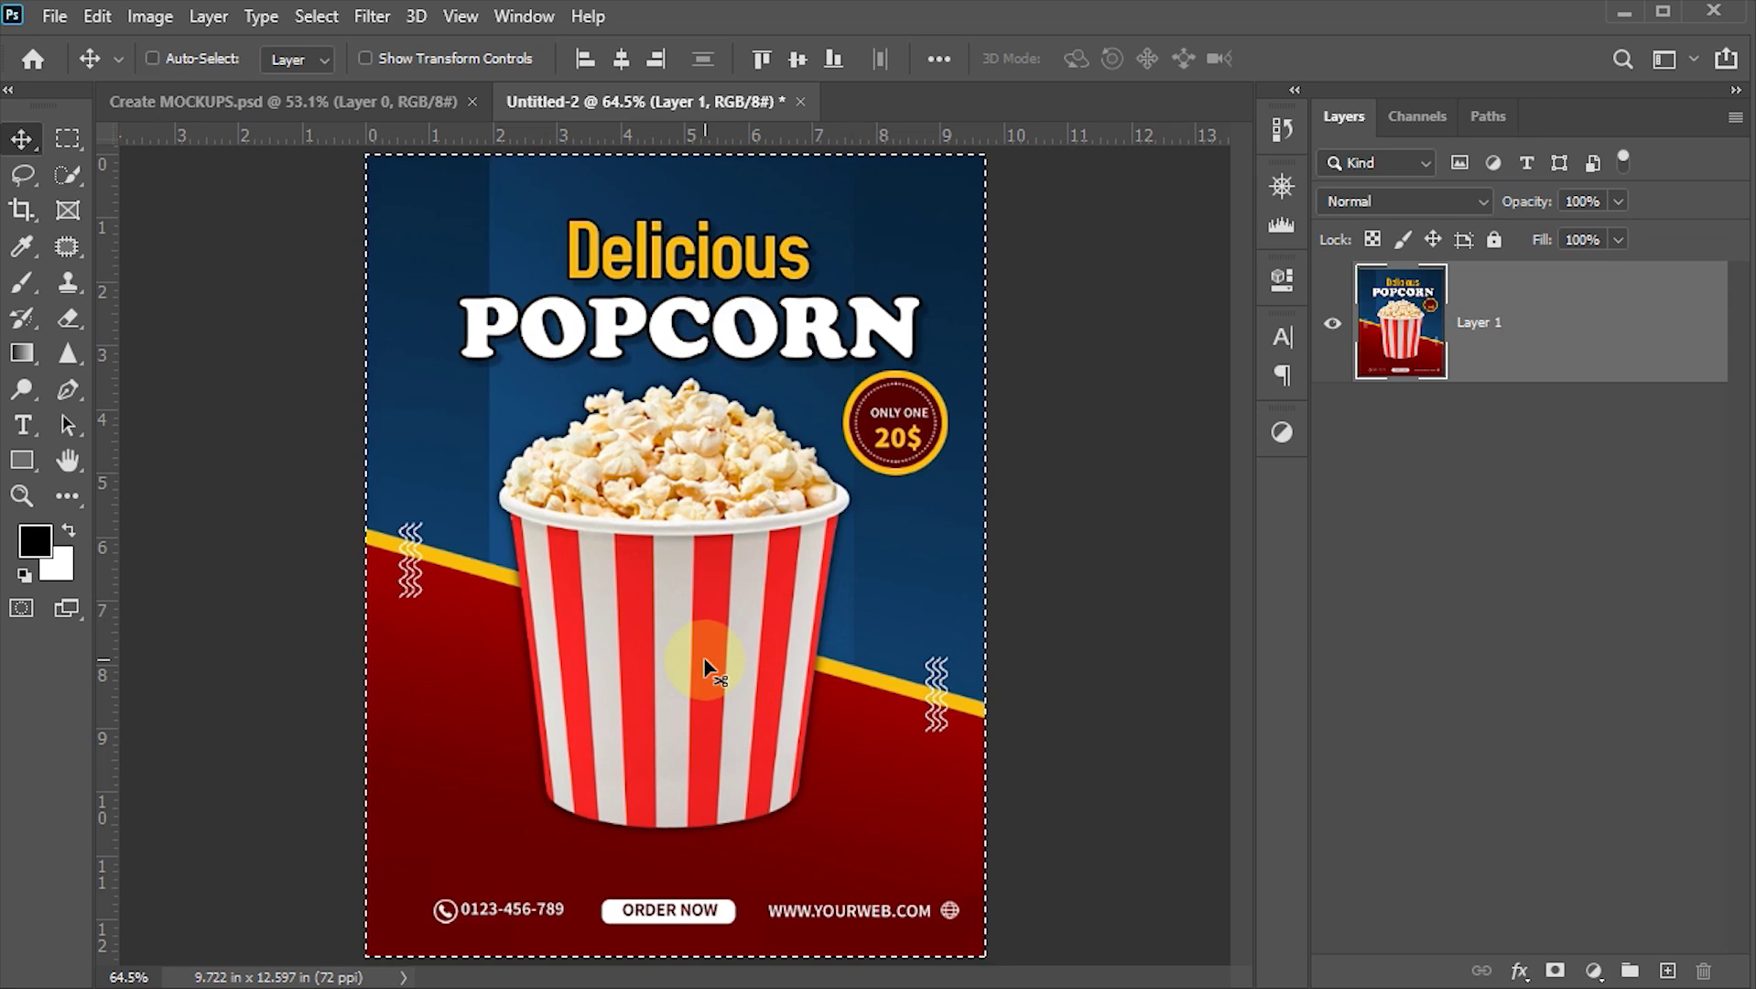
click(319, 91)
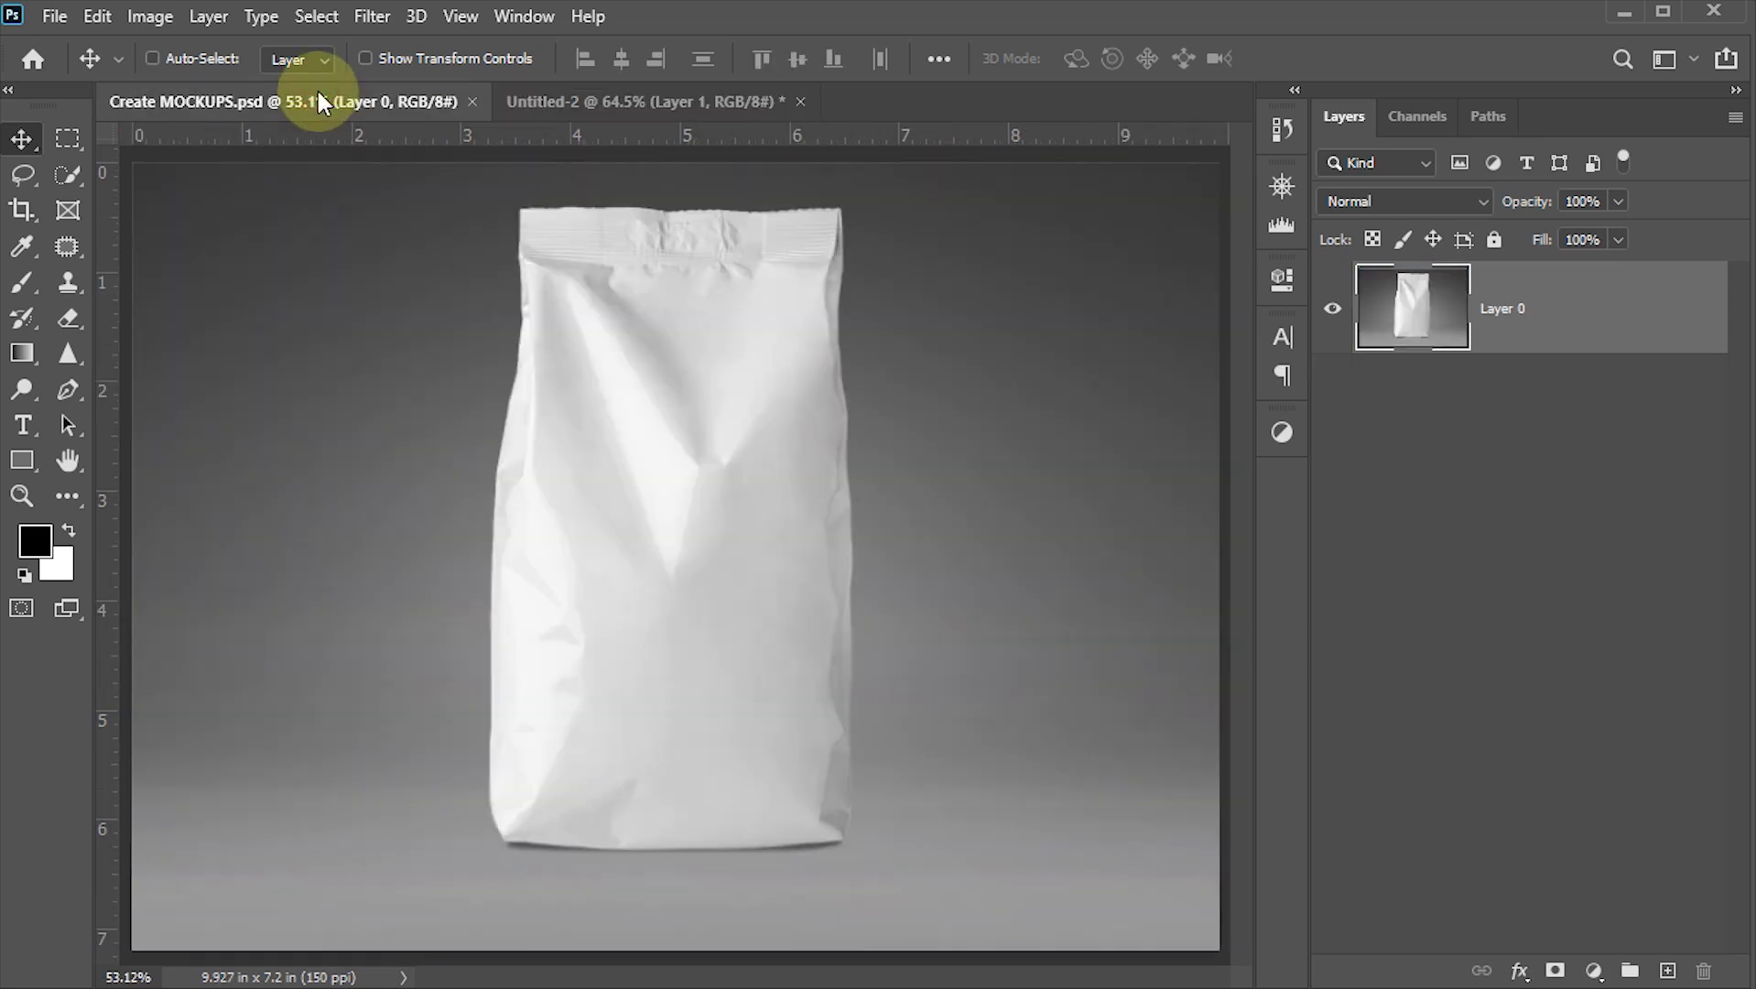
key(ctrl)
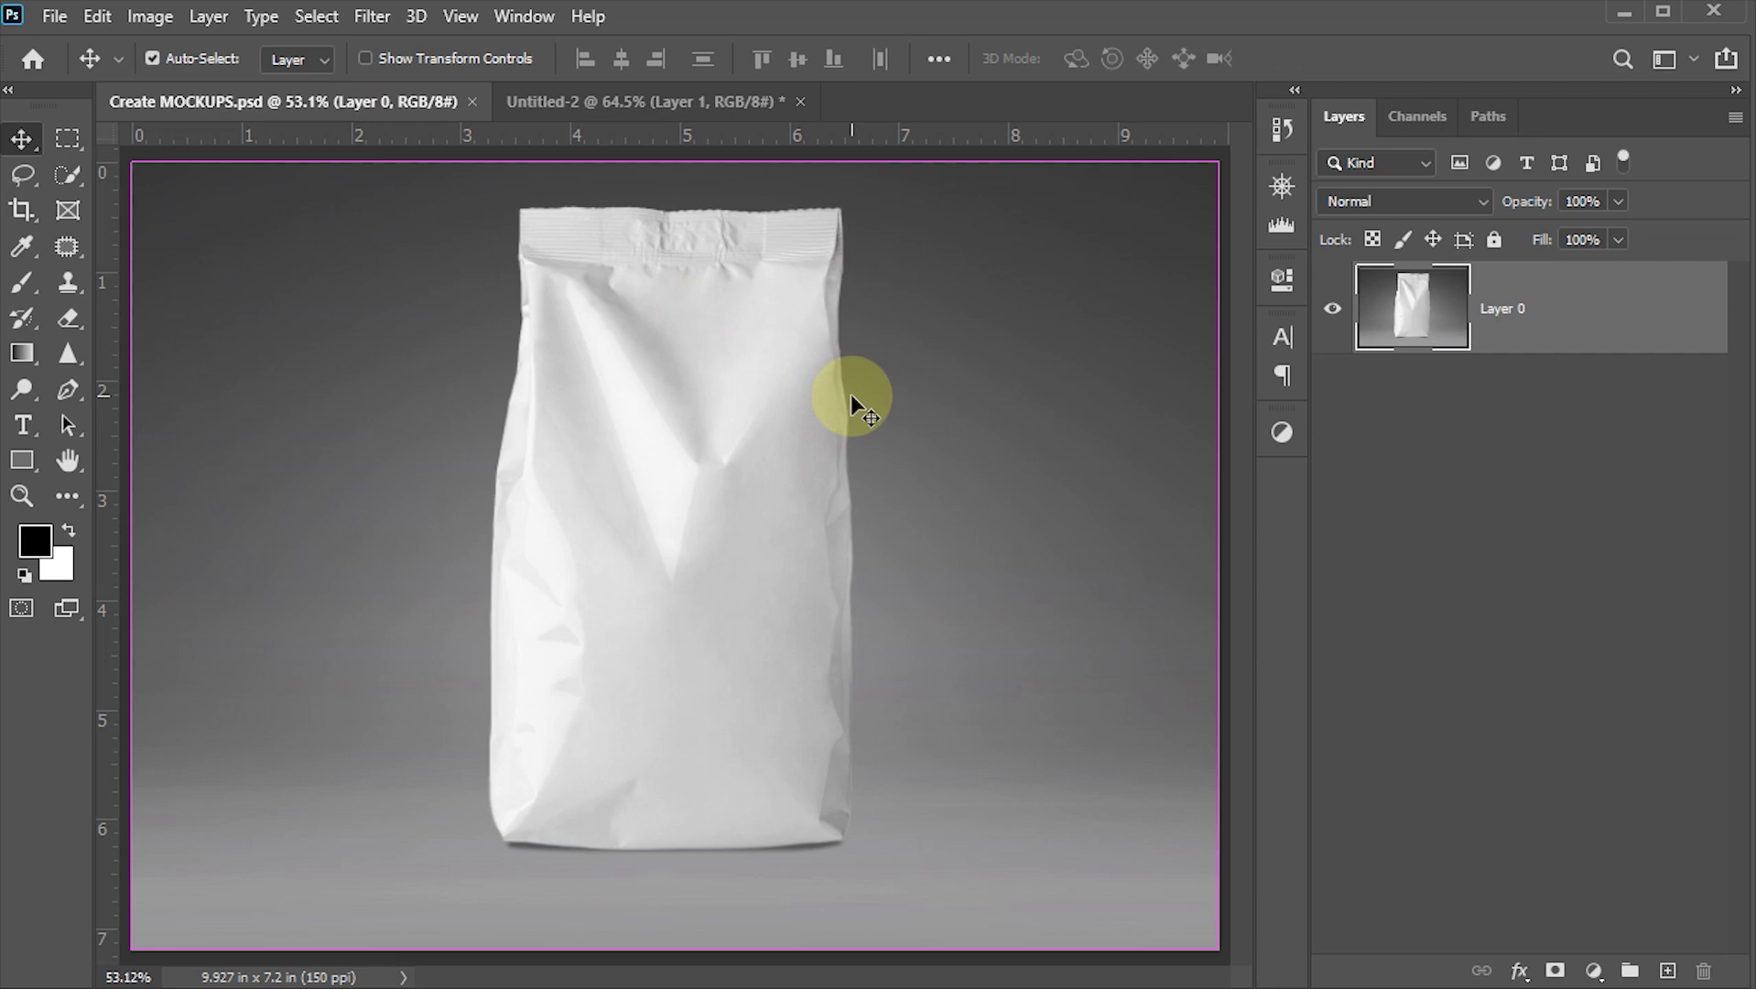
key(ctrl+v)
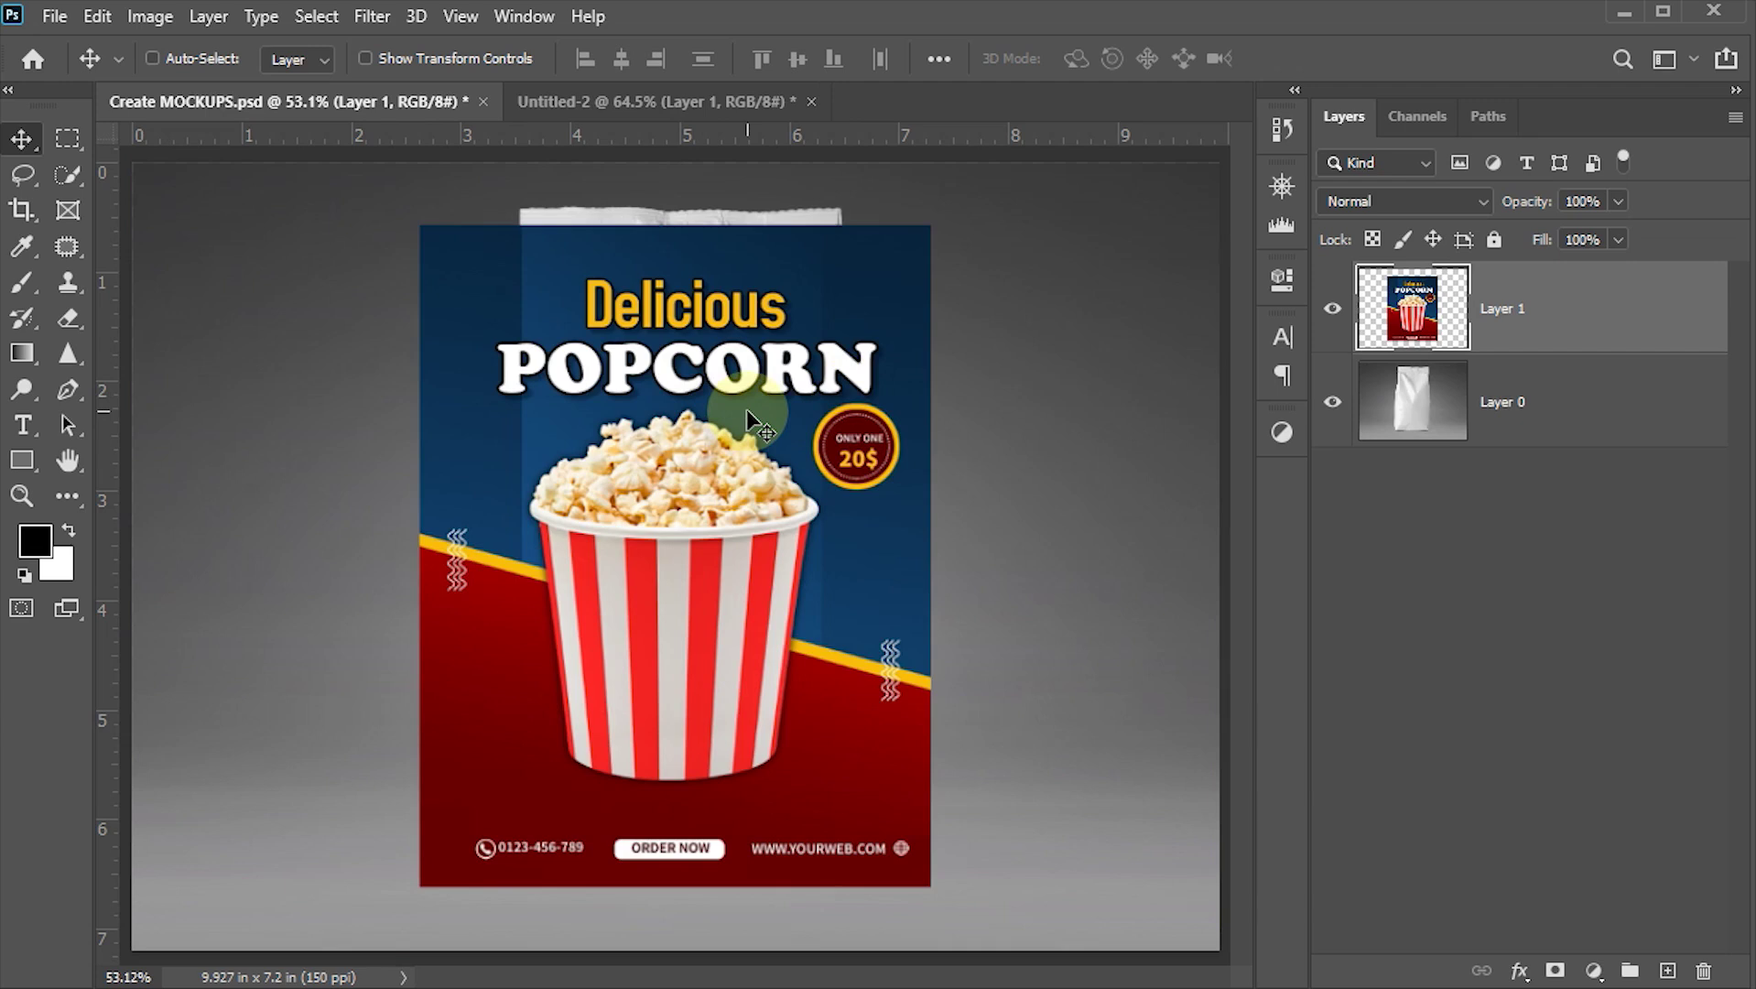
Step: Set the popcorn layer's opacity to 50% and move the artwork slightly up over the pouch
key(5)
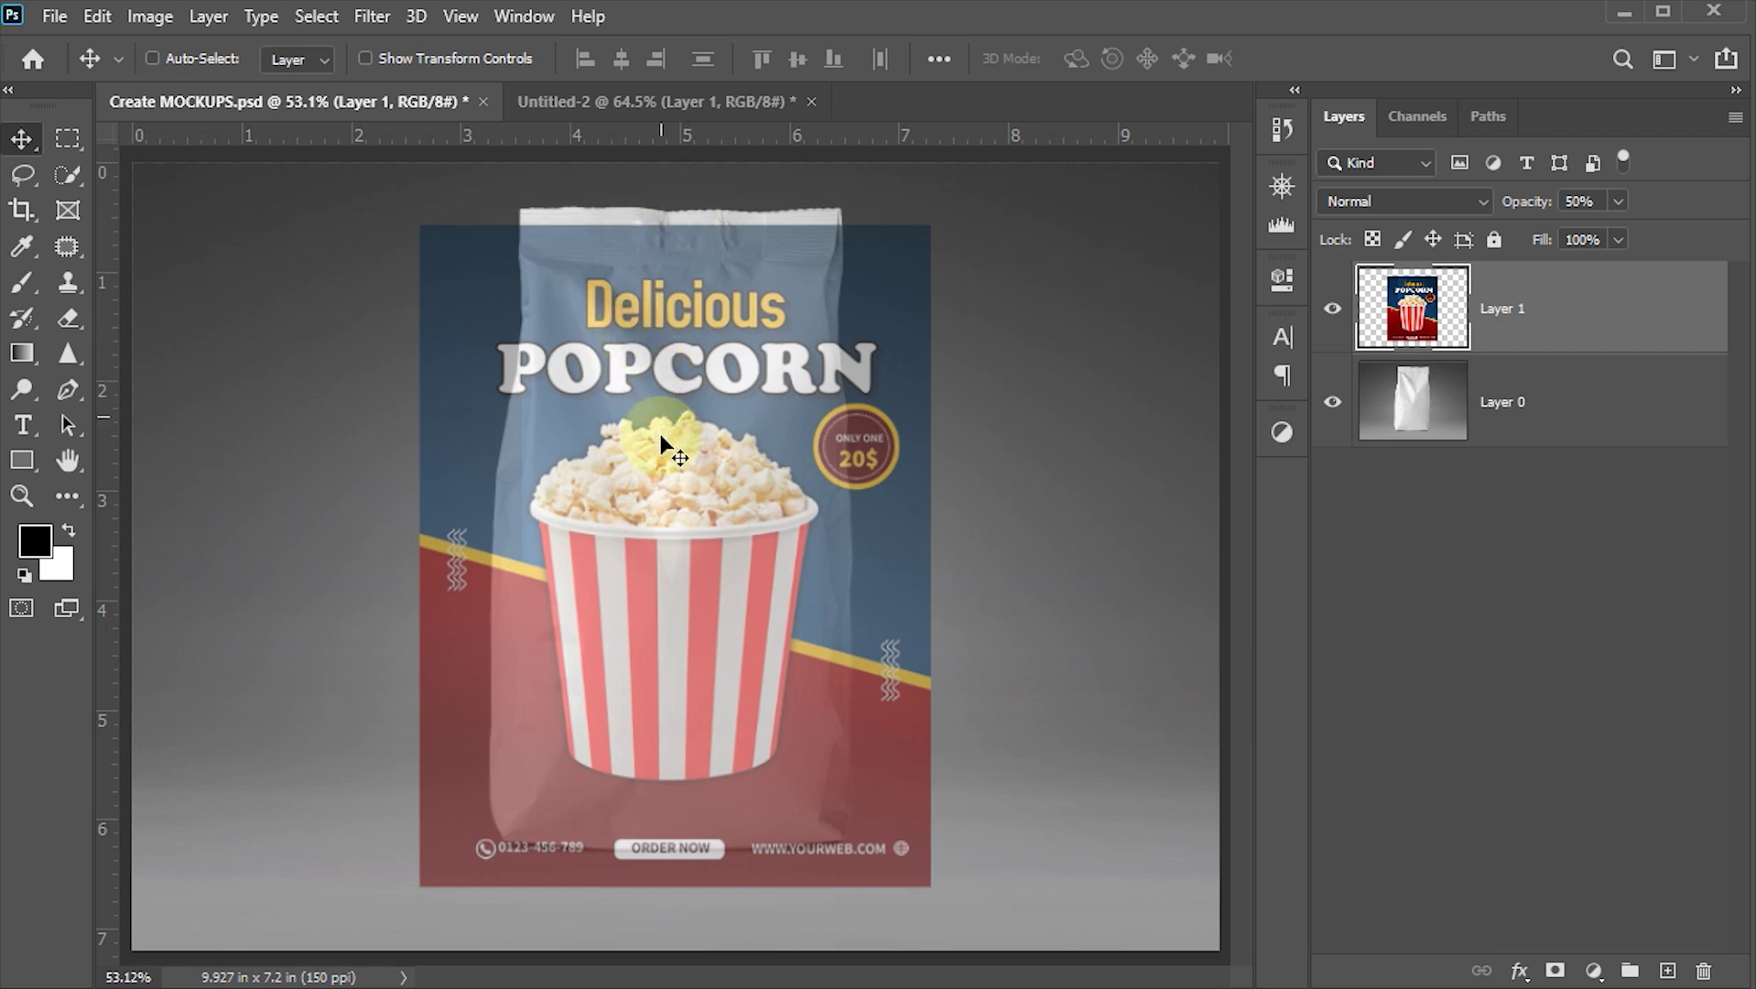
drag(669, 468, 664, 451)
Step: Transform the popcorn artwork to 74% width at full height and shift it 4 px left to fit over the pouch
key(ctrl+t)
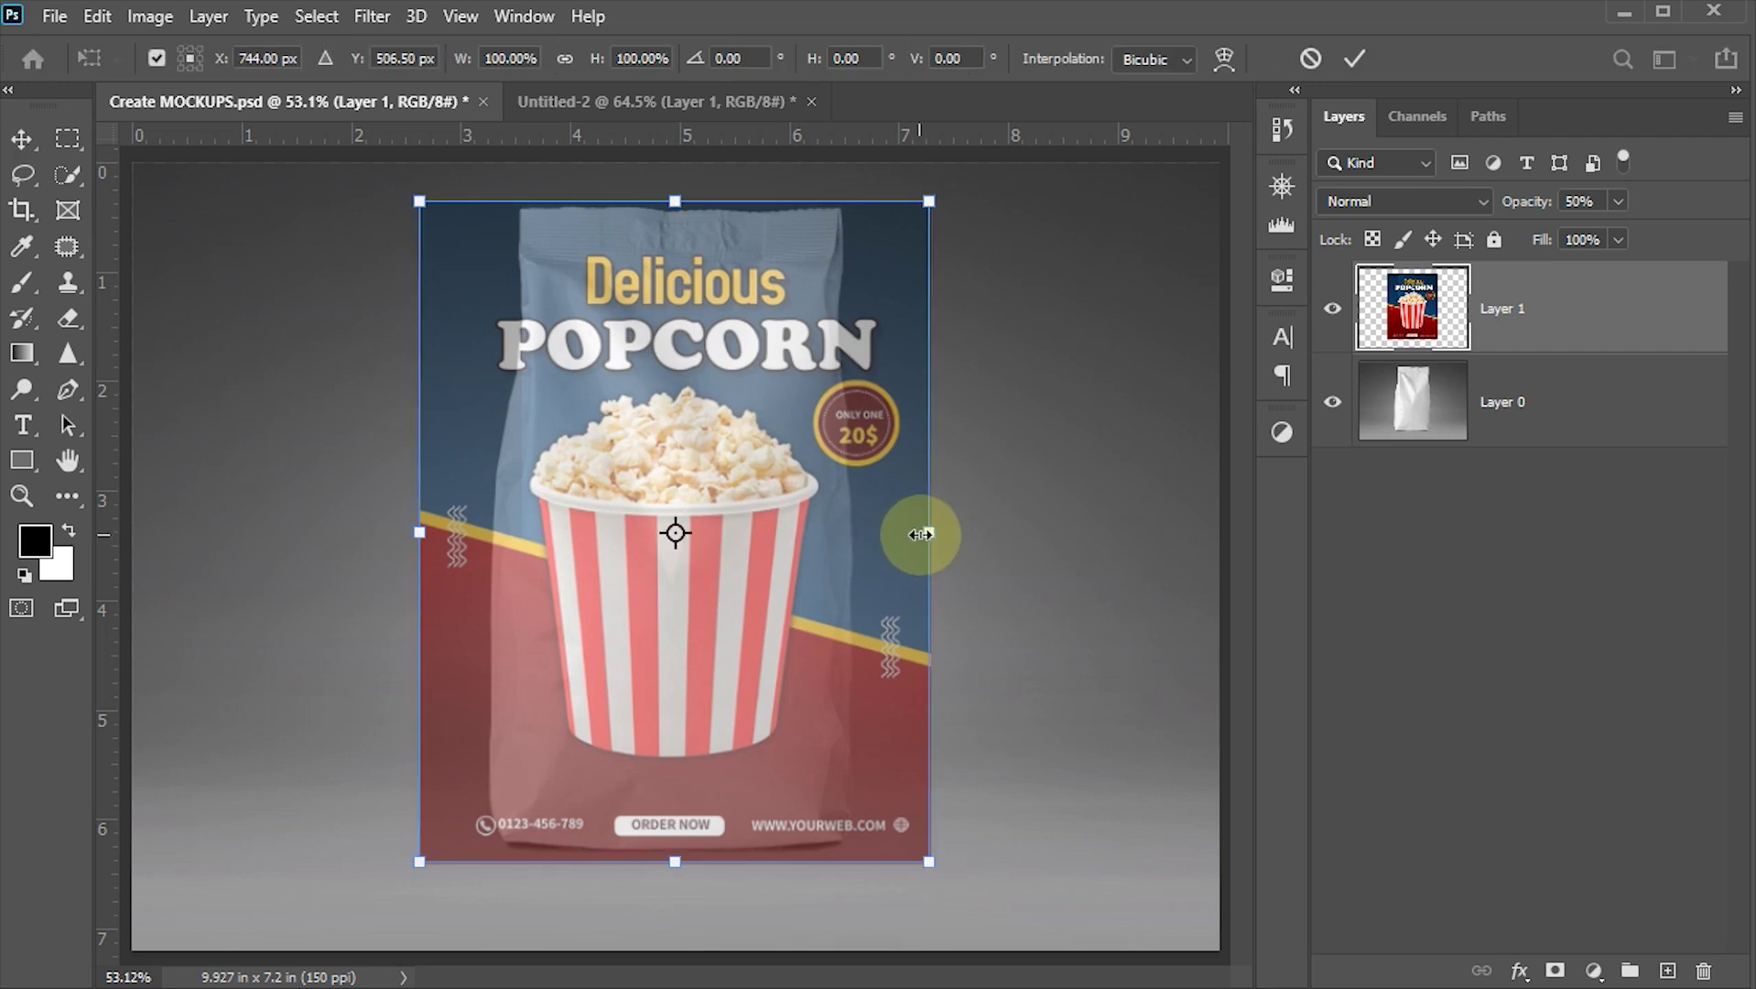
drag(926, 538, 864, 540)
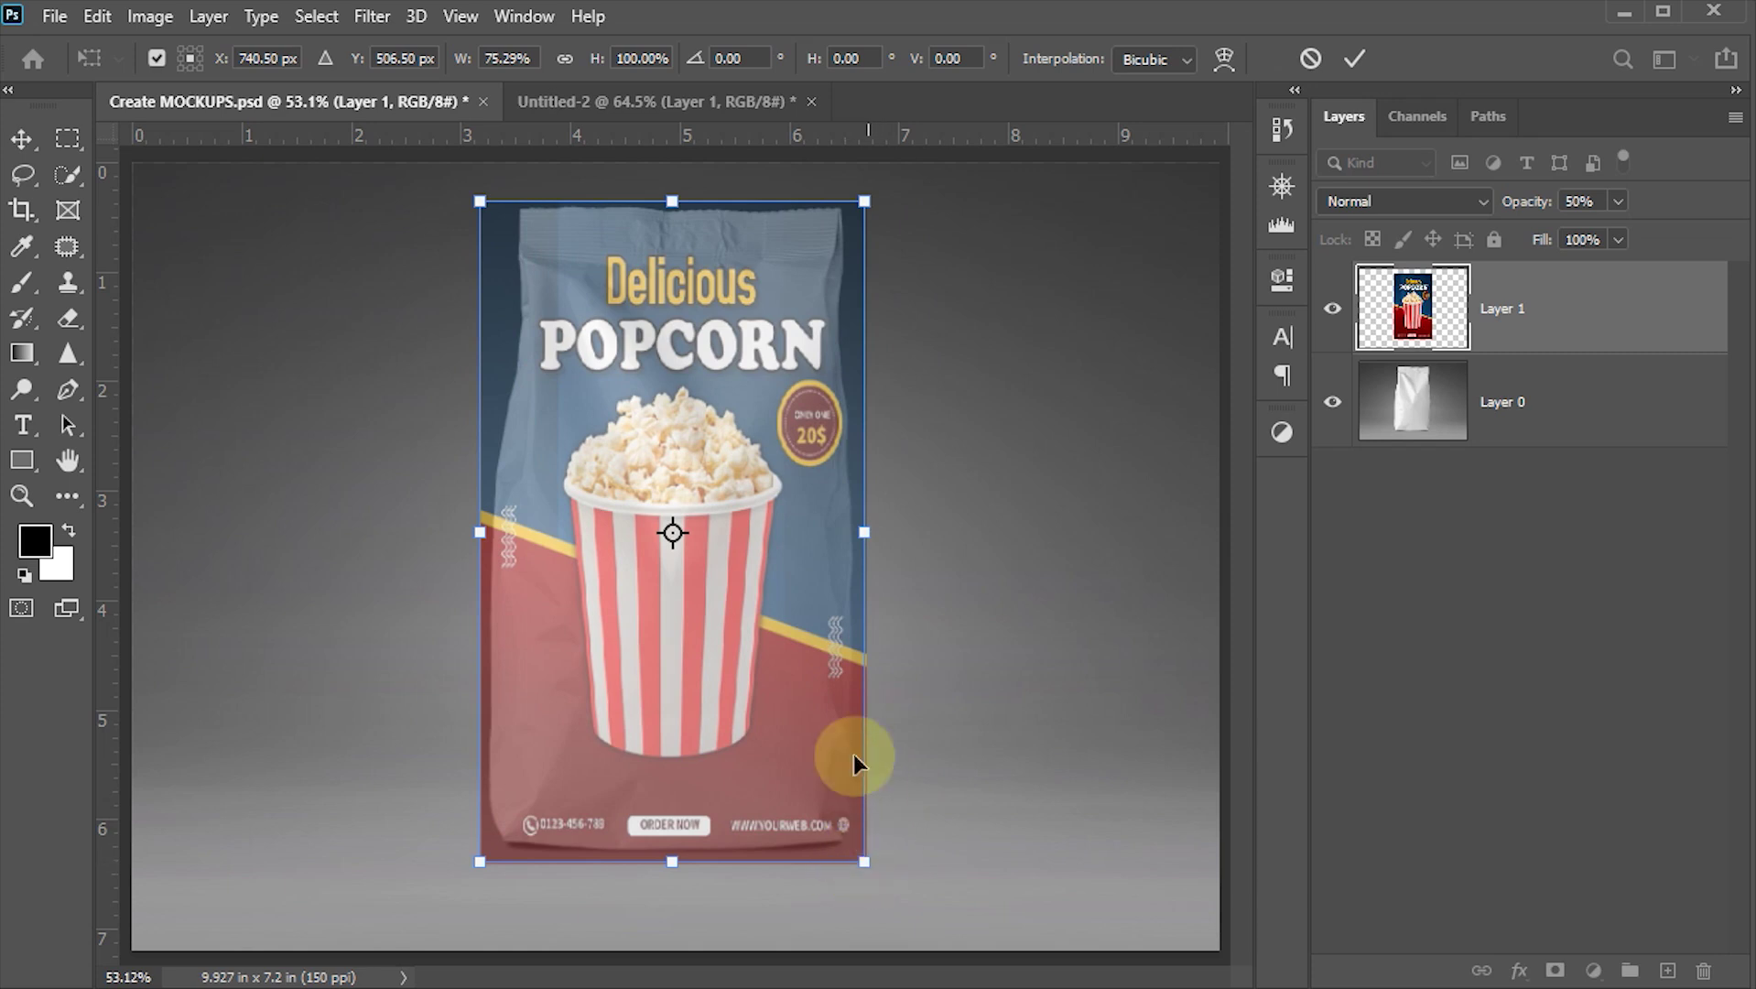
drag(864, 529, 857, 529)
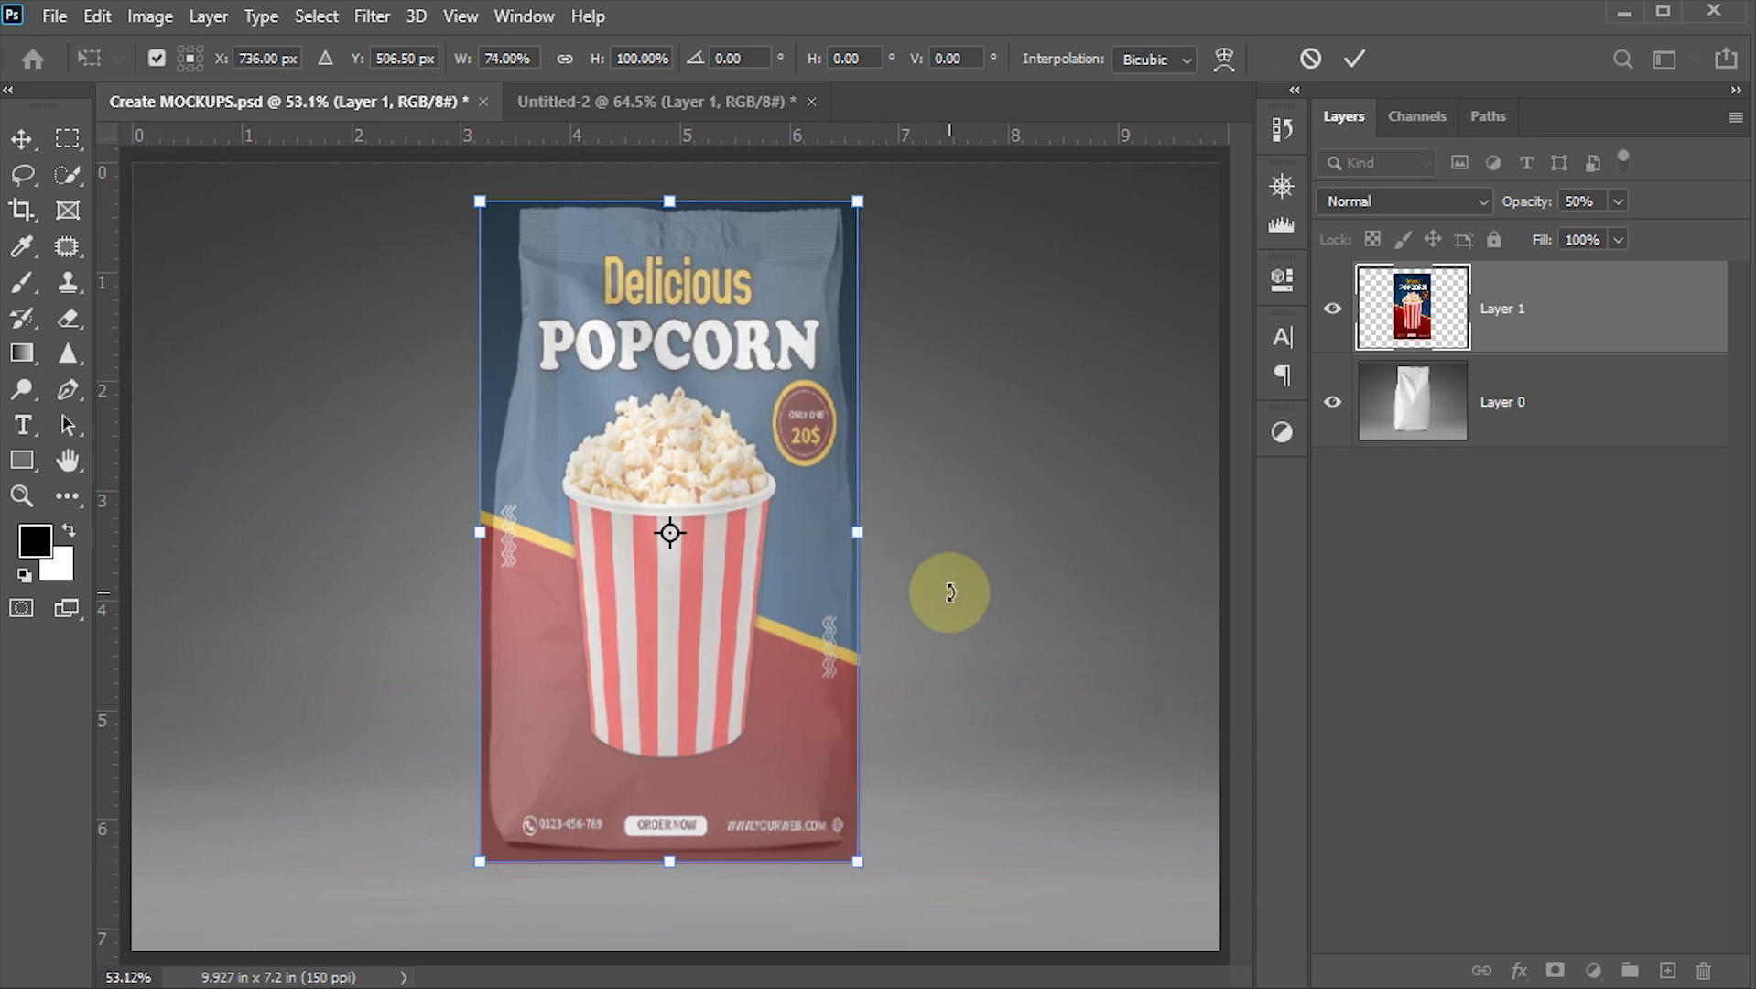
key(Left)
key(Left)
key(Left)
key(Left)
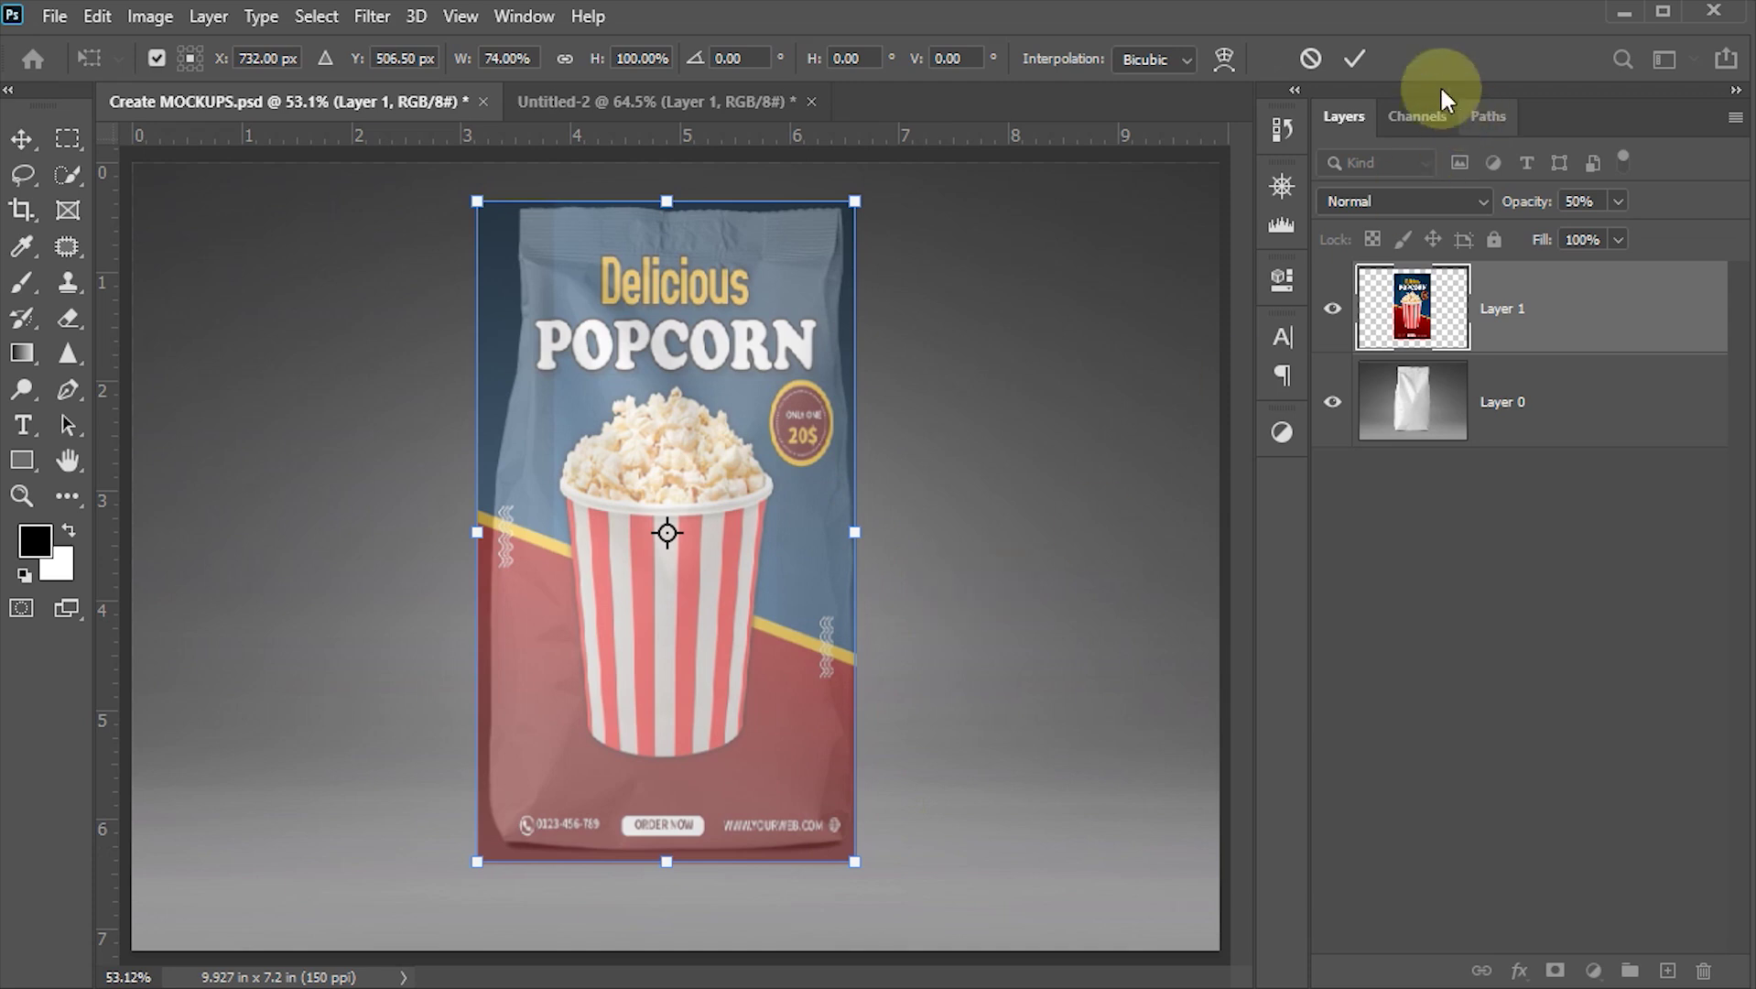
click(1354, 60)
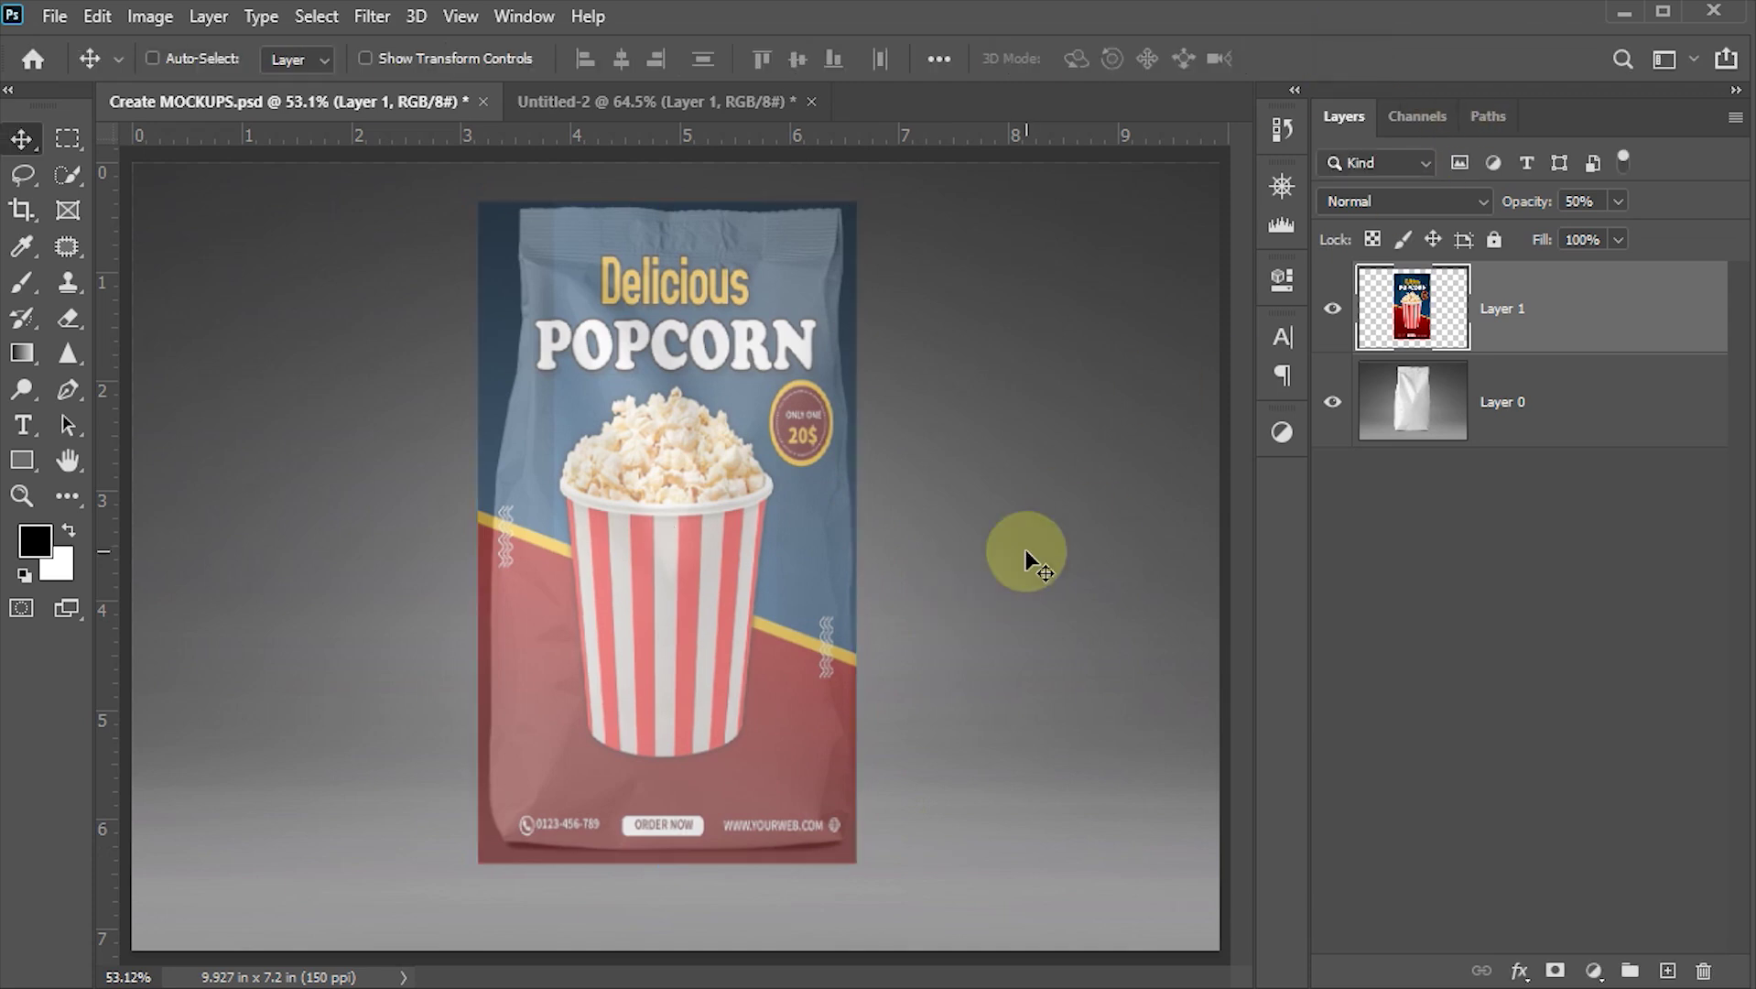
Step: Save the mockup document and set the popcorn layer's opacity to 100%
key(ctrl+s)
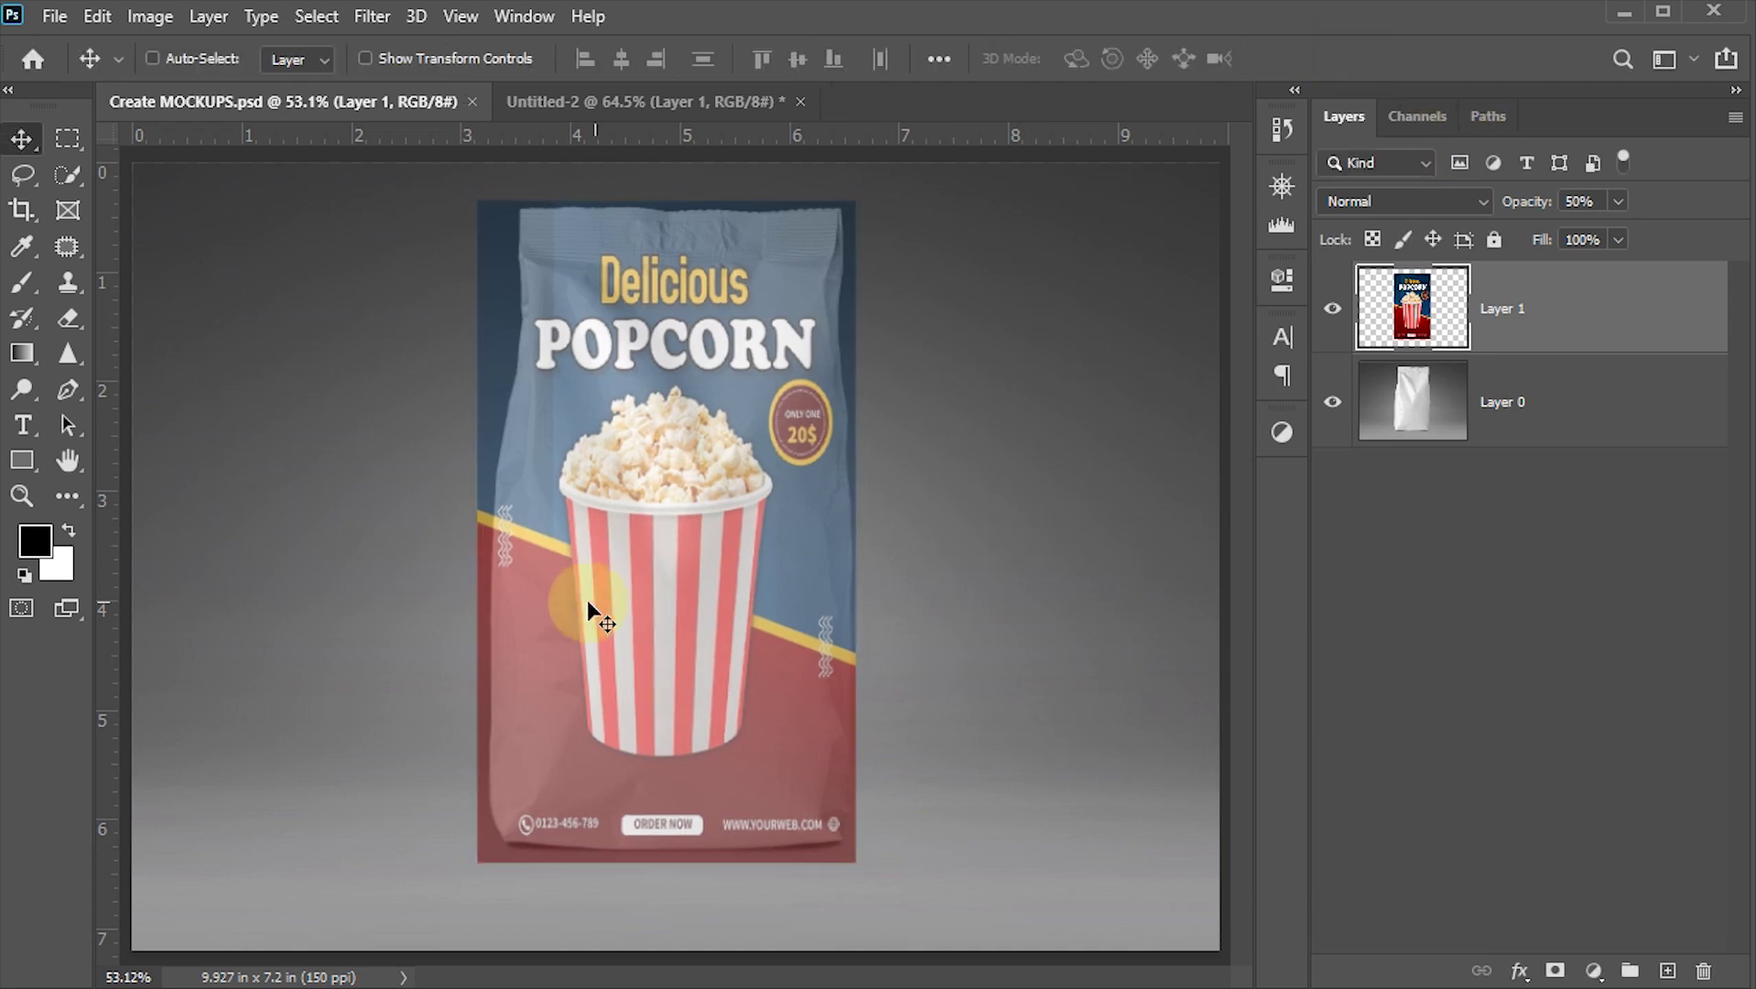
click(1619, 209)
drag(1649, 235, 1692, 234)
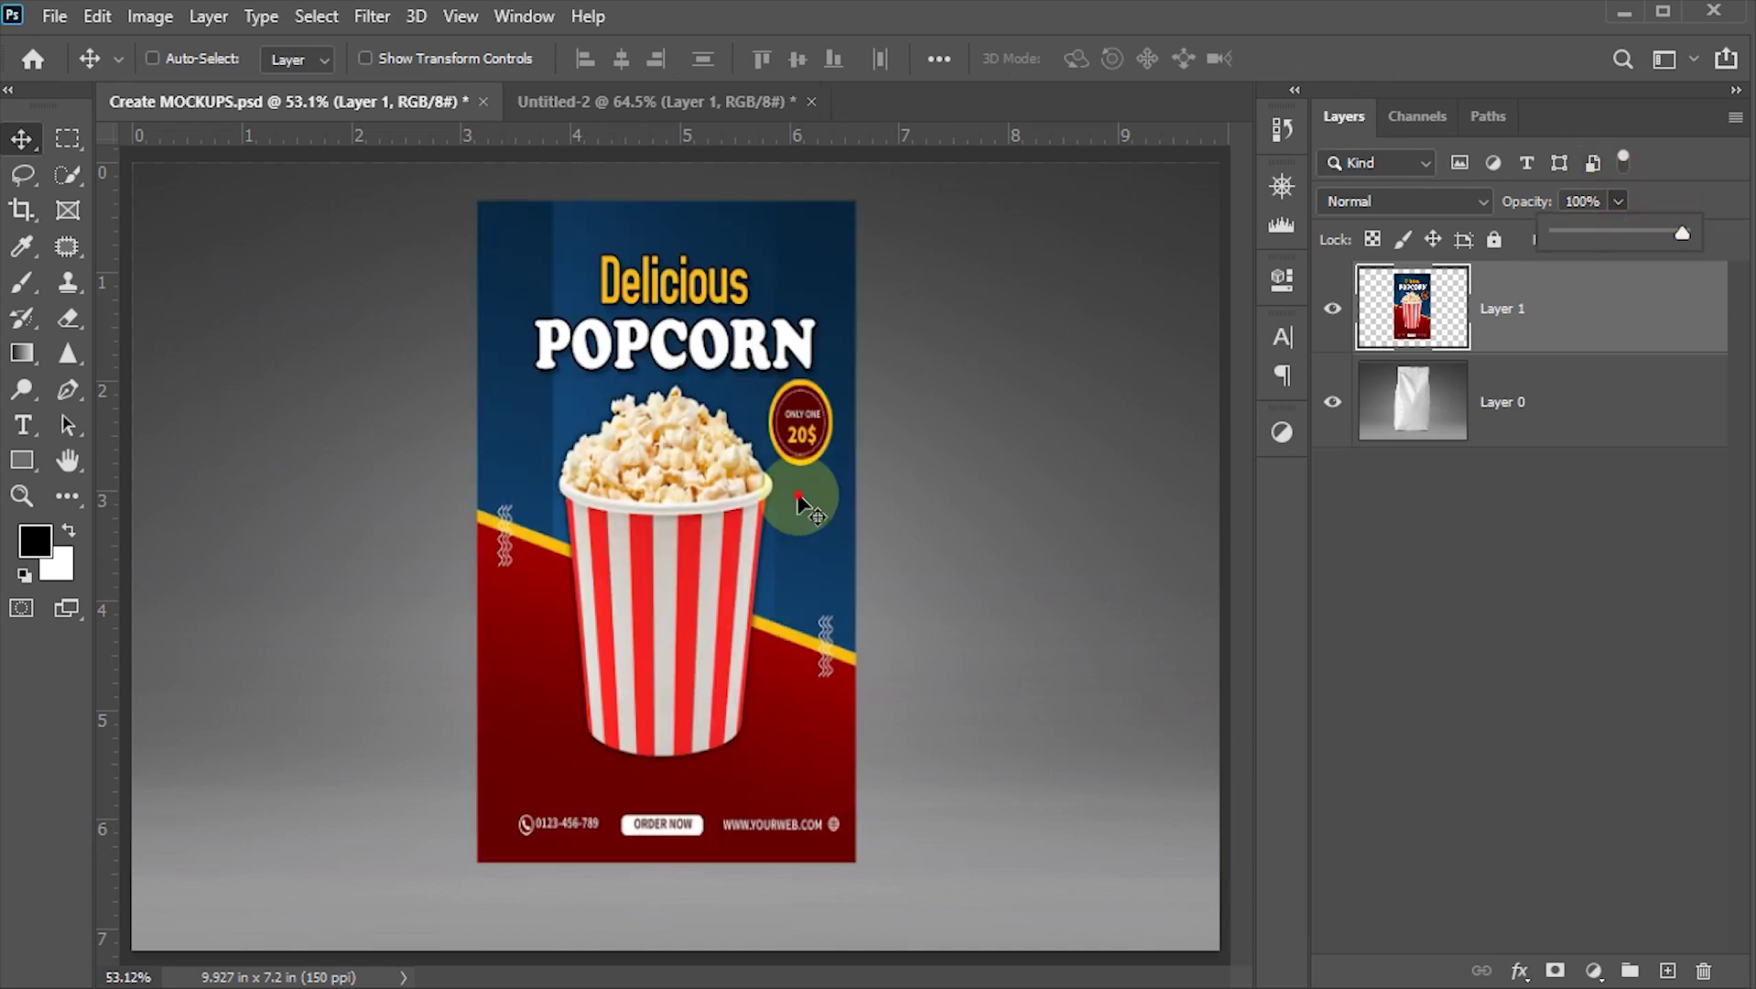
Step: Load the saved pouch channel as a selection and add it as a layer mask on the popcorn layer
click(1418, 112)
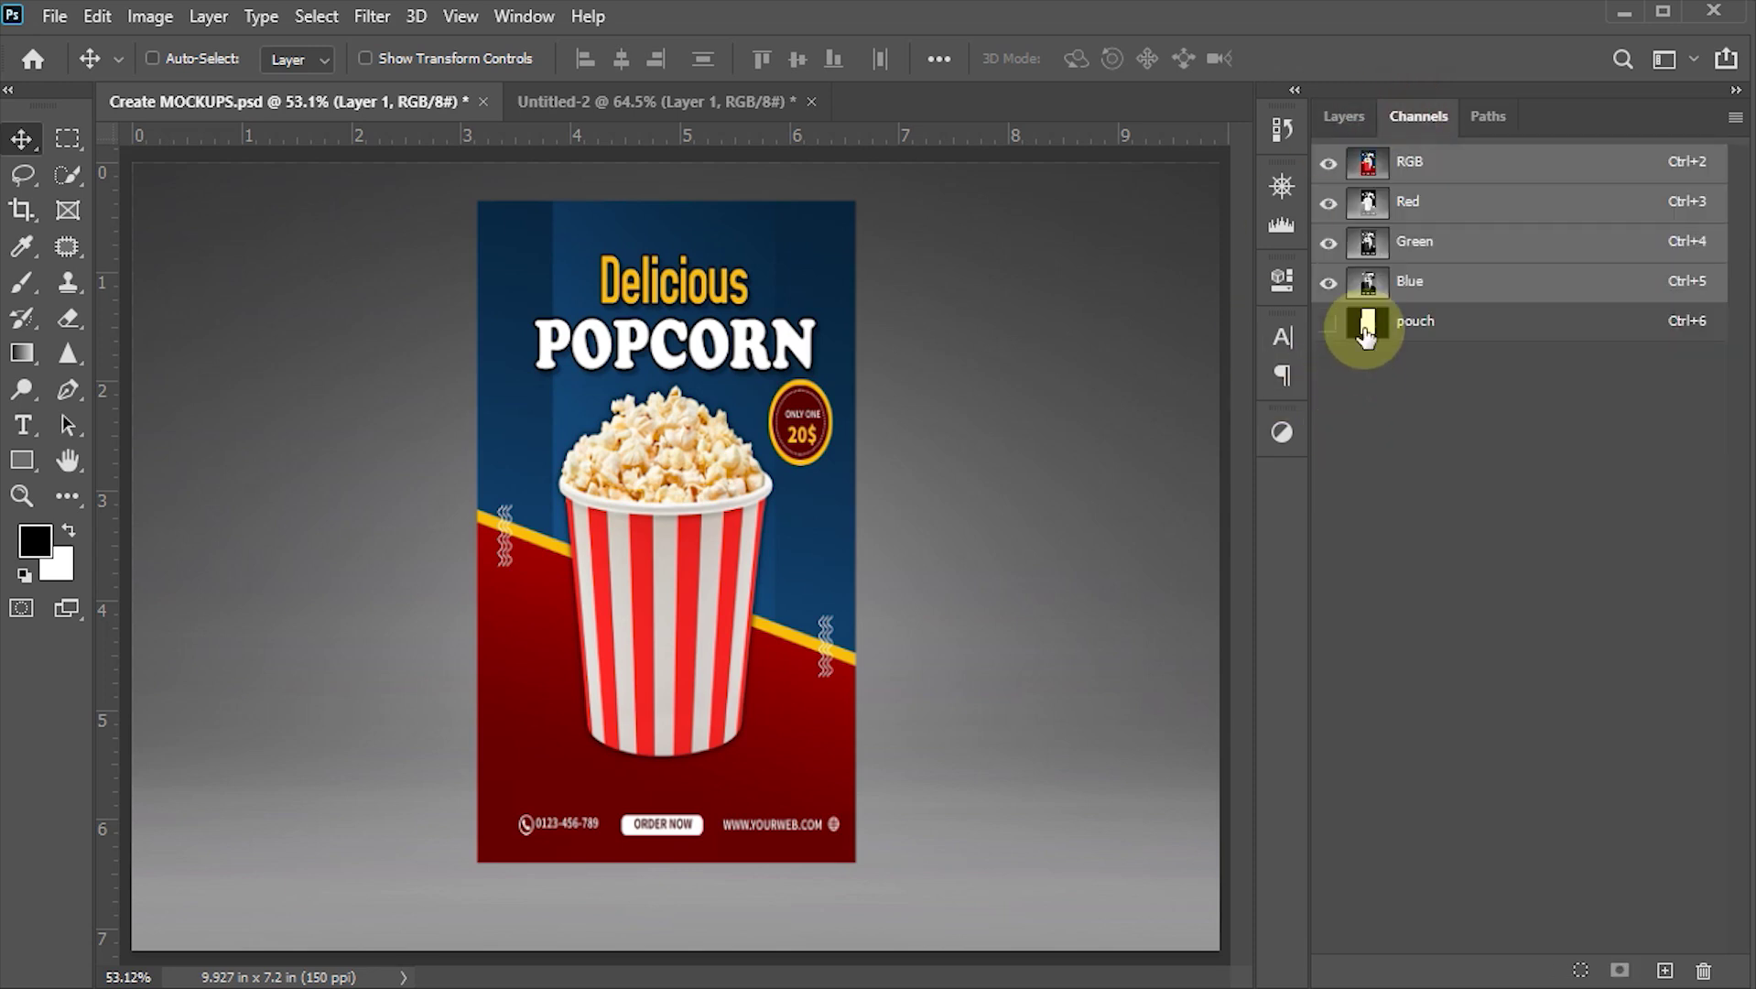
key(ctrl)
ctrl+click(1369, 322)
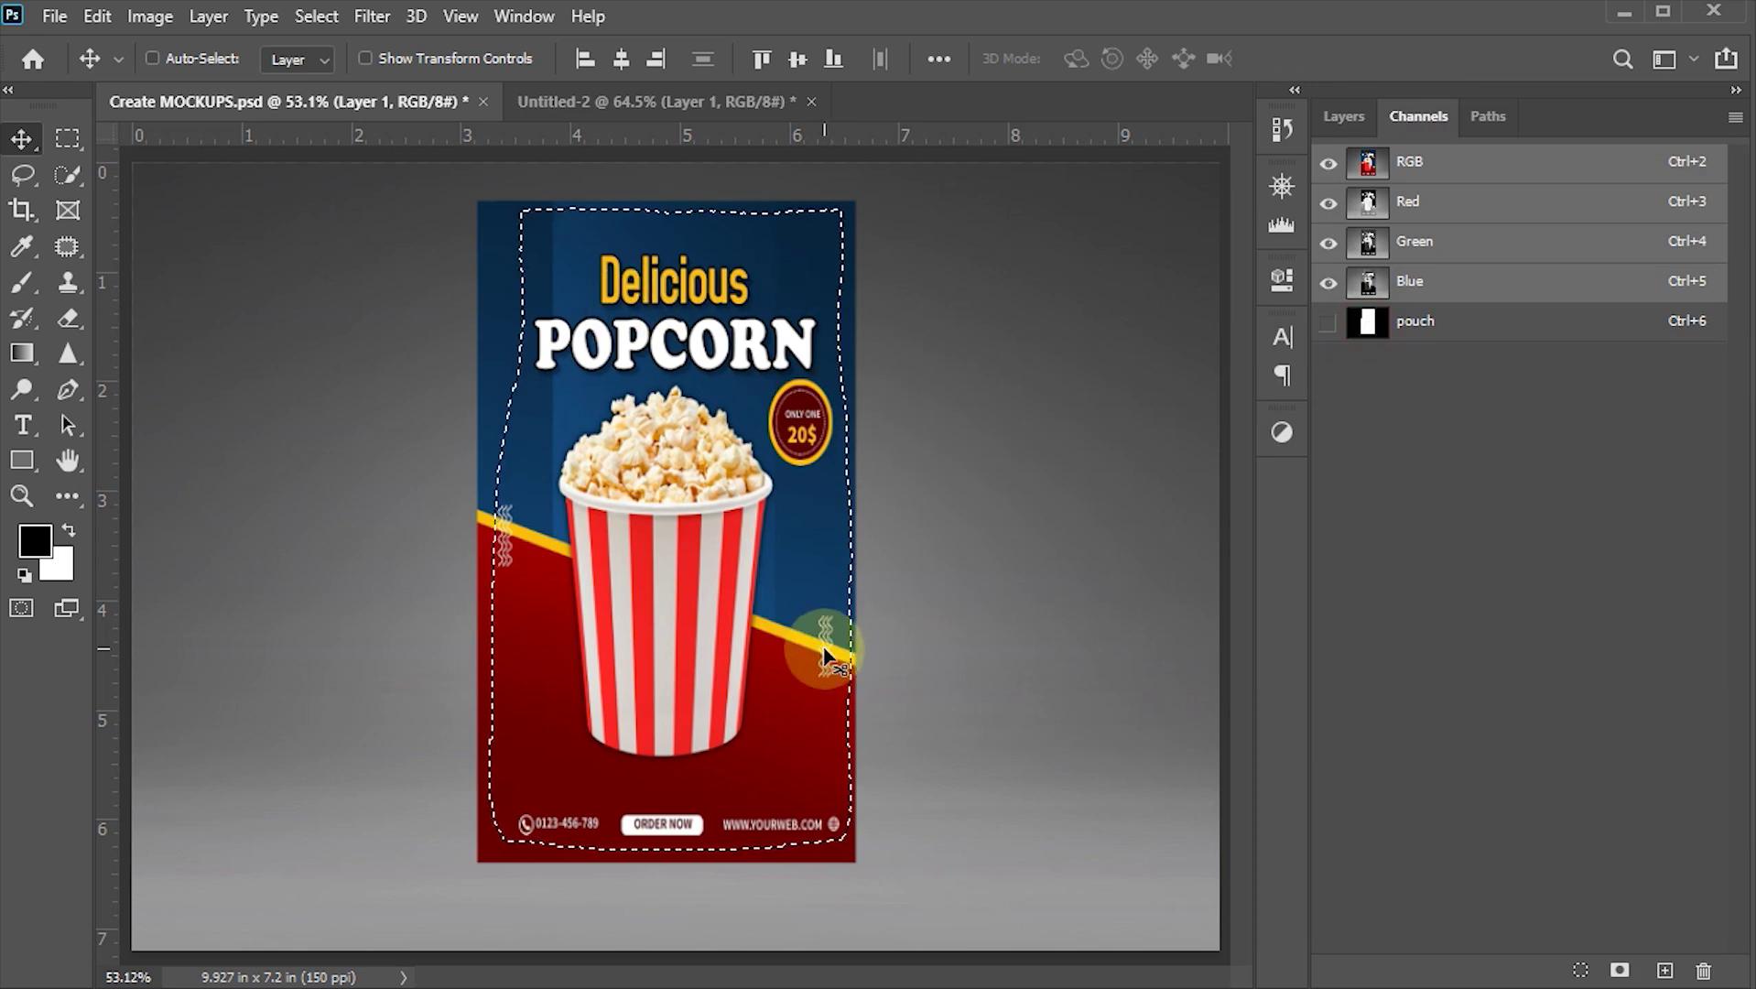
click(1334, 114)
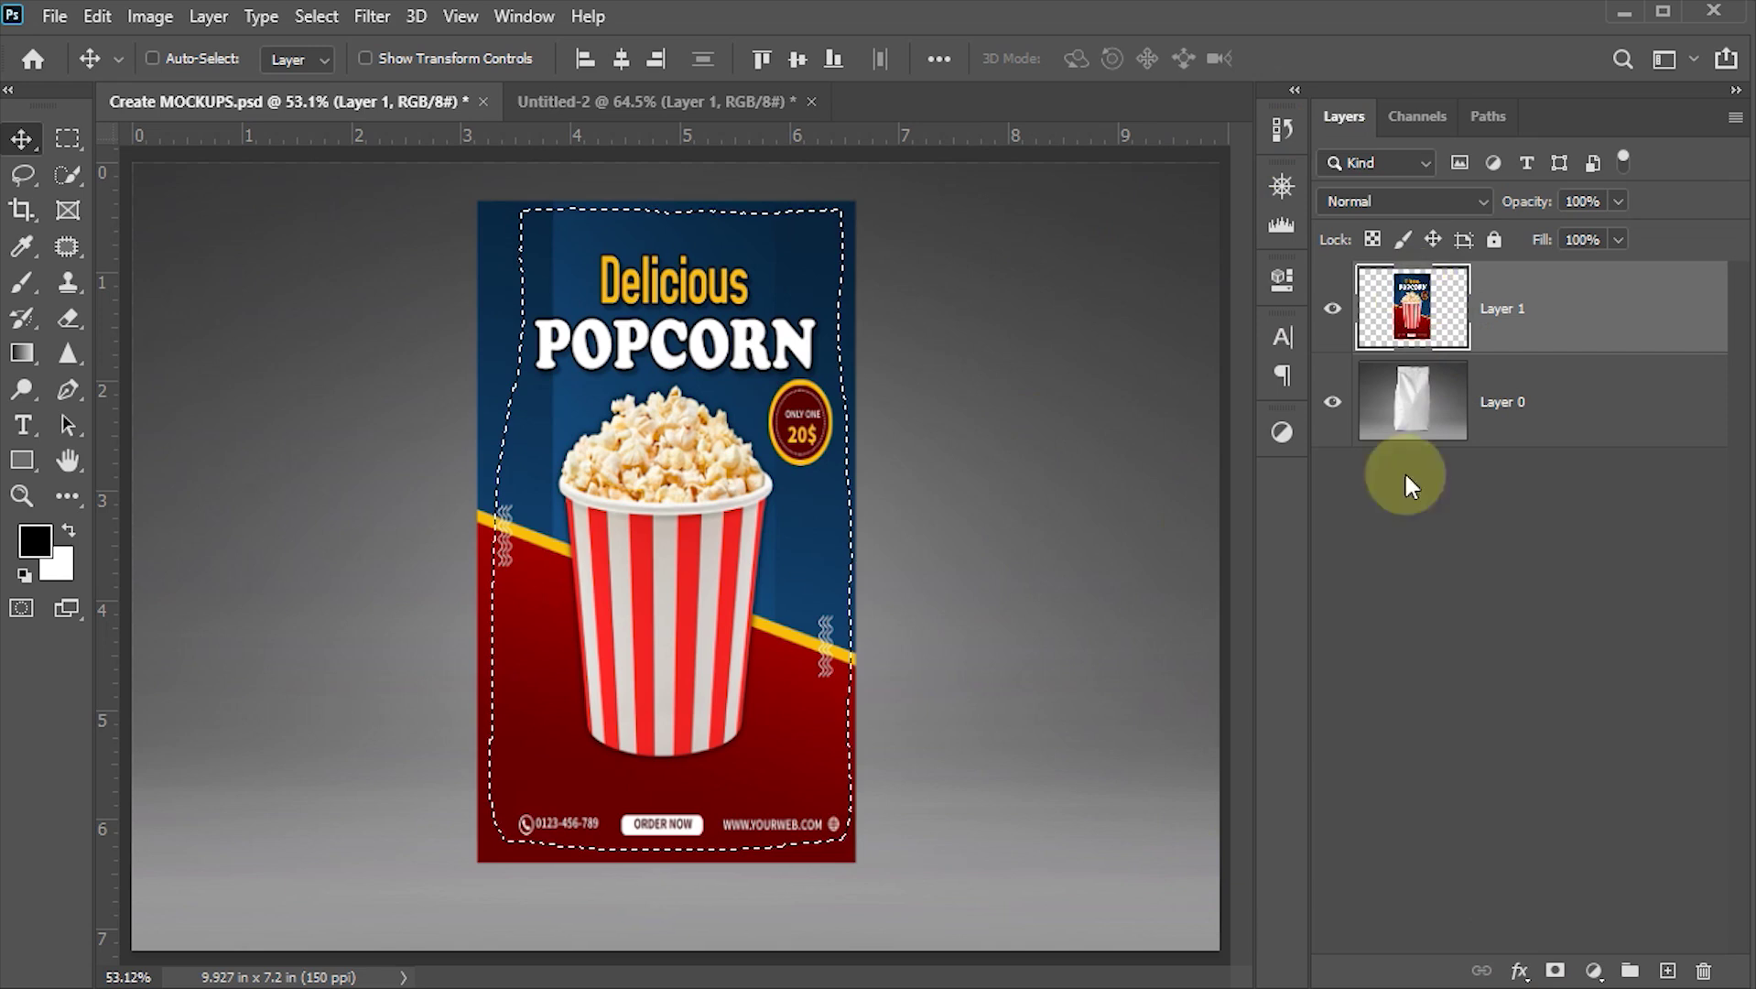
click(1554, 969)
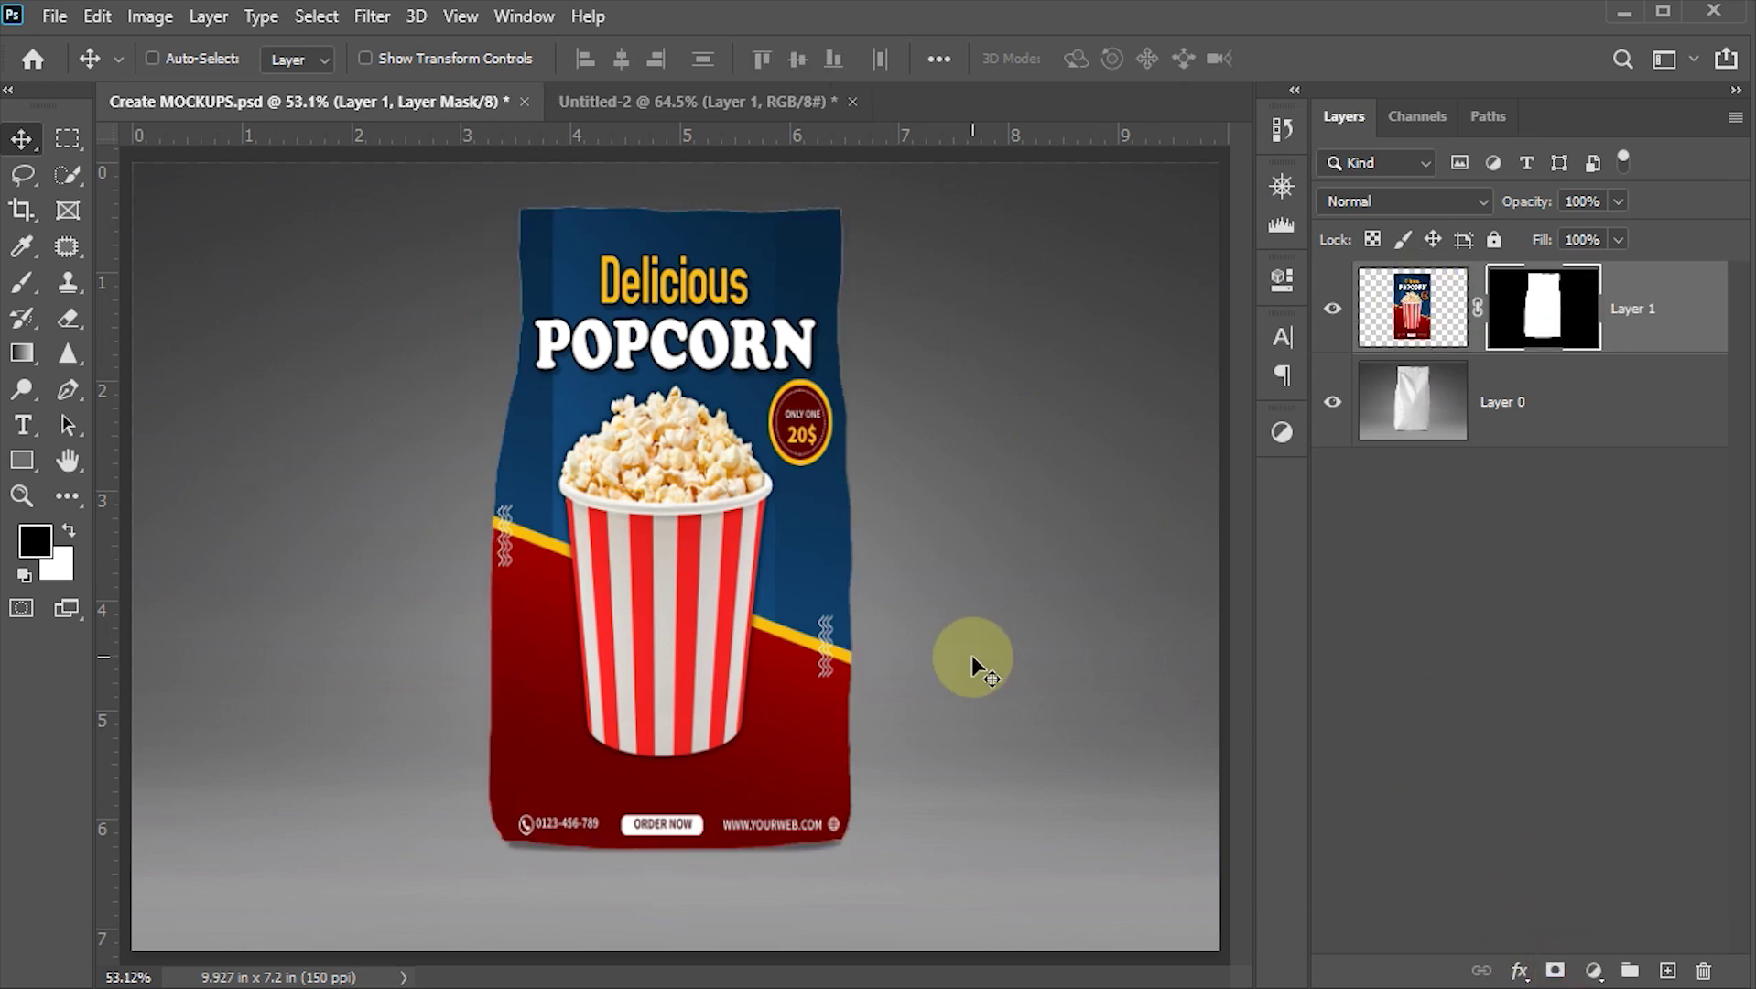
Step: Unlink the popcorn artwork from its layer mask and nudge only the artwork slightly to the right
click(1480, 316)
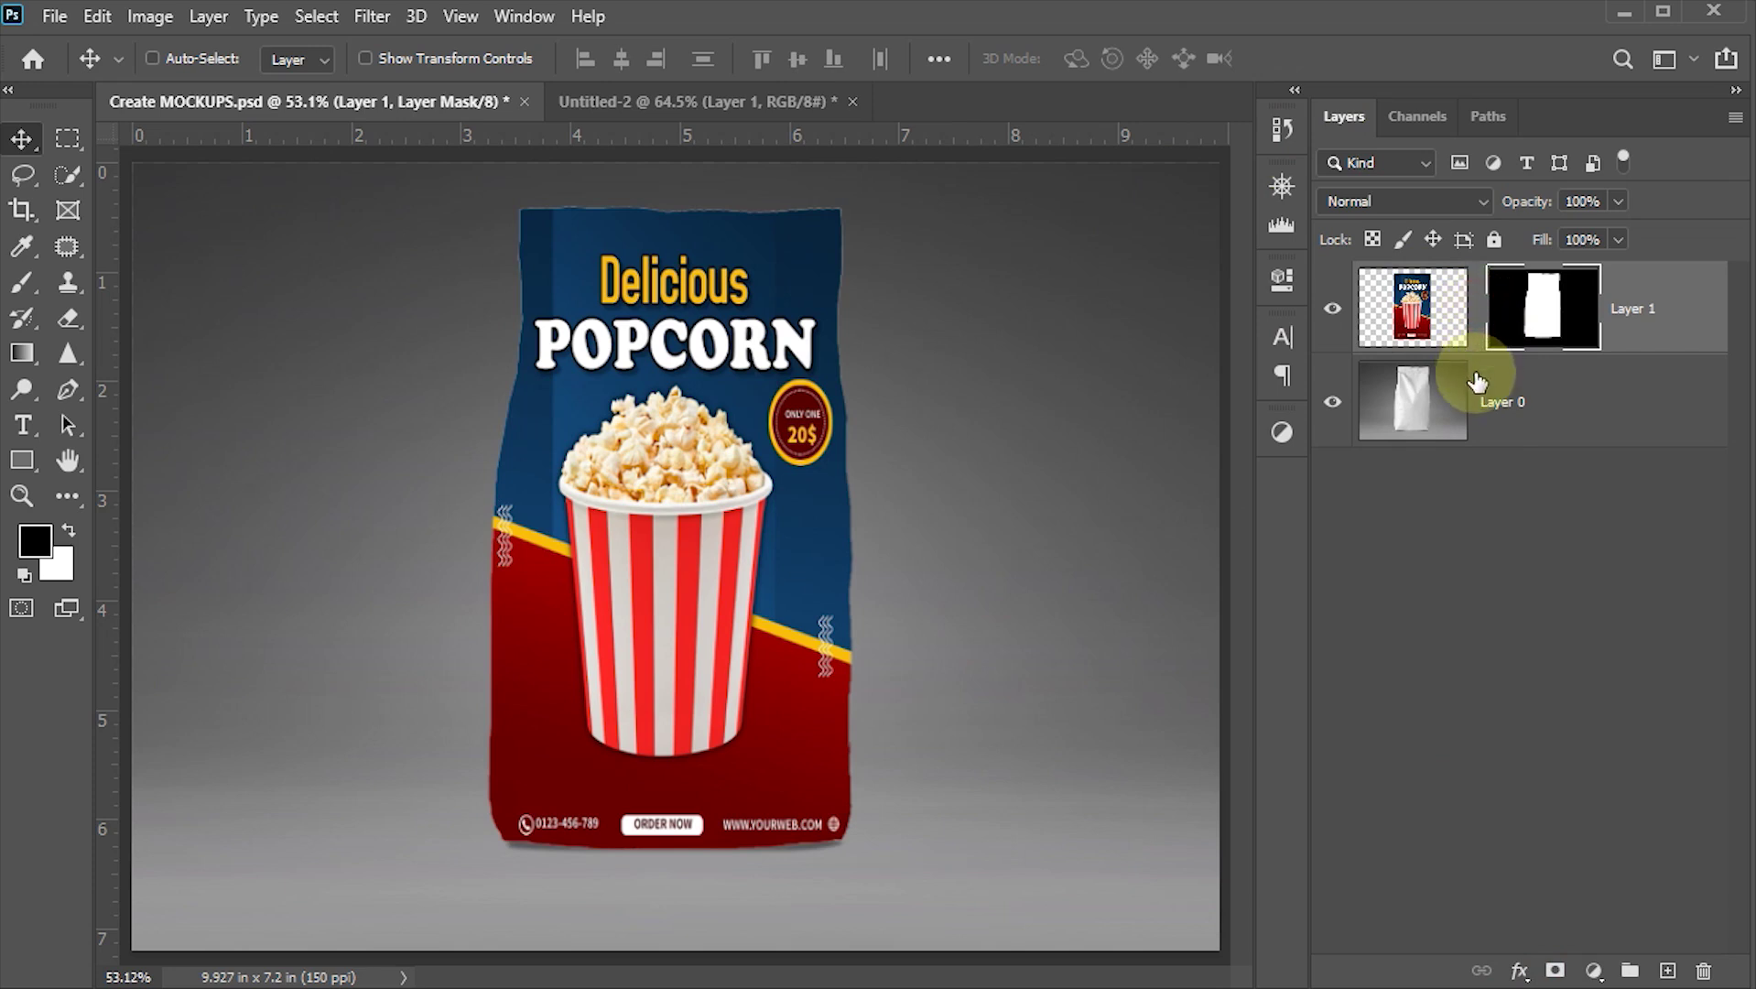
click(1430, 303)
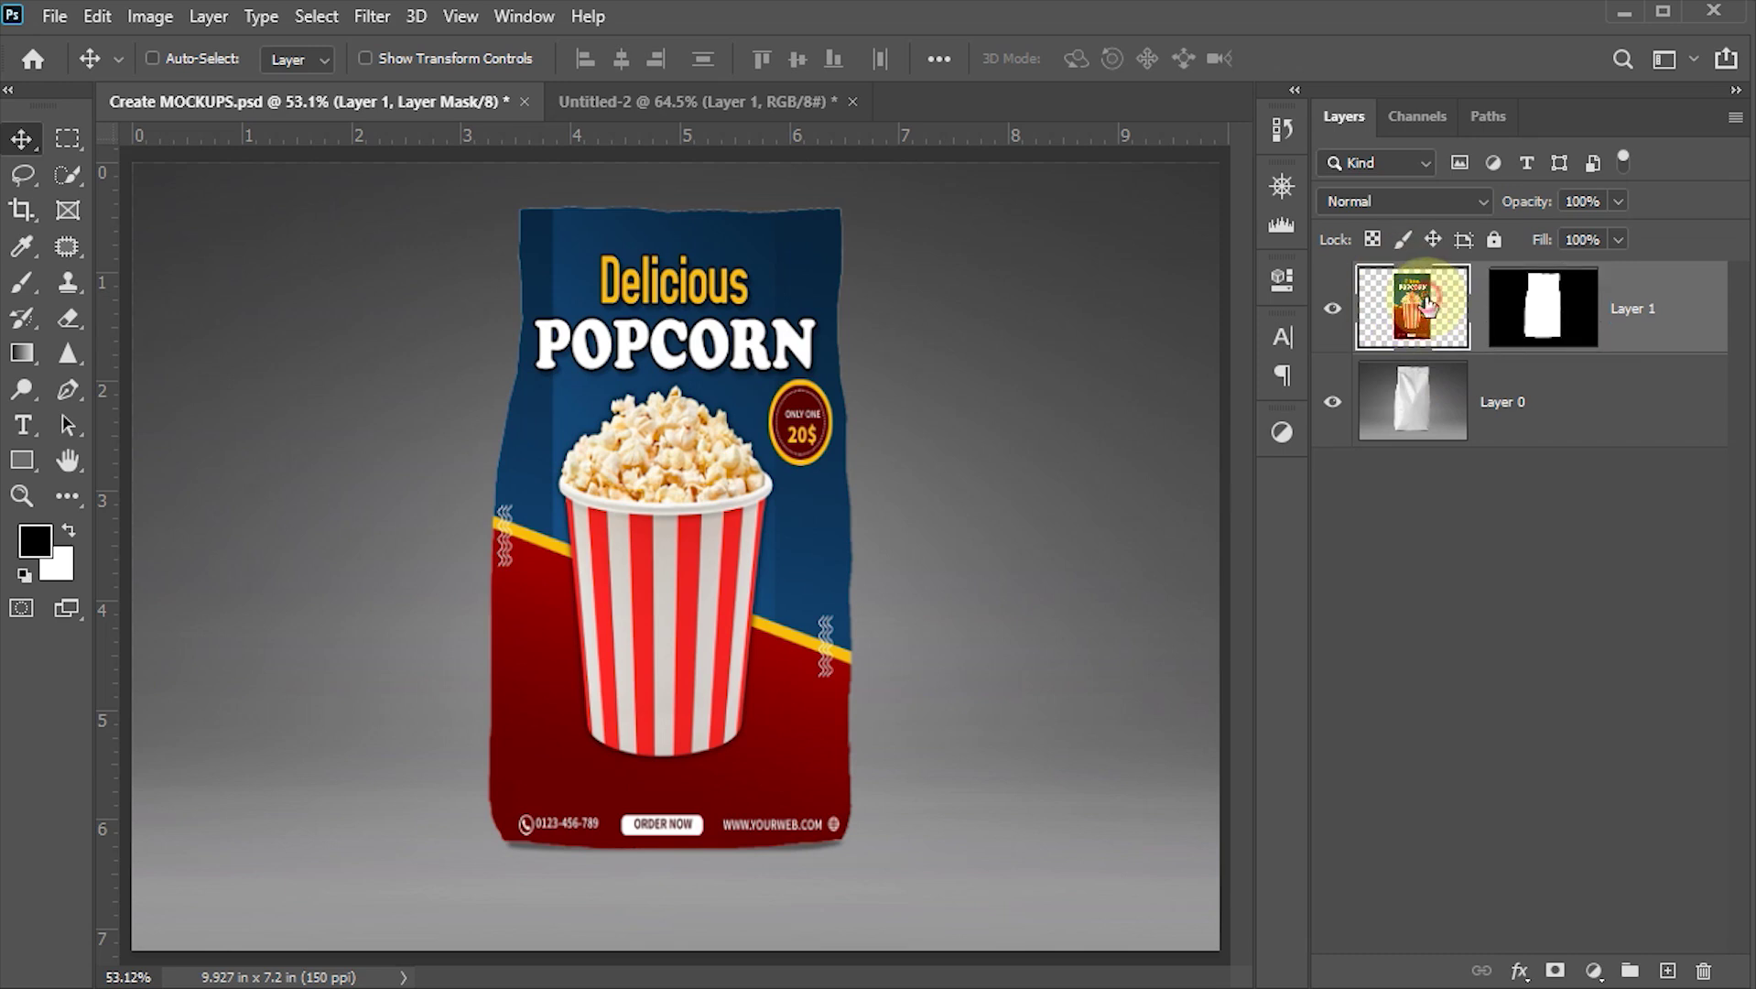
key(Right)
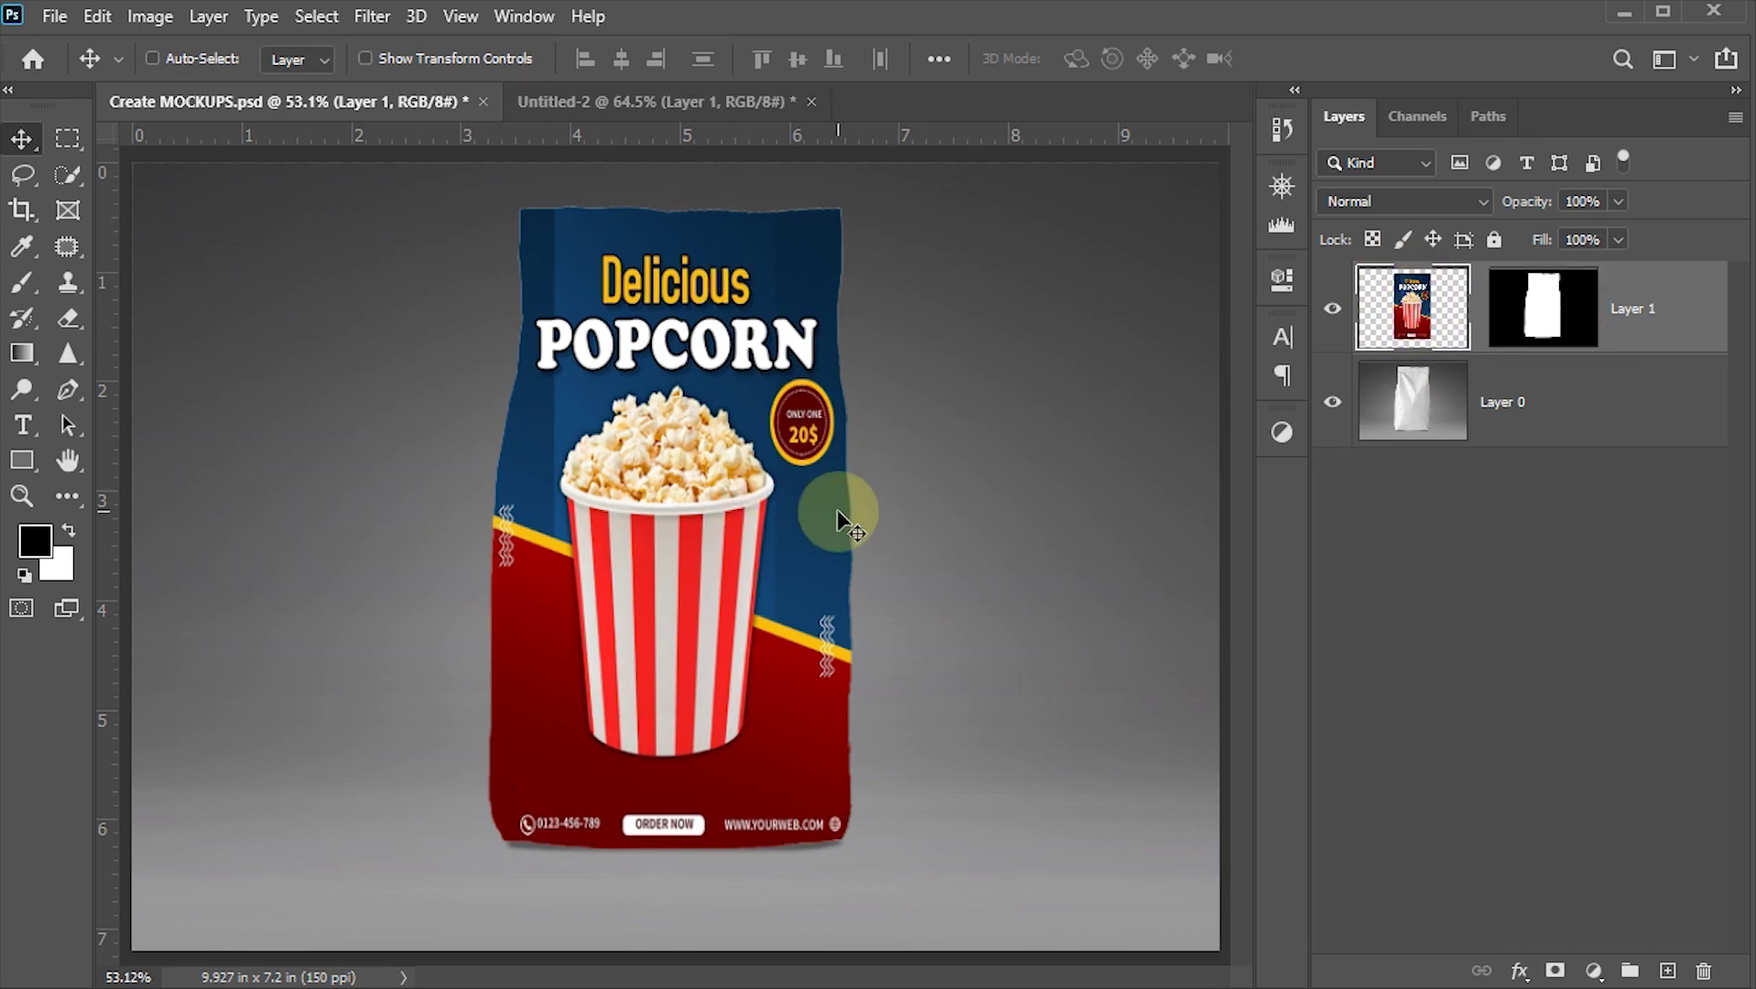
key(Left)
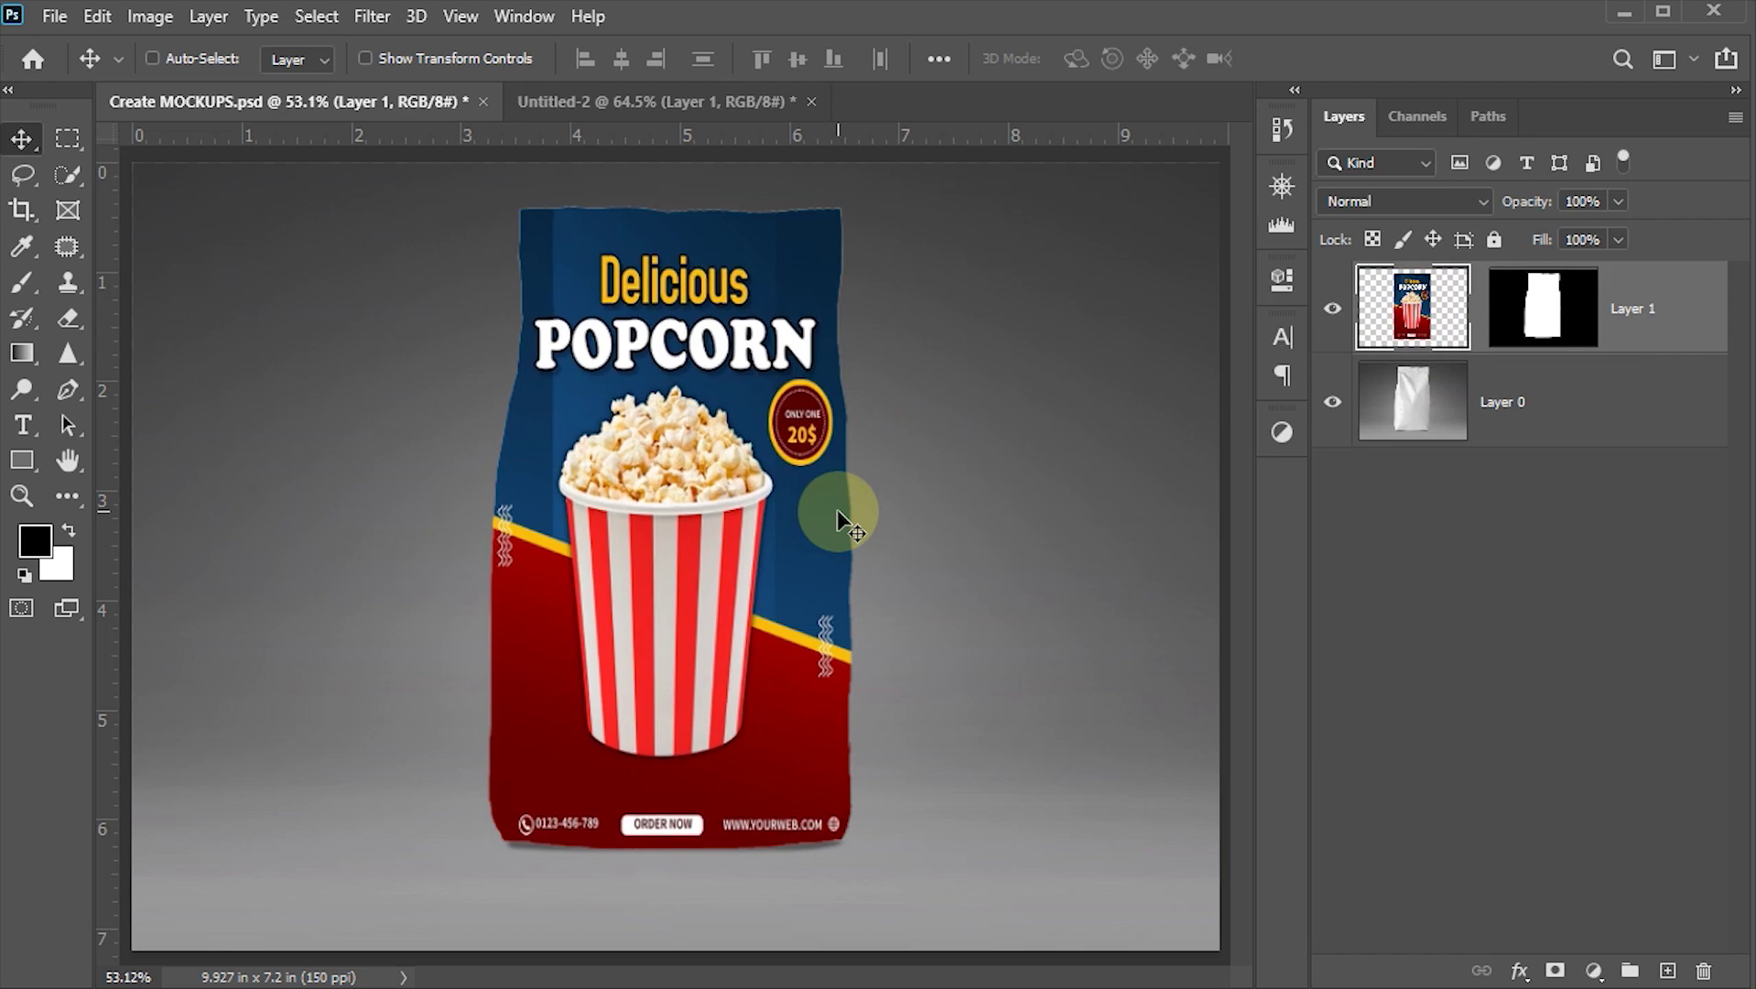
key(Right)
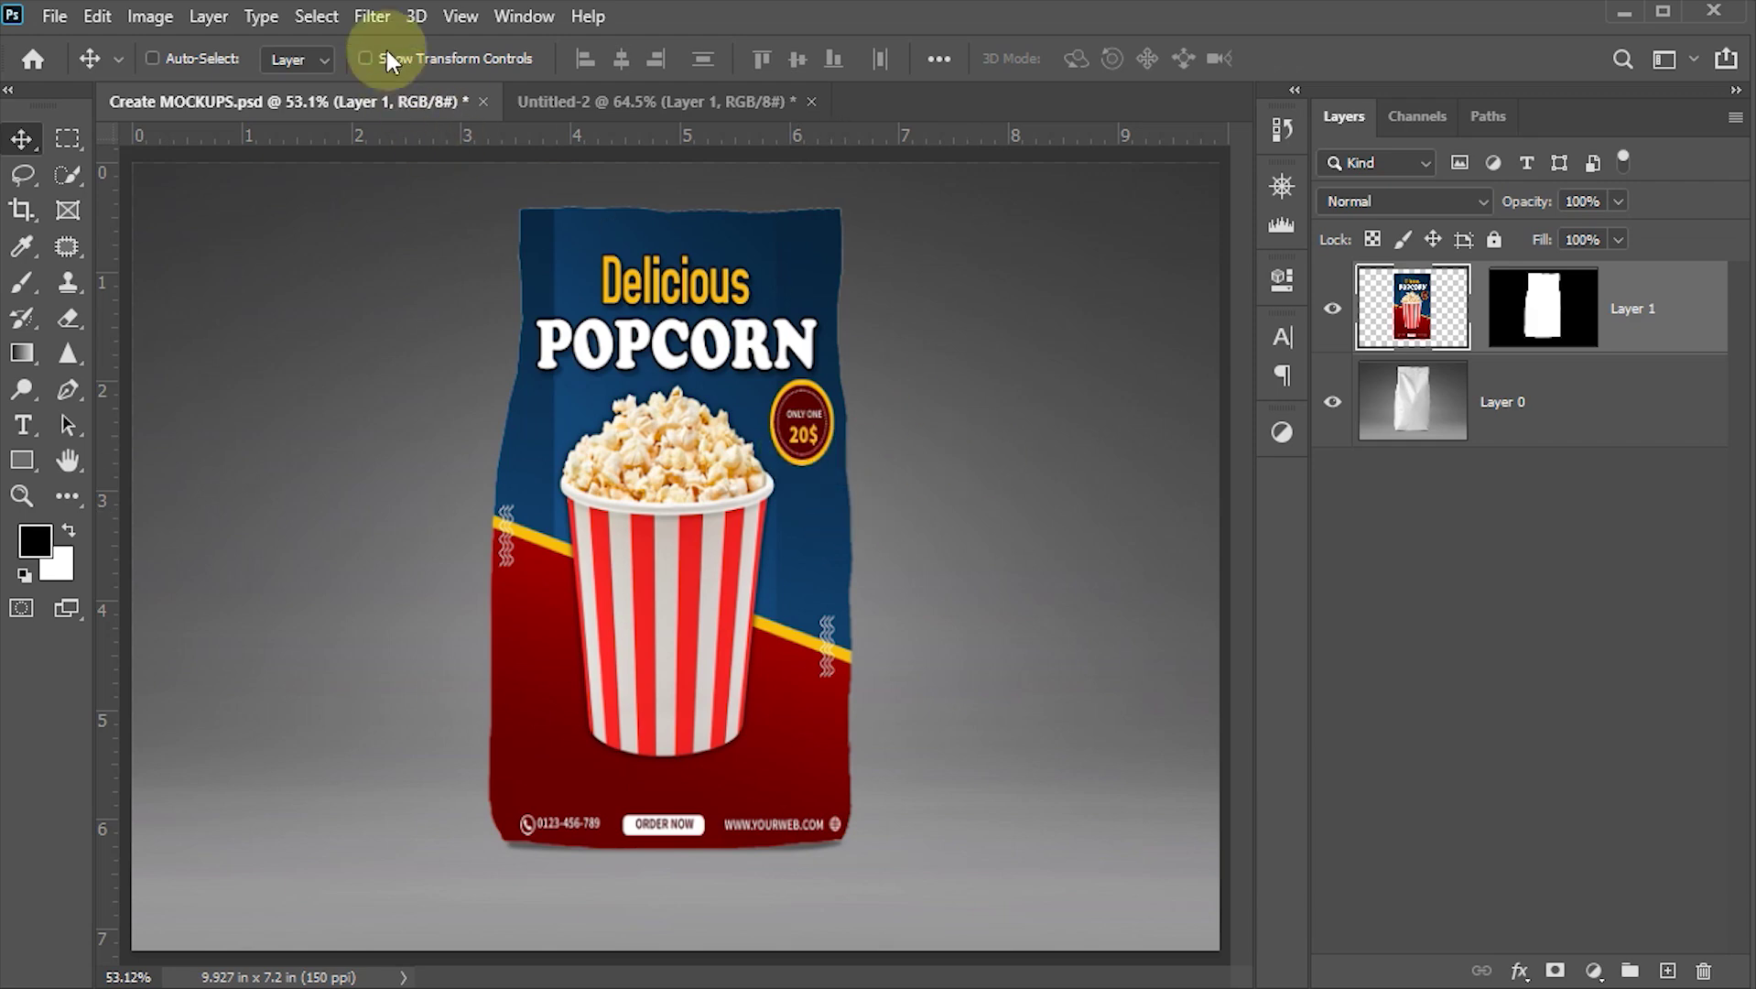
Step: Displace the popcorn artwork using displacement.psd with scales of 10, Stretch To Fit and Repeat Edge Pixels, and nudge it slightly right
click(371, 15)
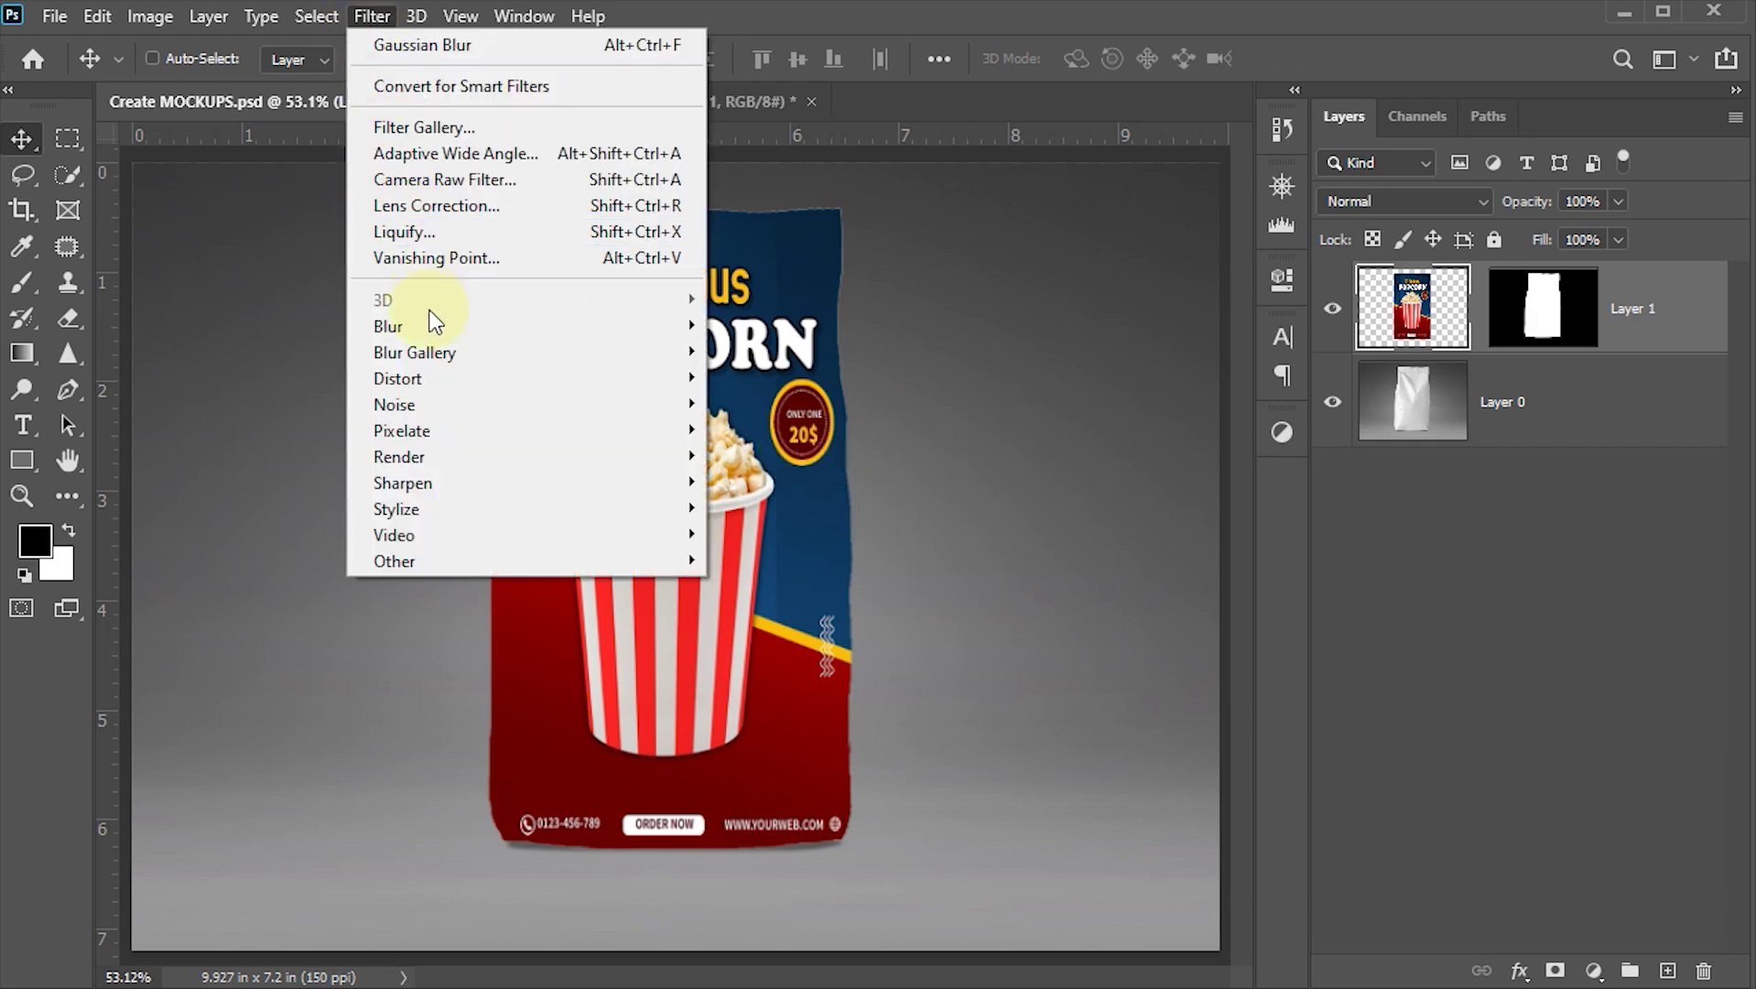
mouse_move(432, 372)
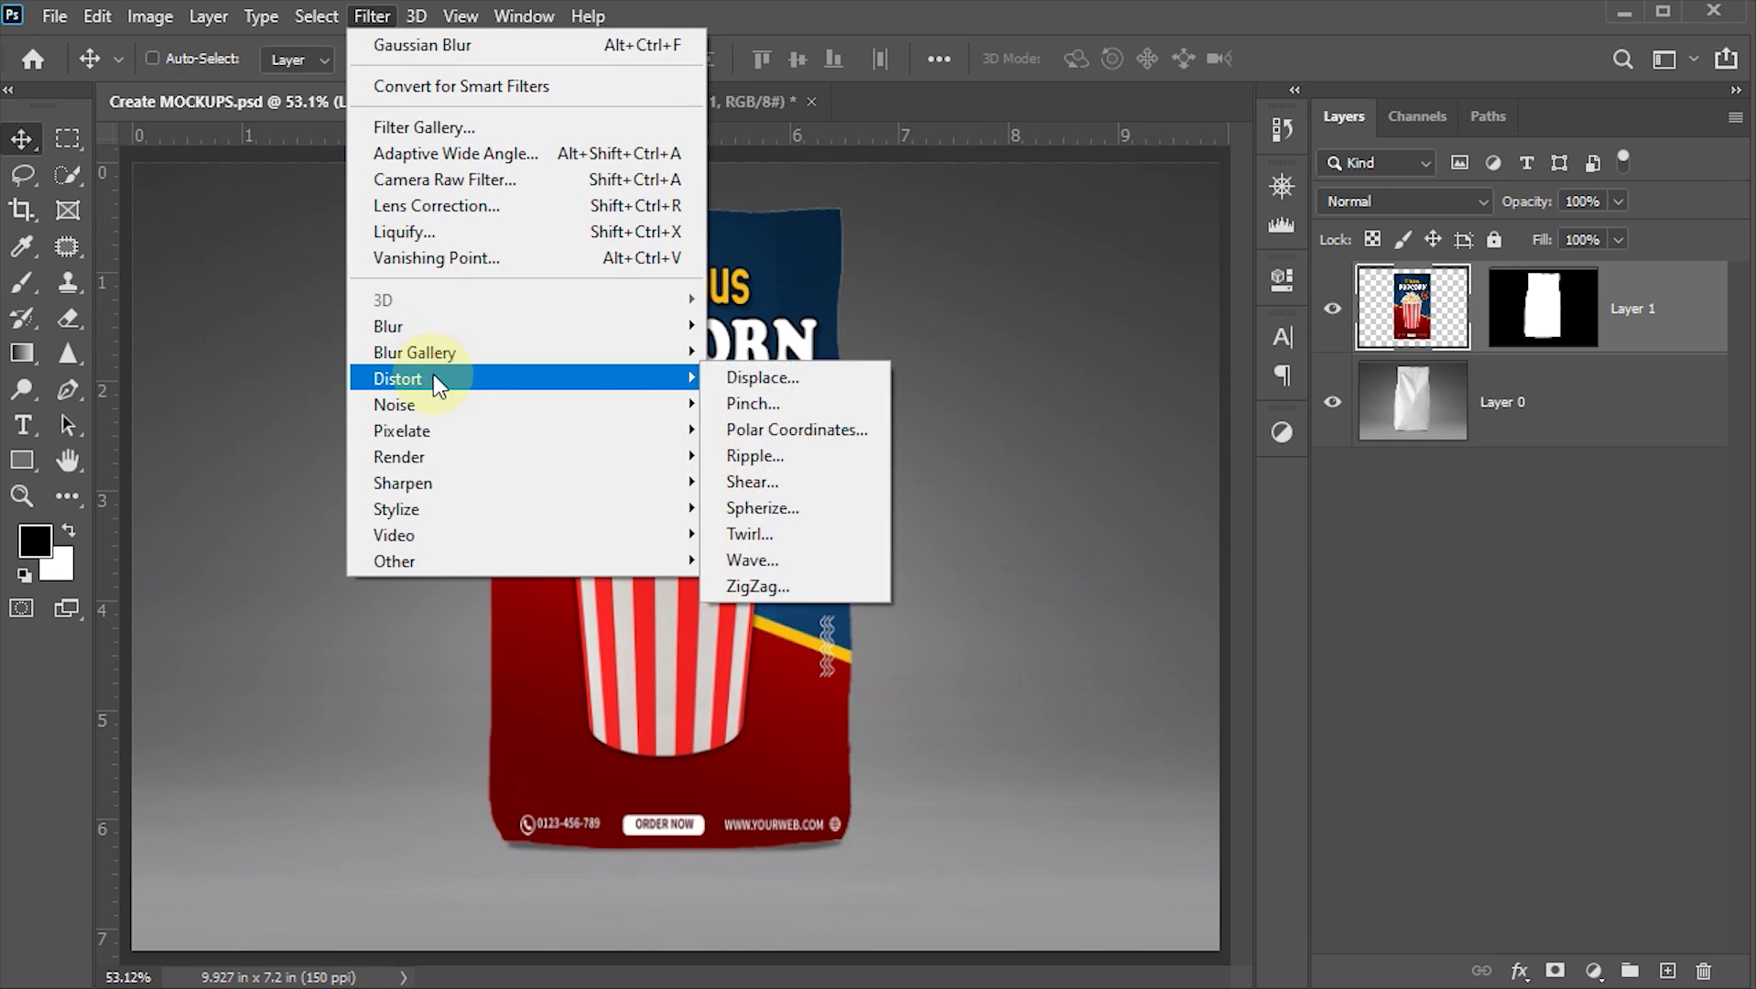
click(779, 379)
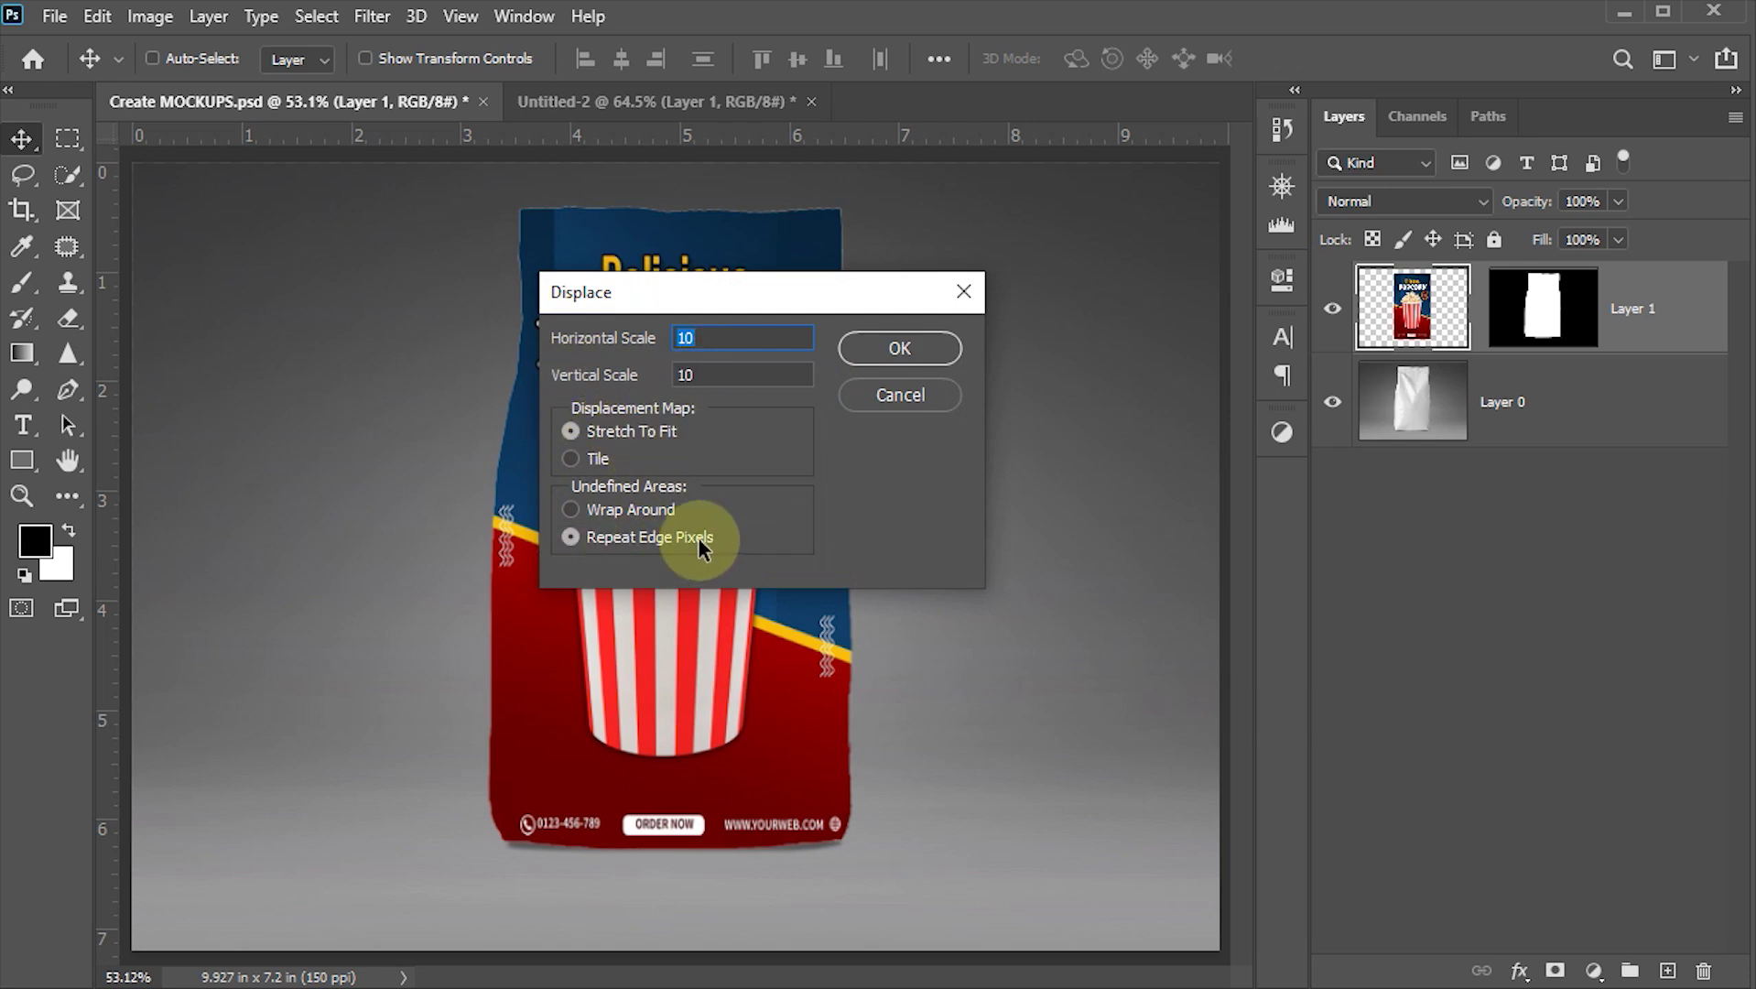
click(880, 348)
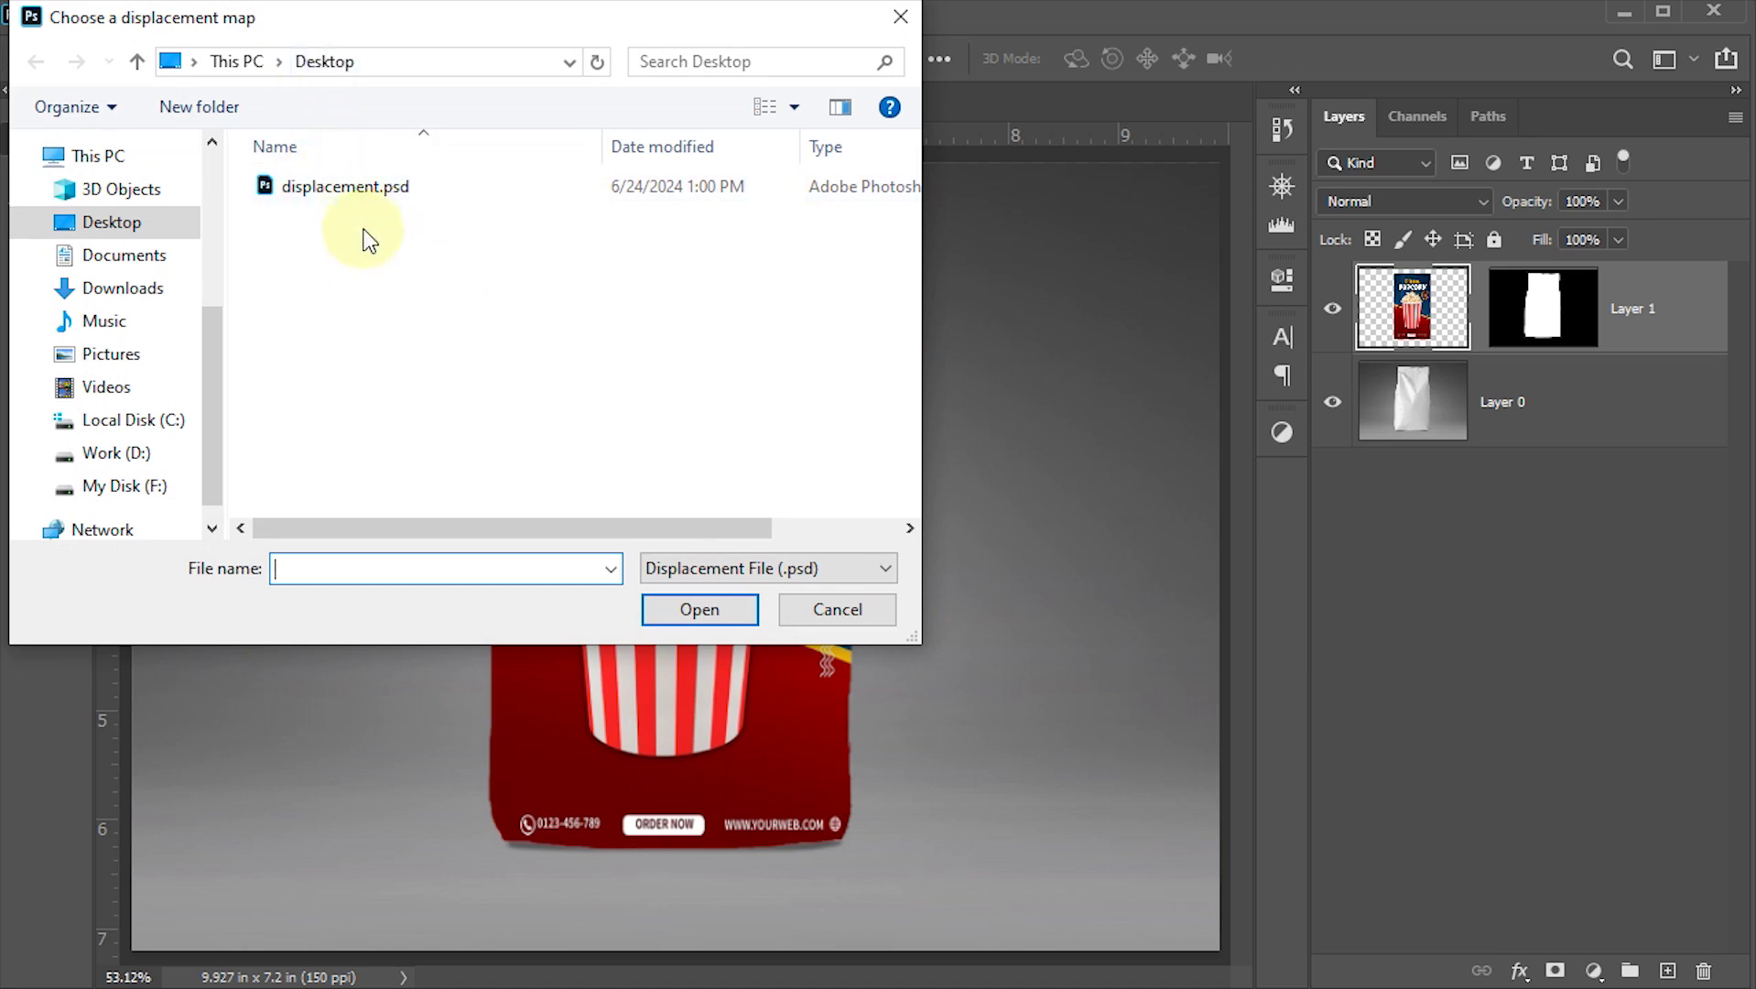
click(346, 186)
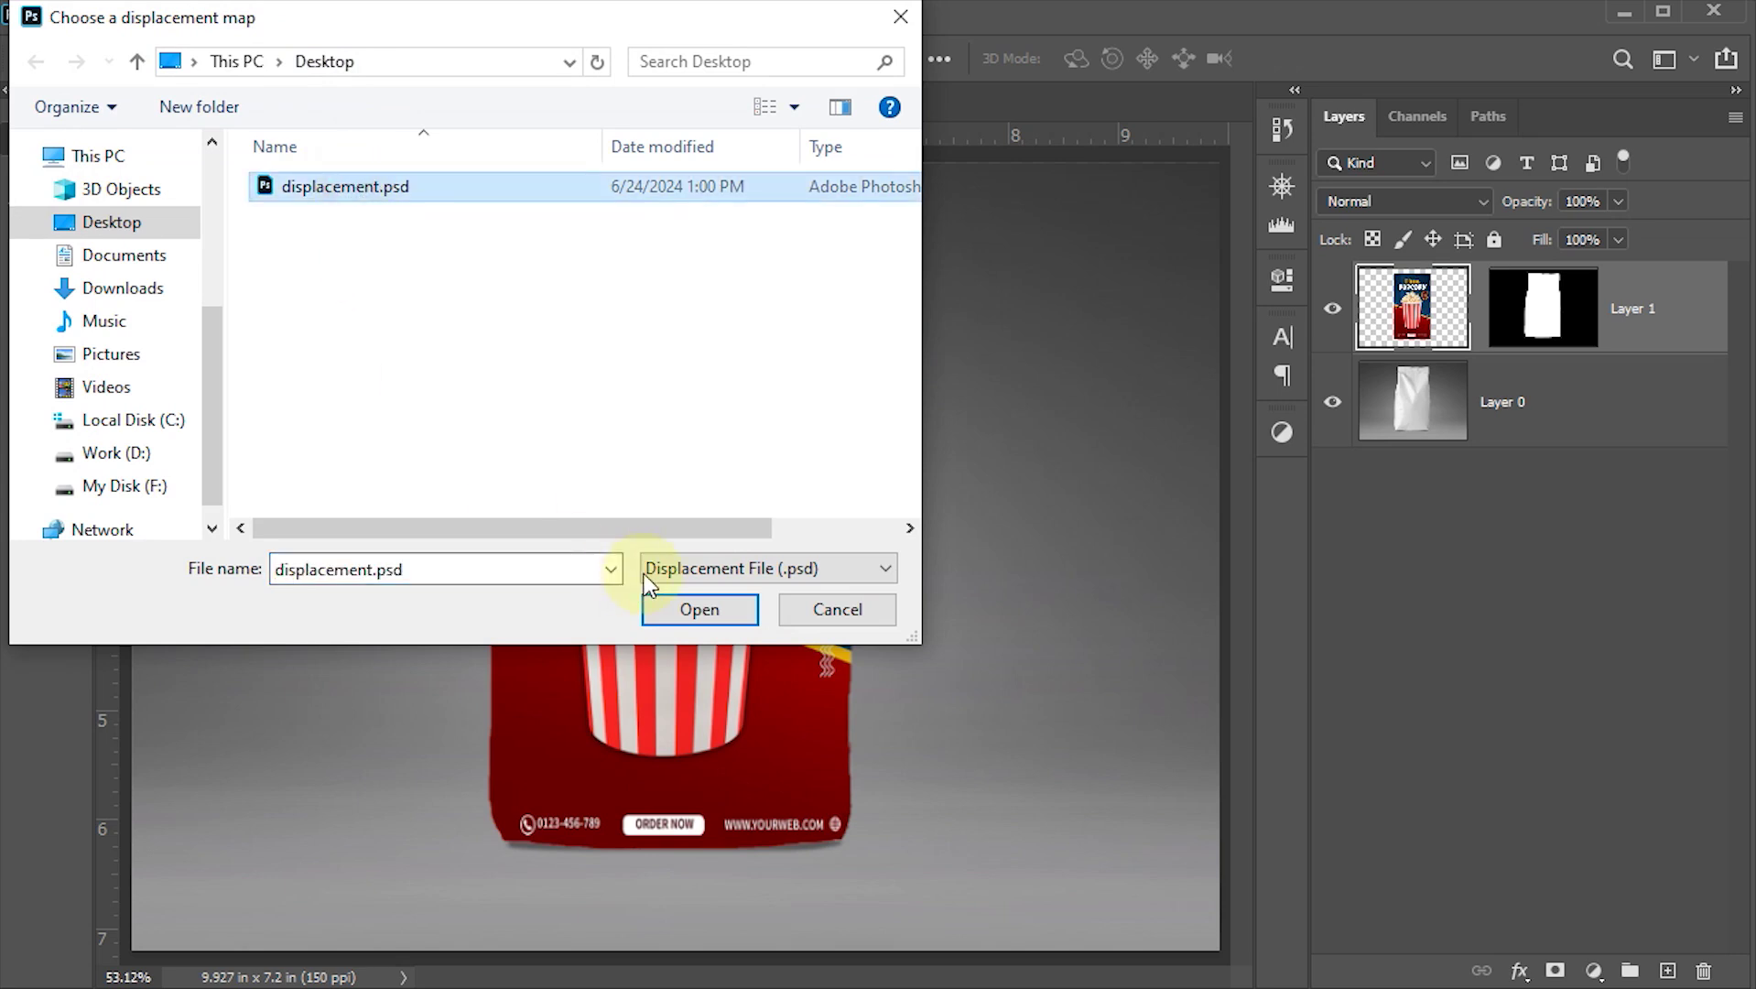
click(700, 610)
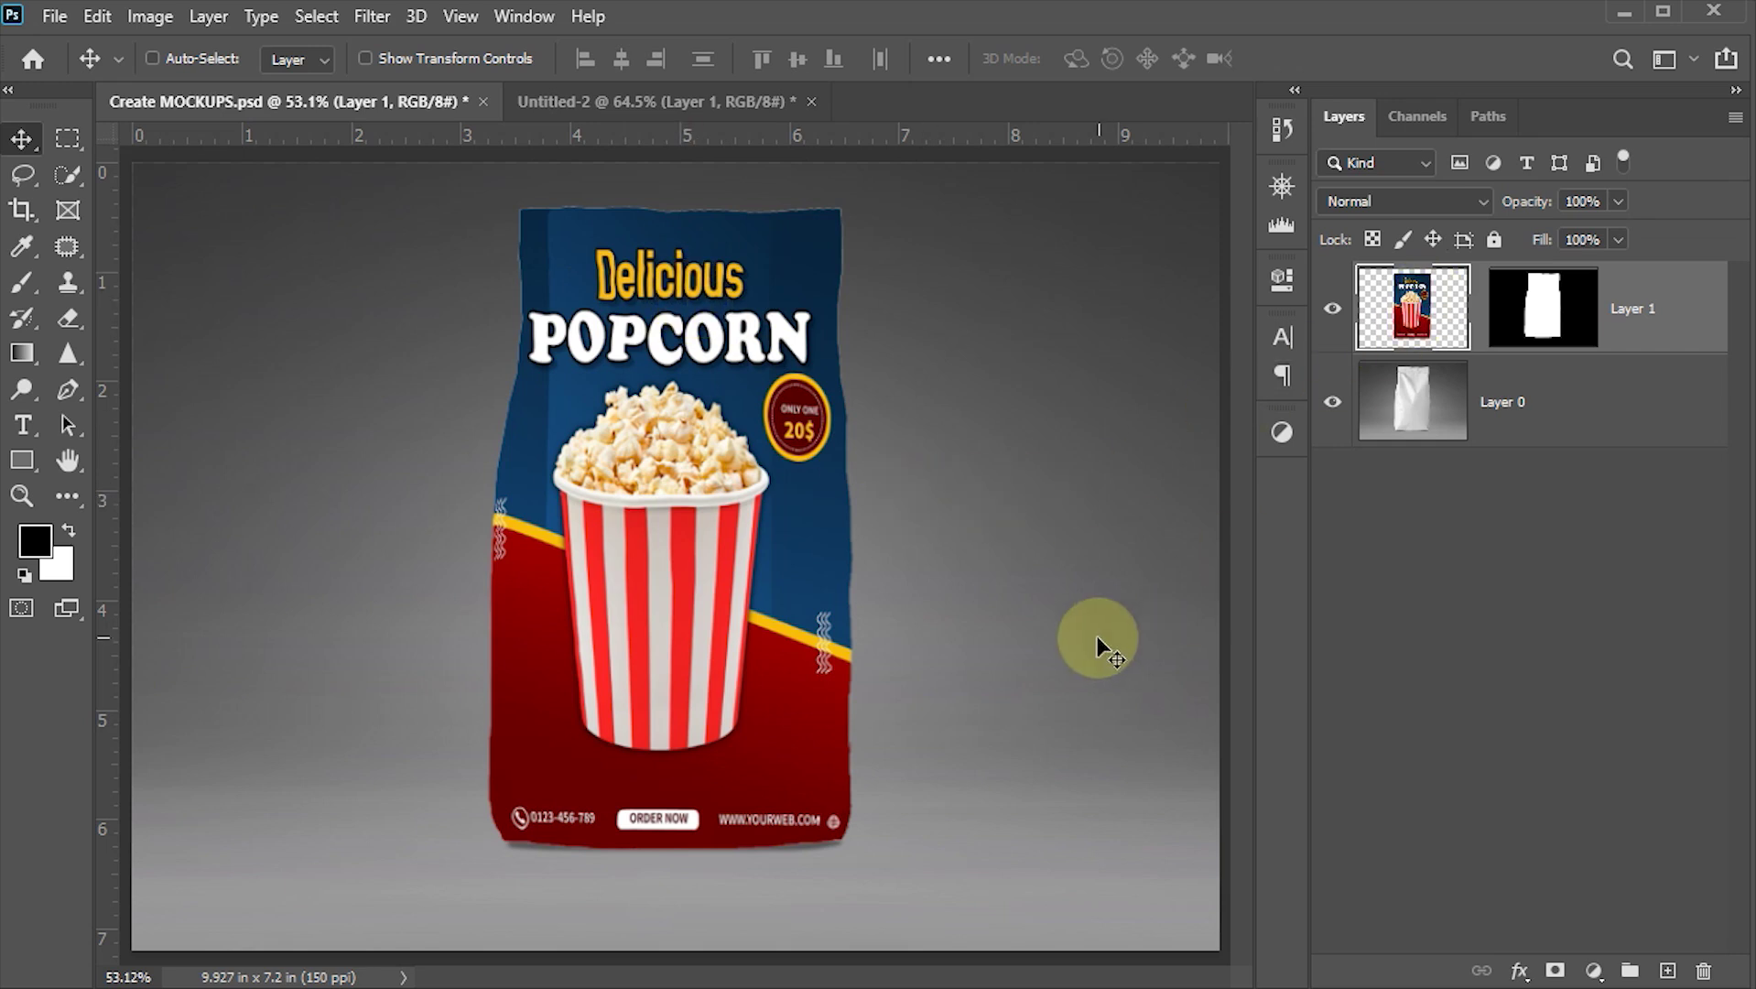
key(Right)
key(Right)
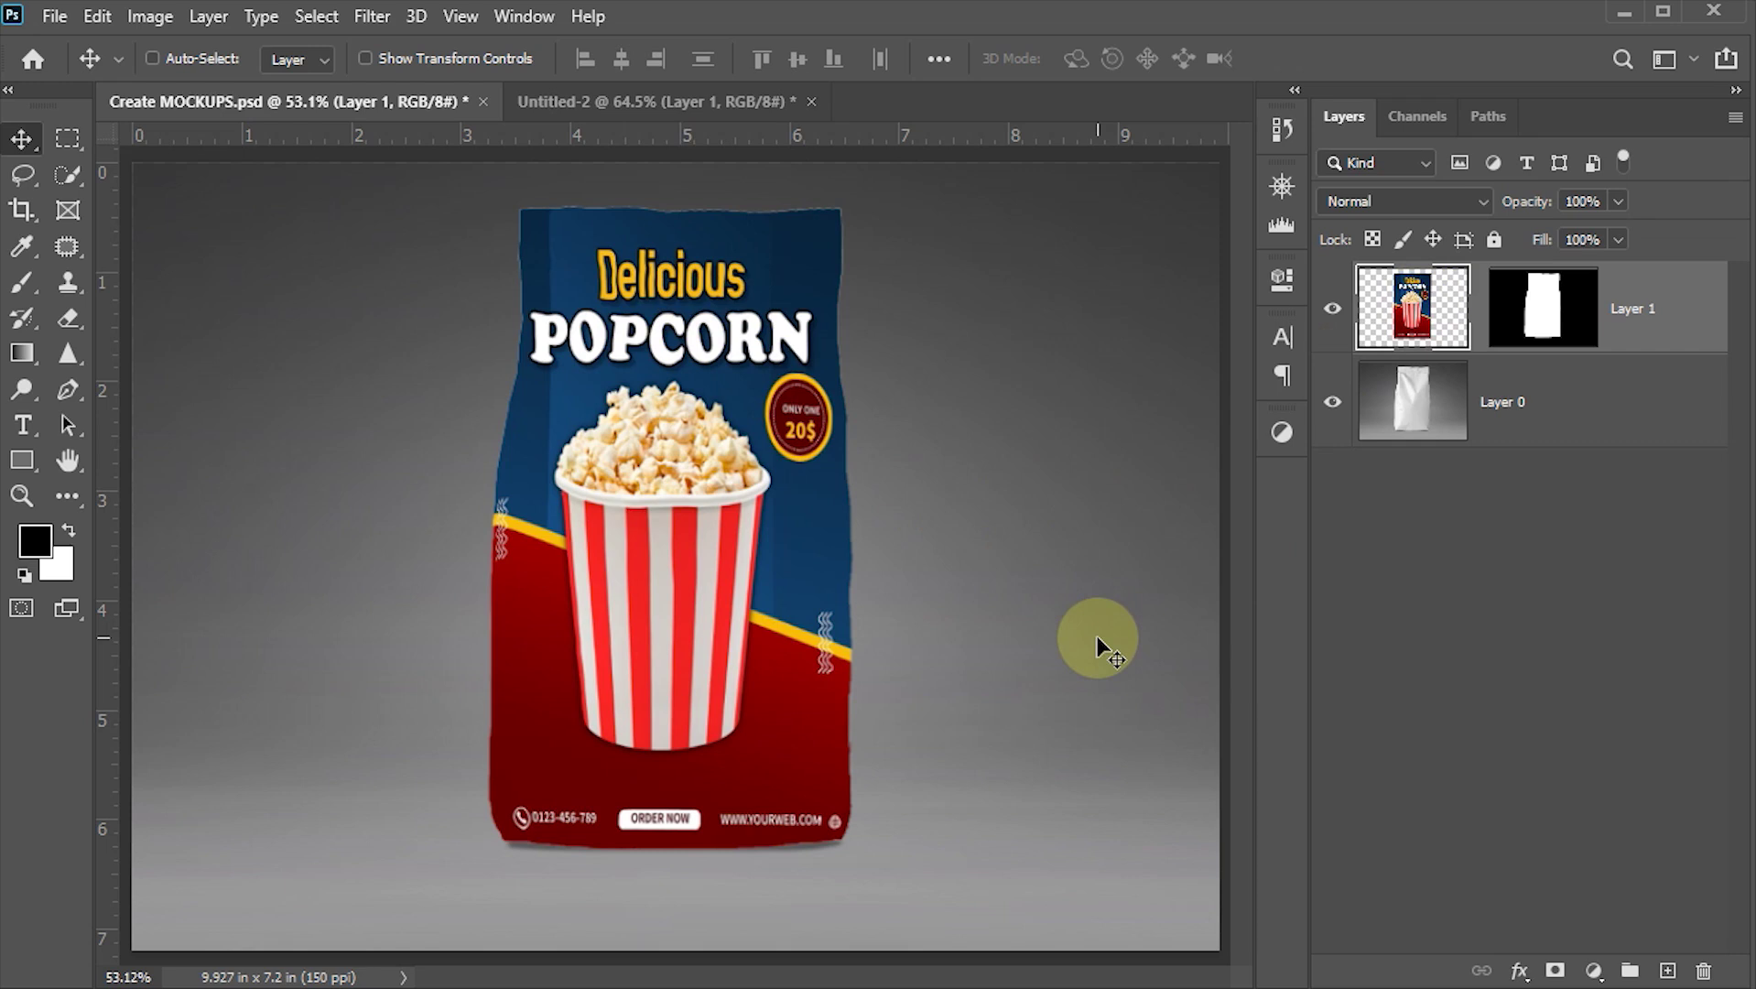
Step: Set the popcorn layer's blend mode to Color Burn and convert the masked layer to a smart object
key(Left)
key(Right)
click(1484, 204)
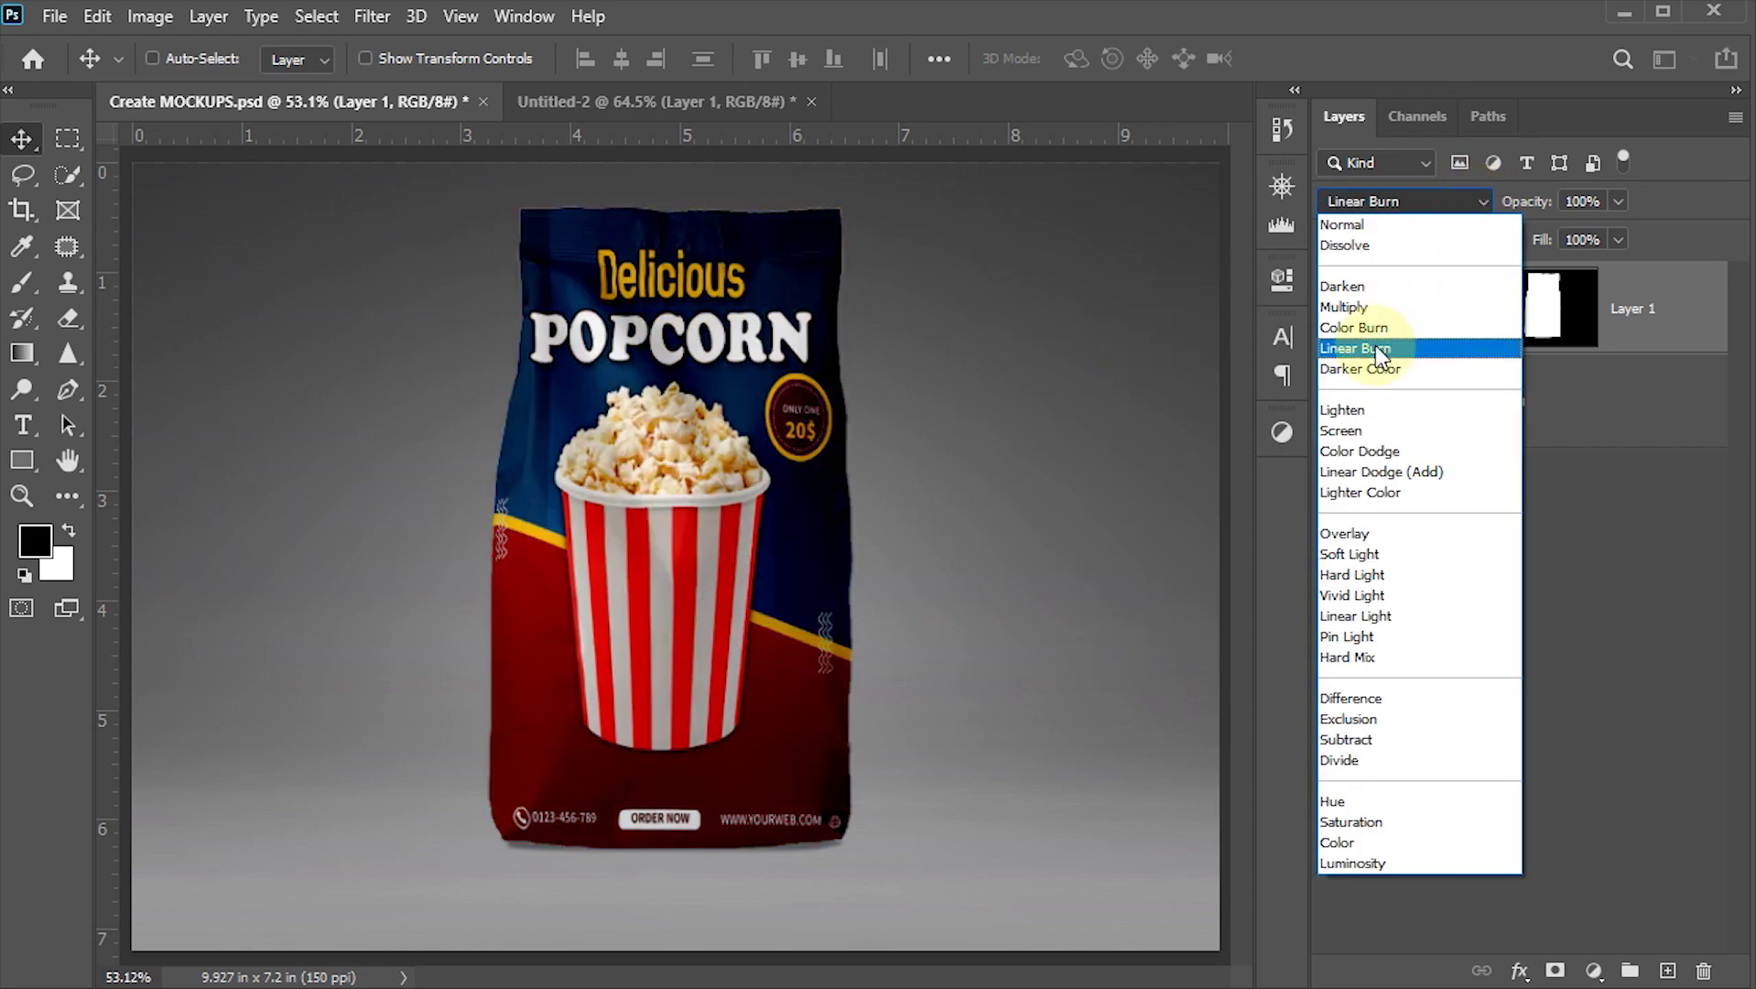
click(1366, 326)
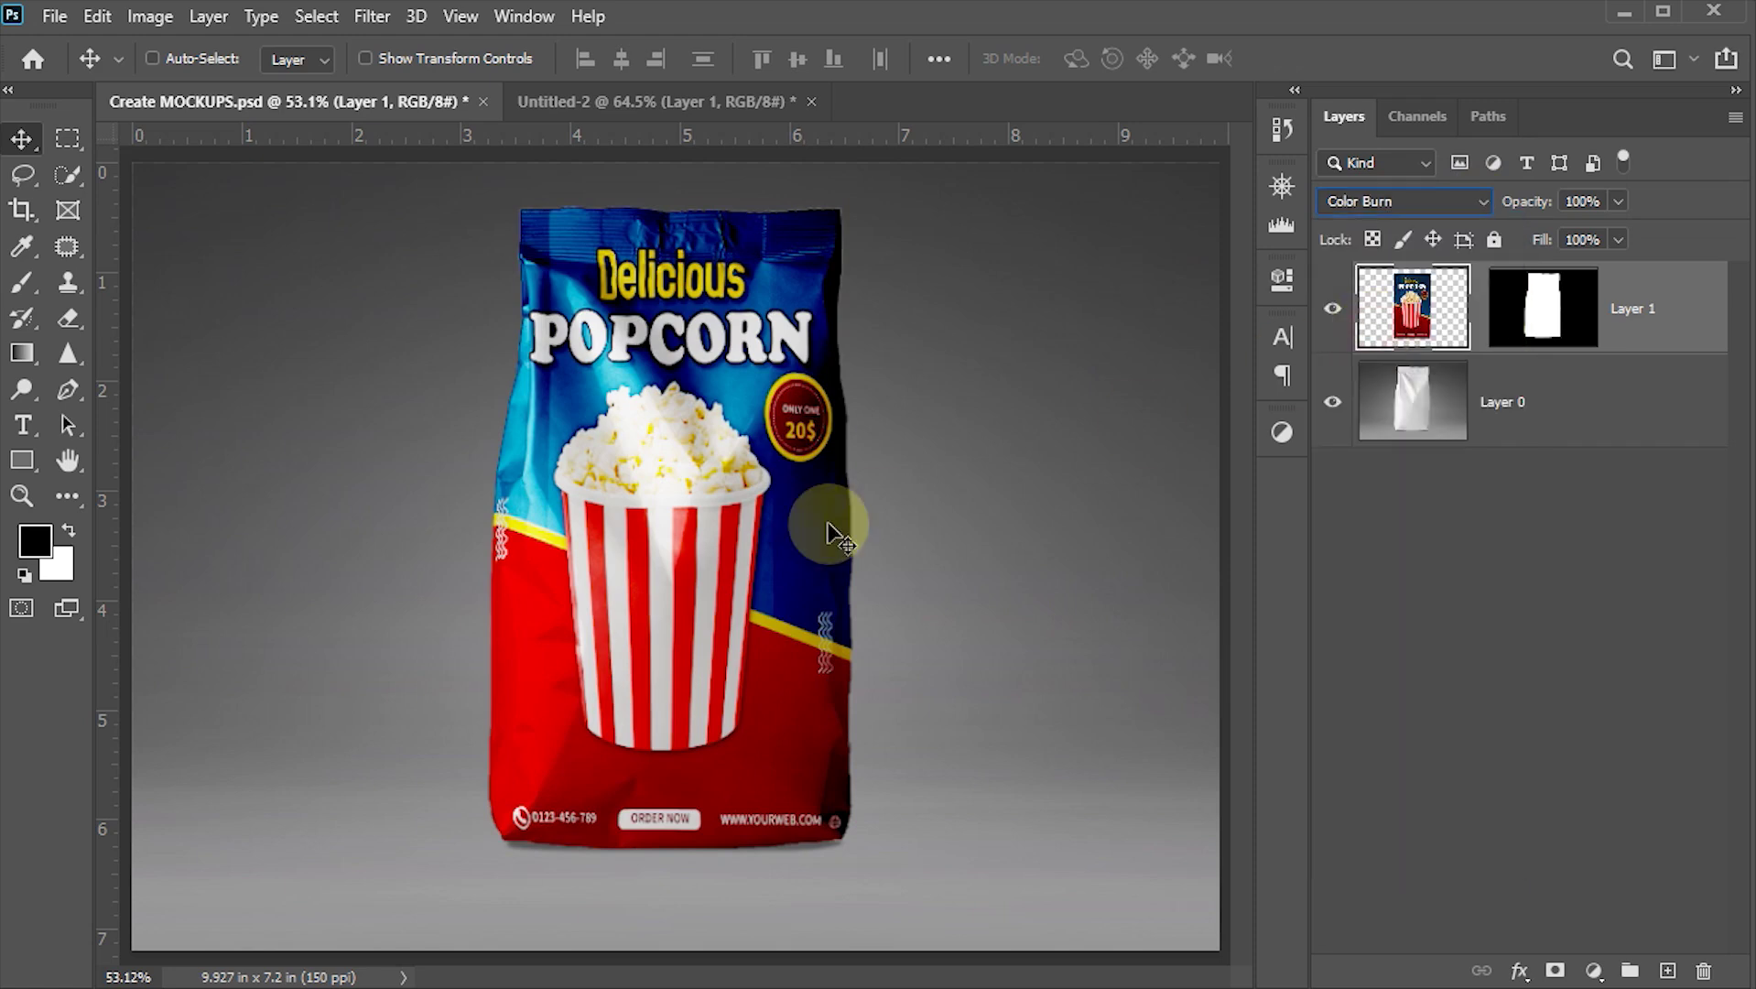
right_click(1672, 346)
click(1381, 342)
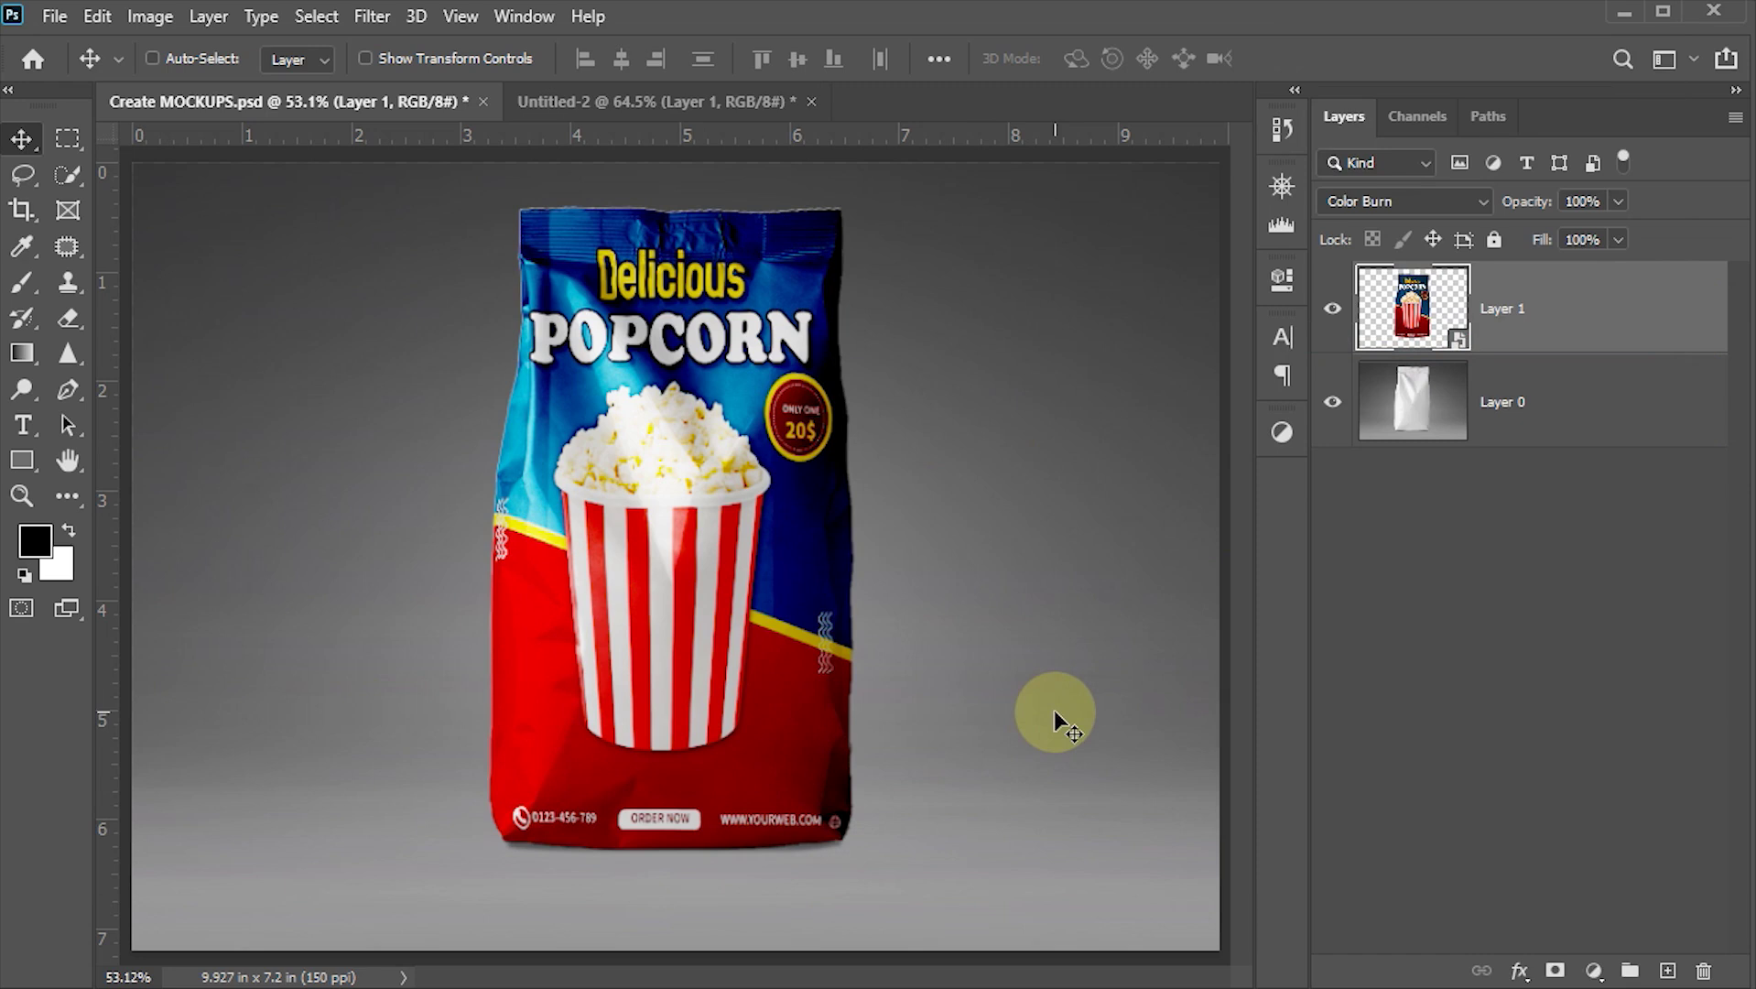
Step: Duplicate the popcorn smart object and flip the copy vertically
key(ctrl)
key(ctrl+j)
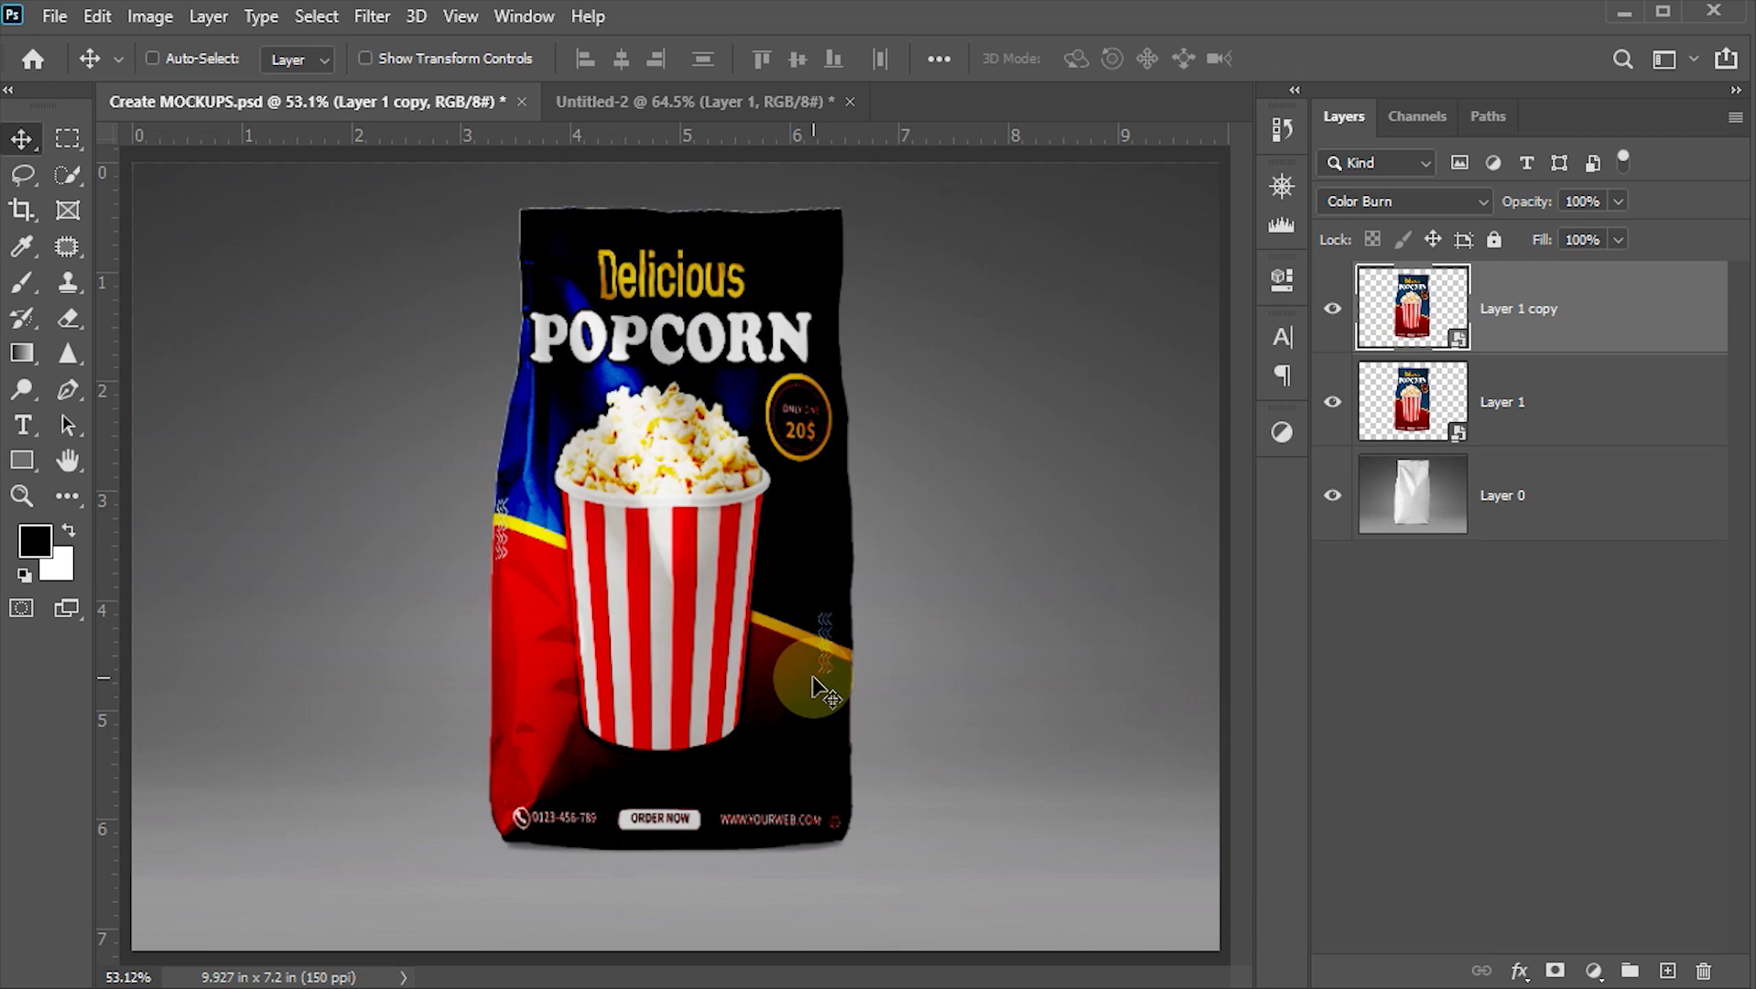
key(ctrl+t)
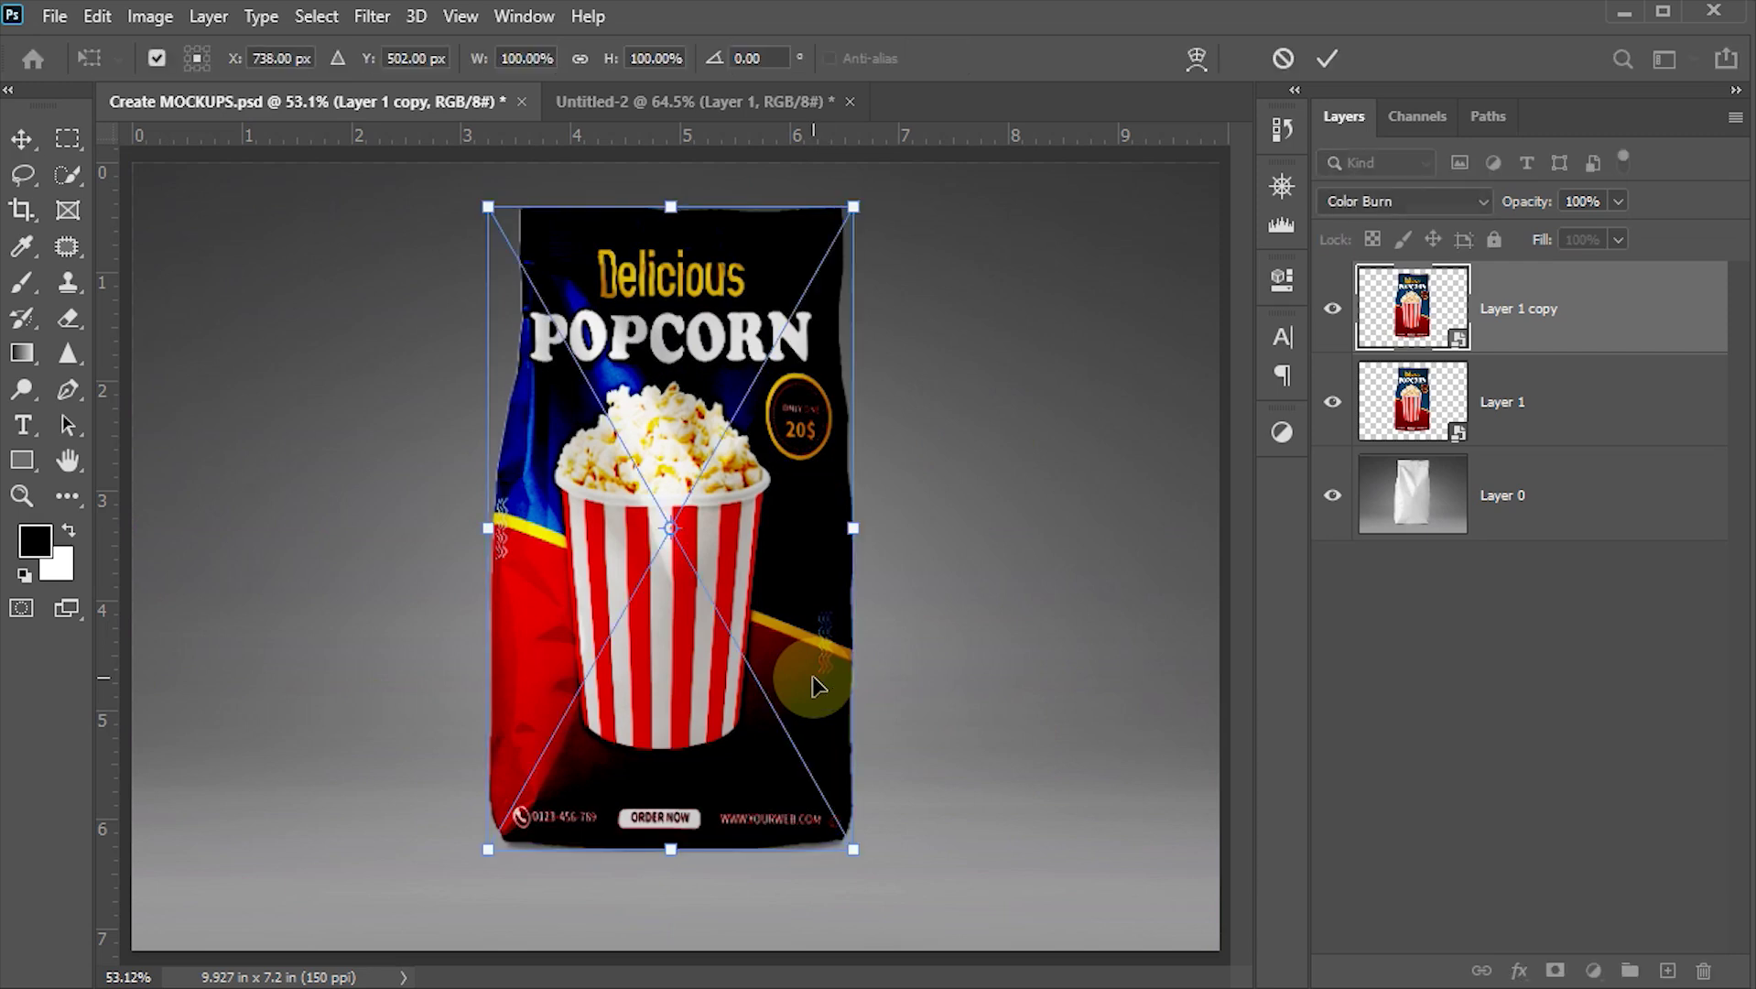
right_click(747, 522)
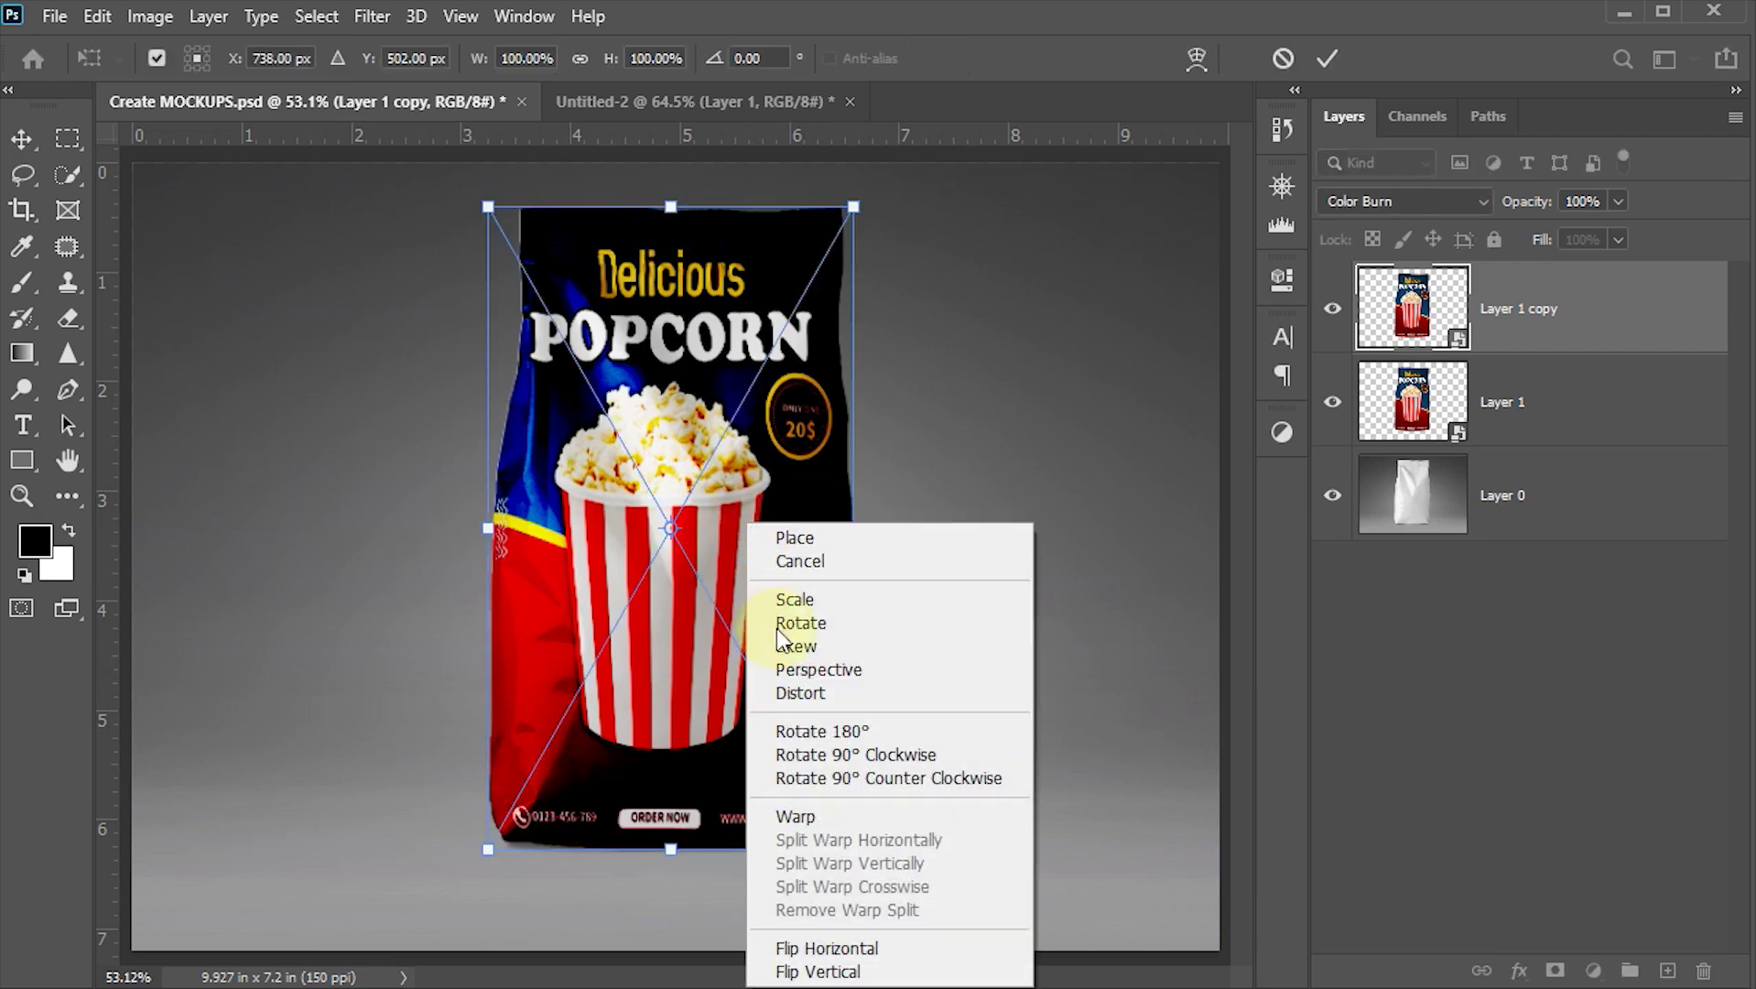
click(816, 974)
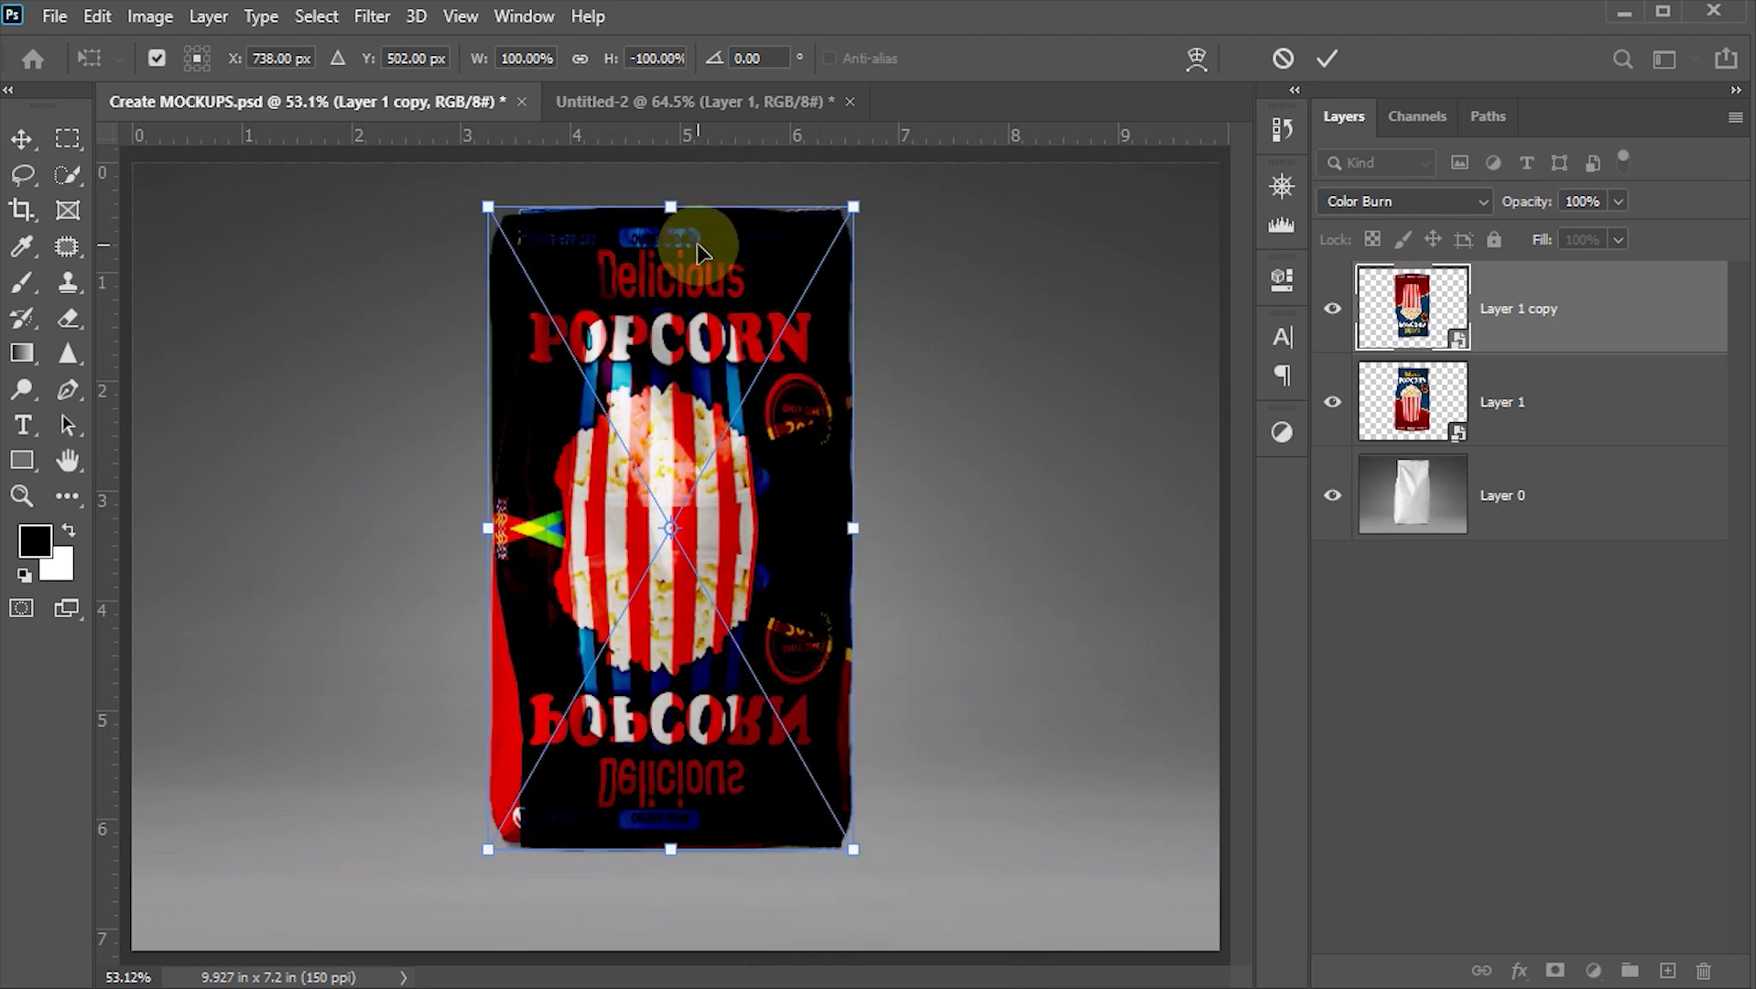
Step: Move the flipped popcorn copy straight down so its edge meets the pouch's base as a reflection, and commit the transform
drag(700, 284, 683, 885)
key(shift+Up)
key(shift+Up)
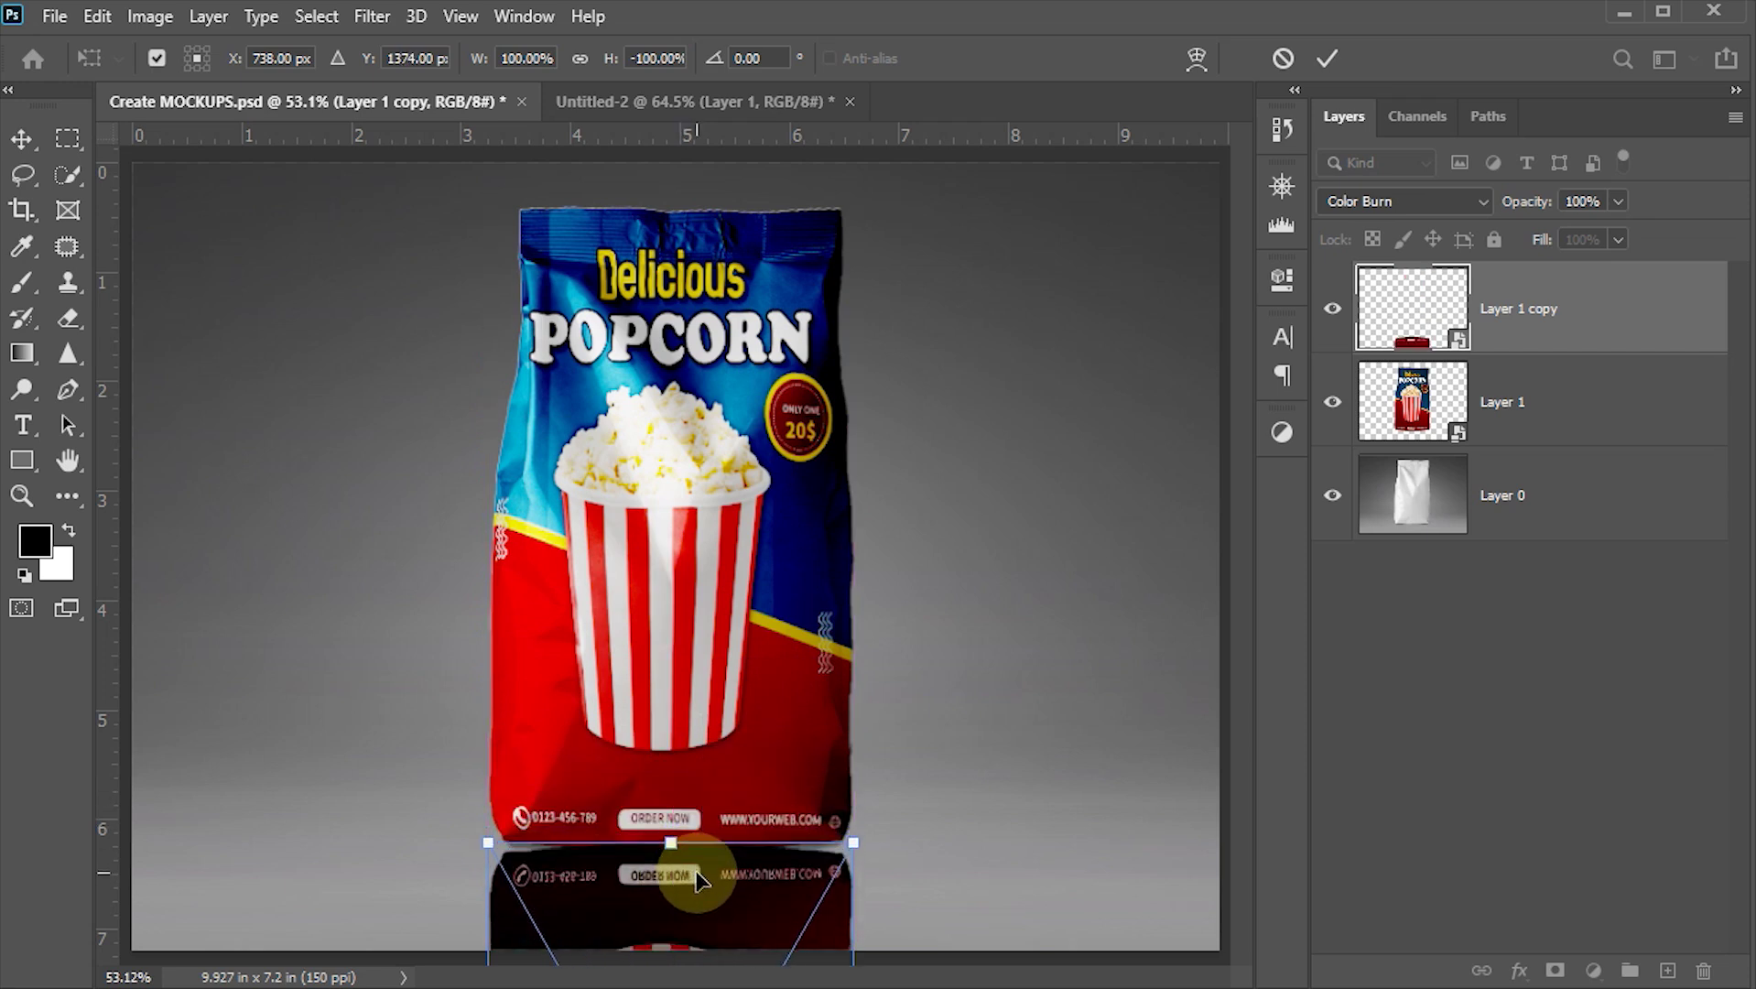
key(shift+Up)
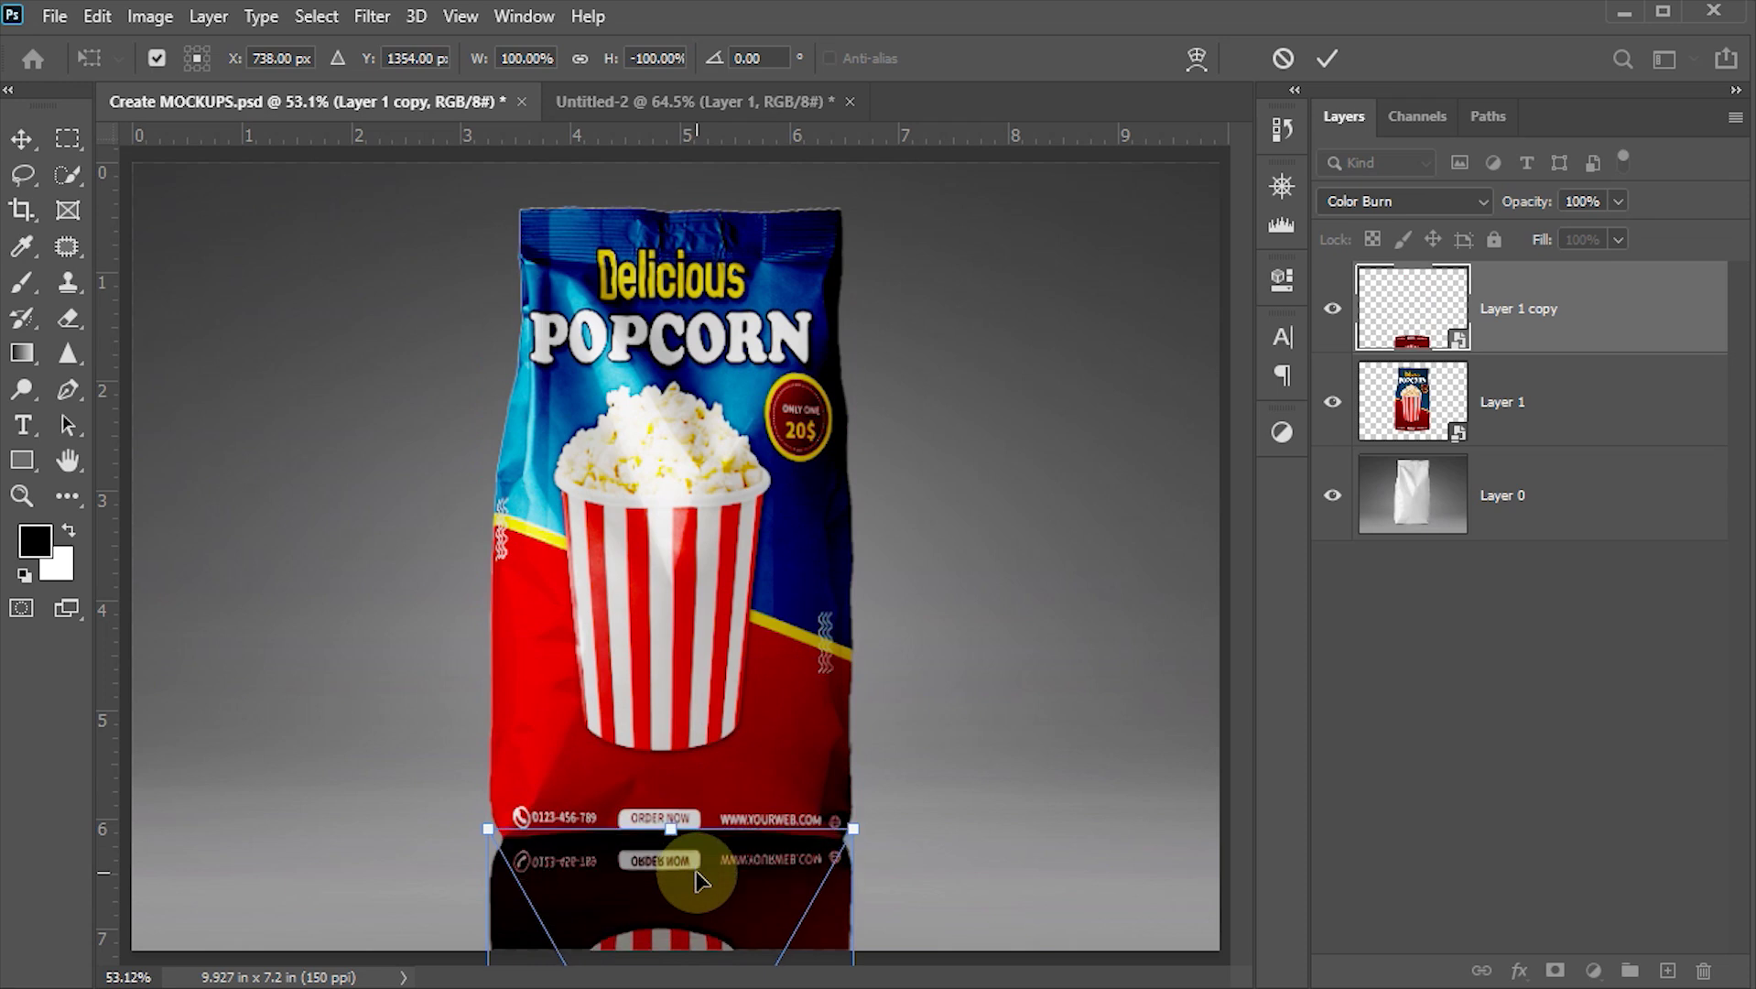
click(1330, 58)
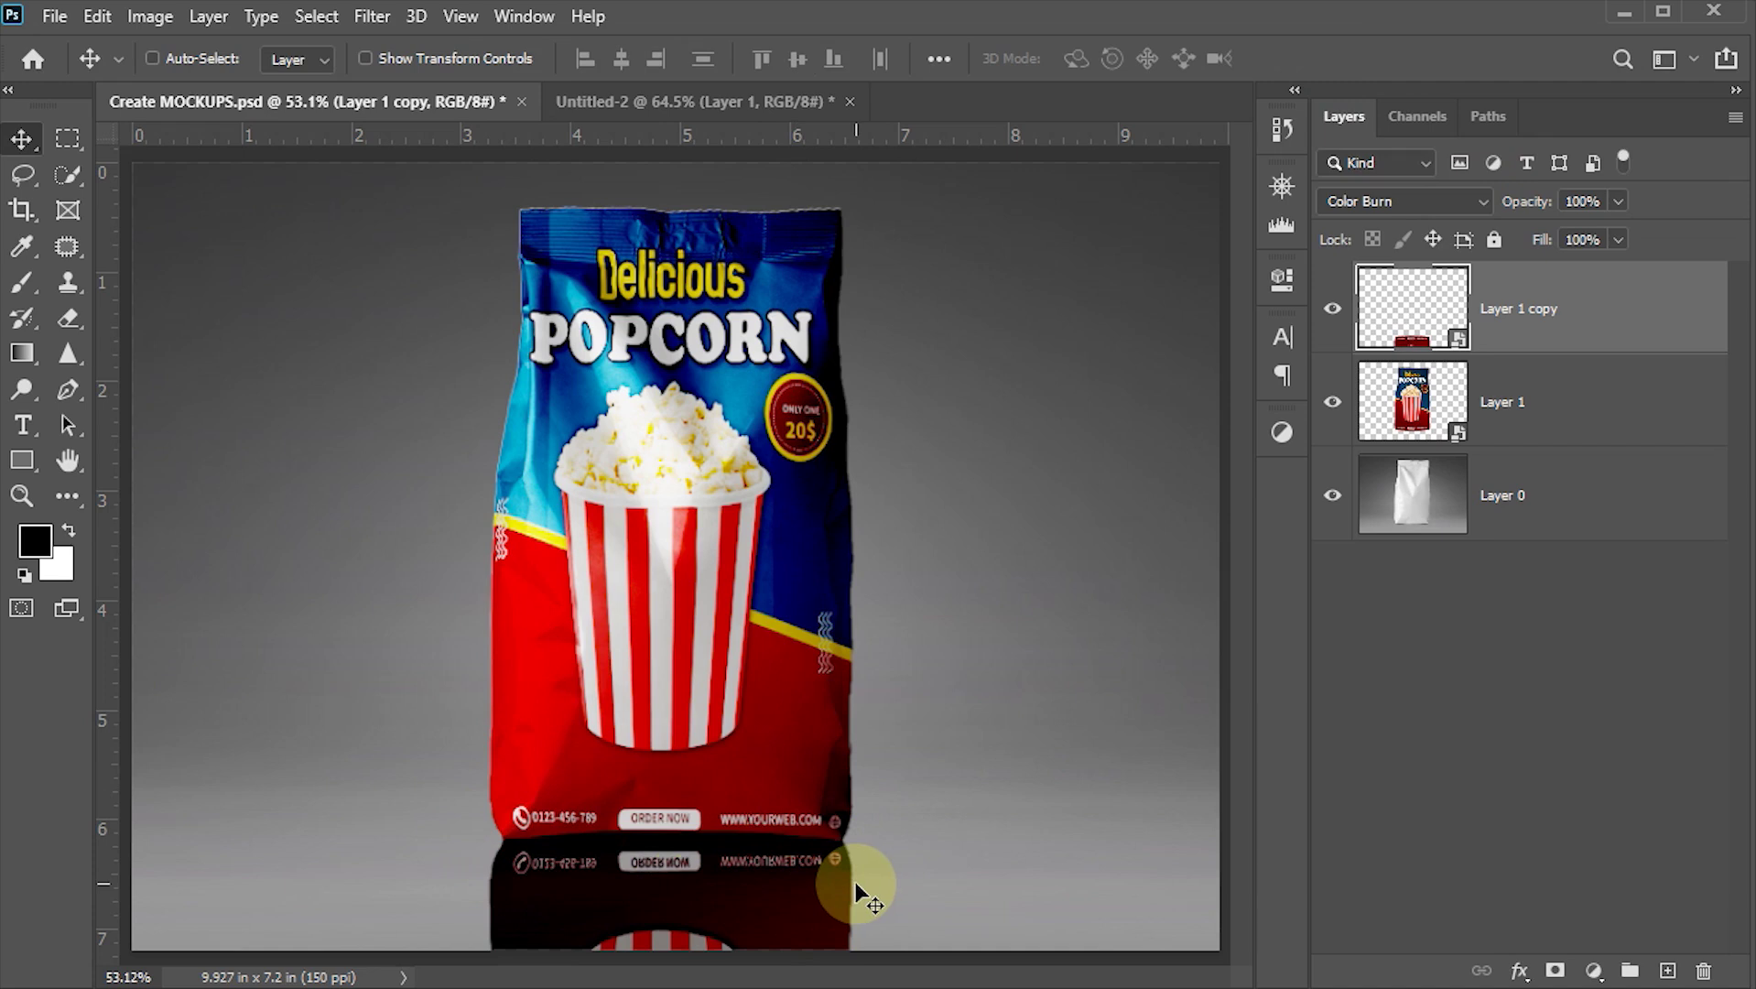
Step: Load the upright pouch layer's outline as a selection and add an inverted mask from it to the reflection layer
ctrl+click(1412, 403)
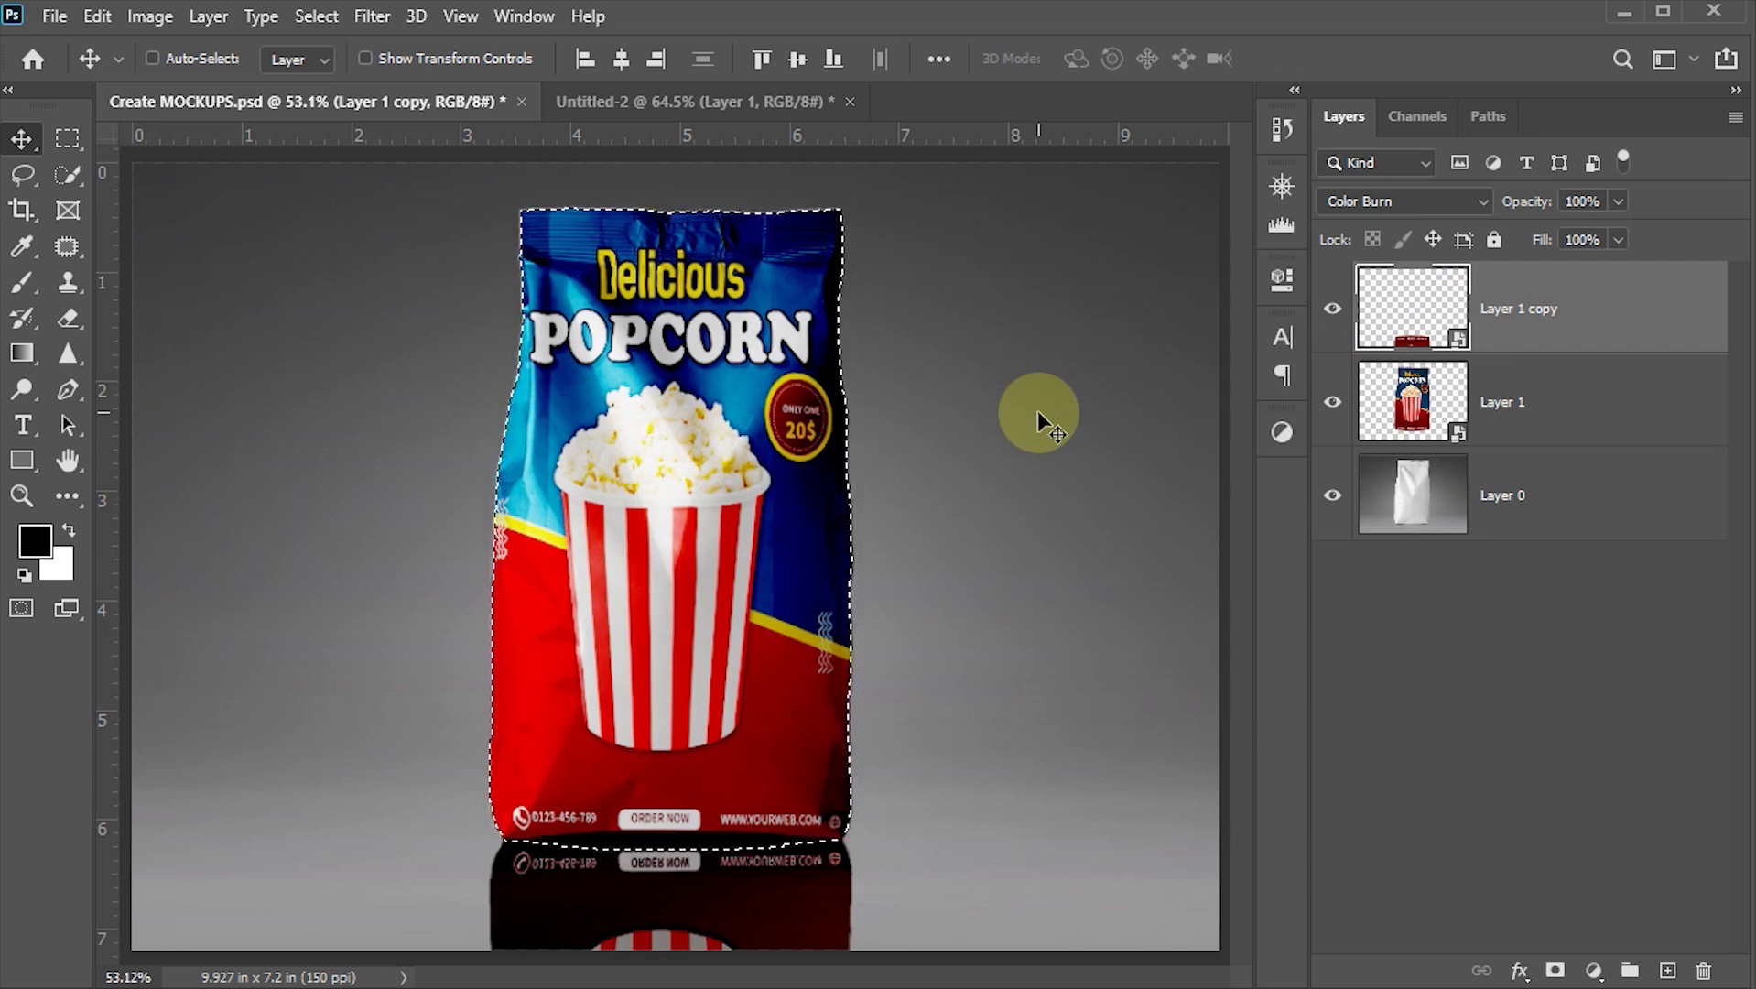
click(1557, 972)
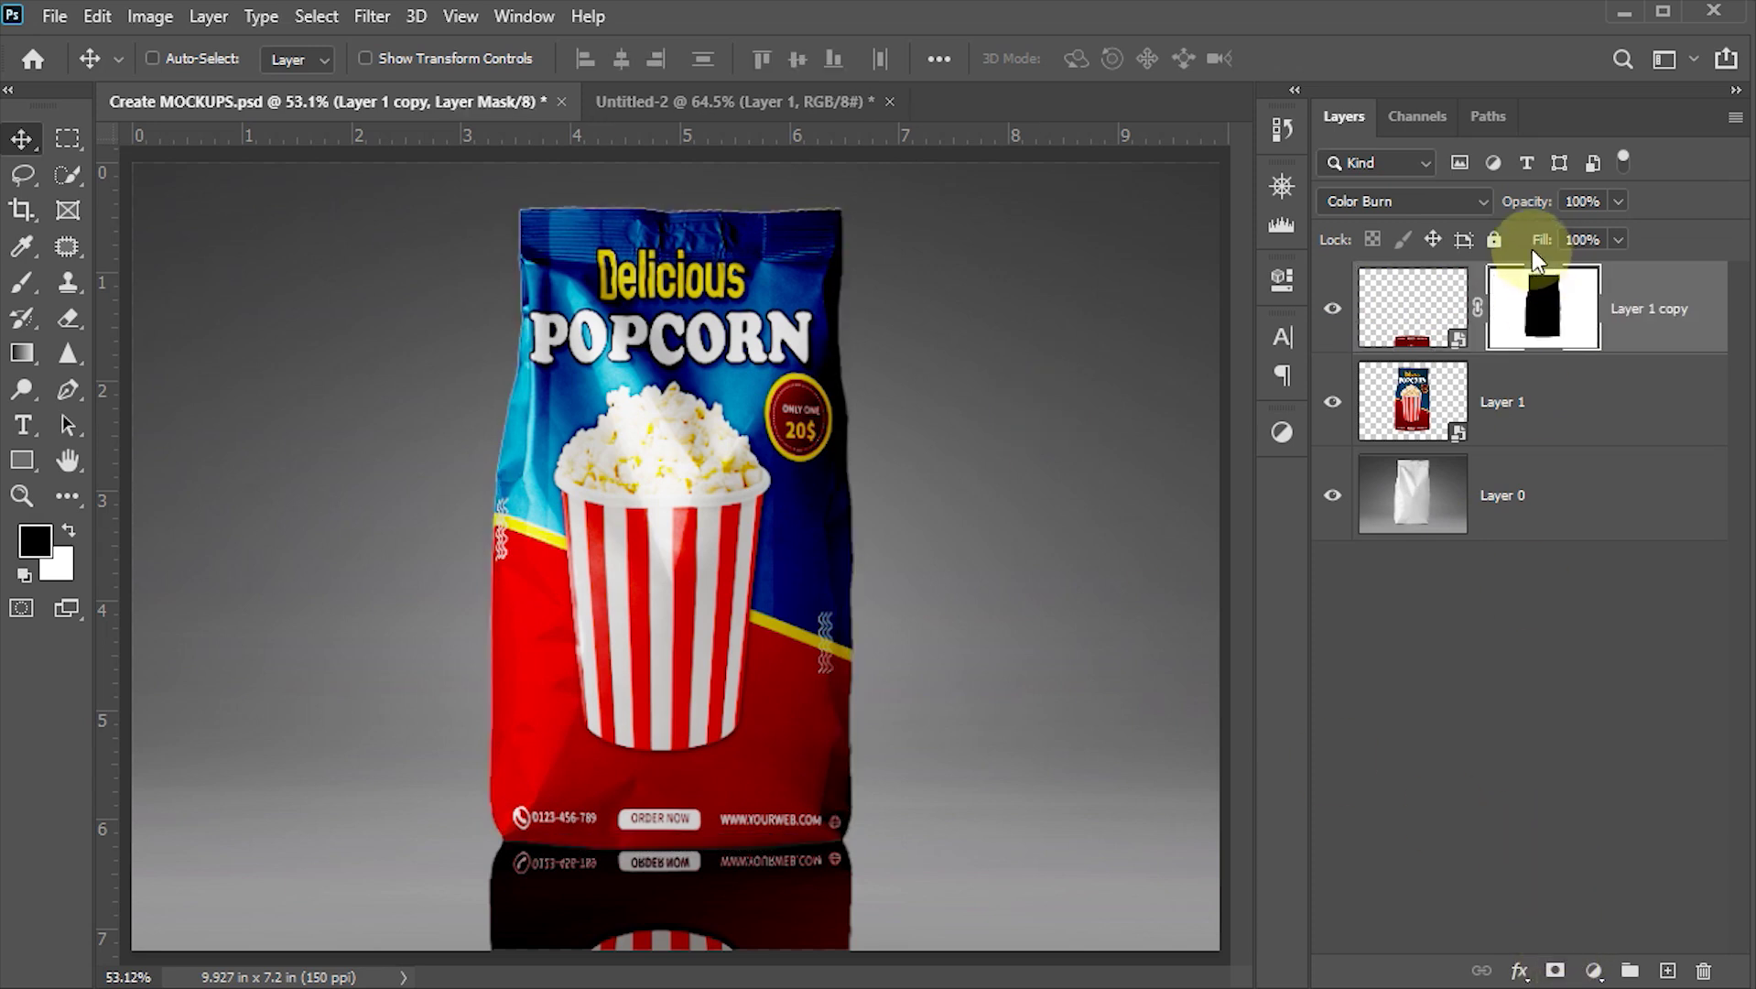
click(1545, 311)
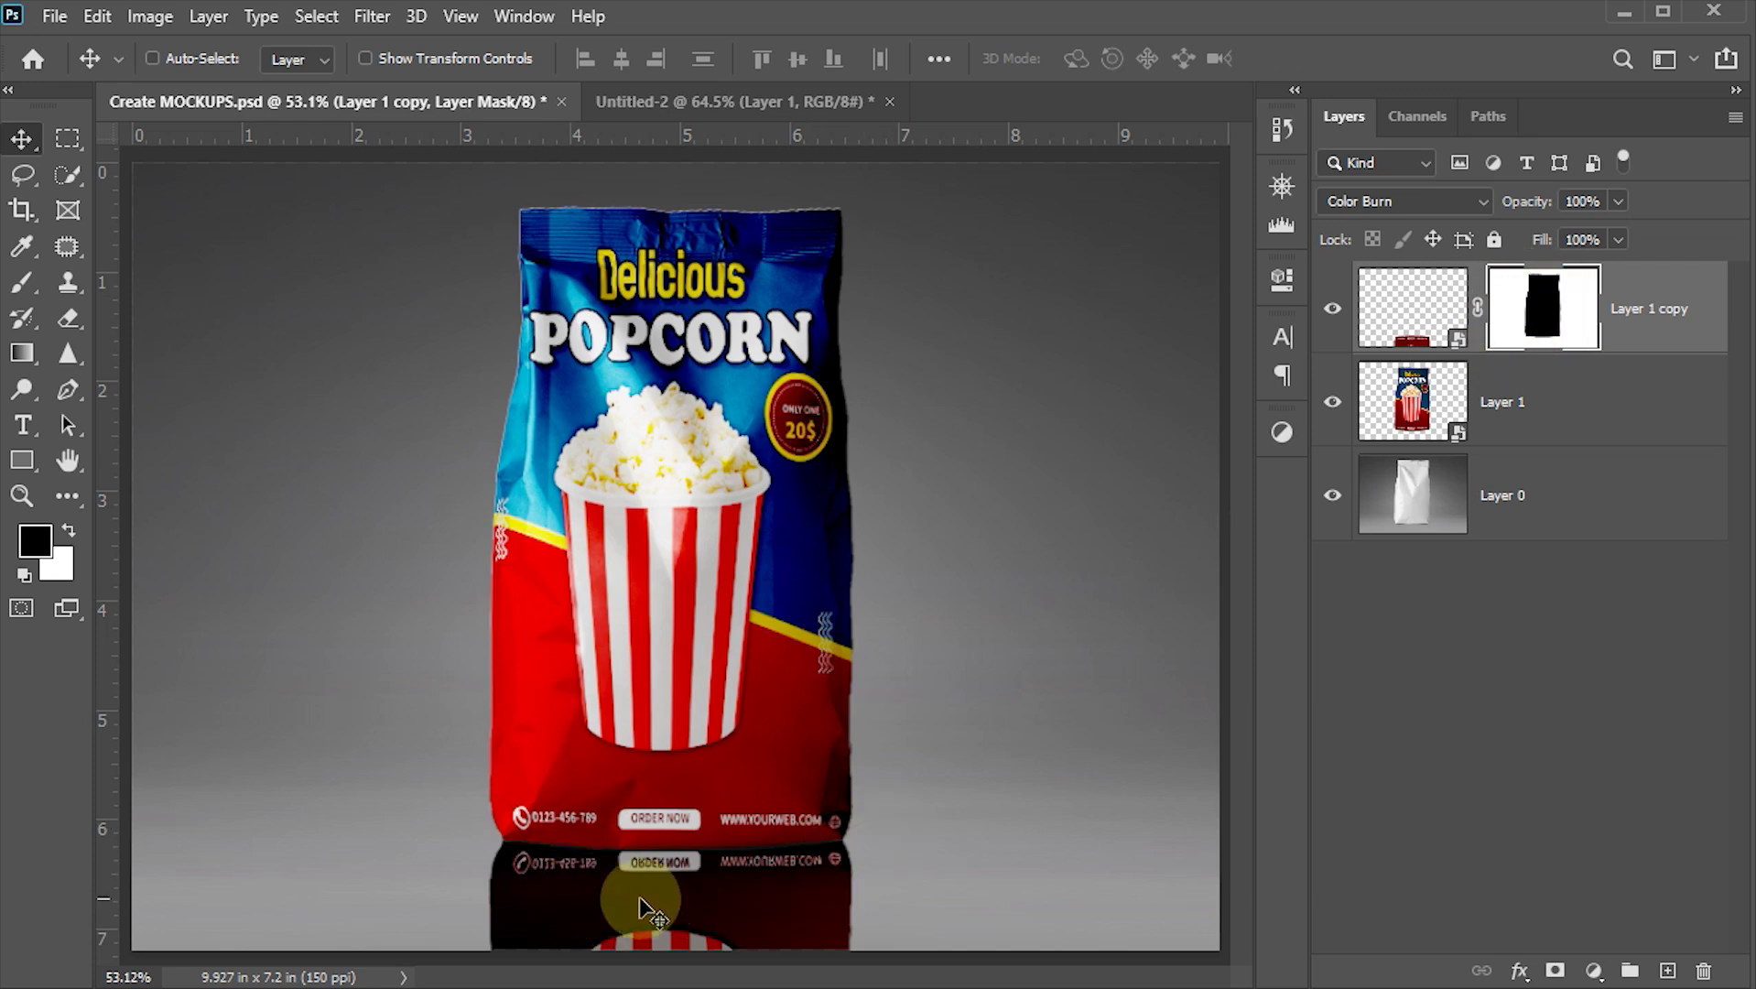
Step: Set the reflection layer's opacity to 25%
click(1651, 331)
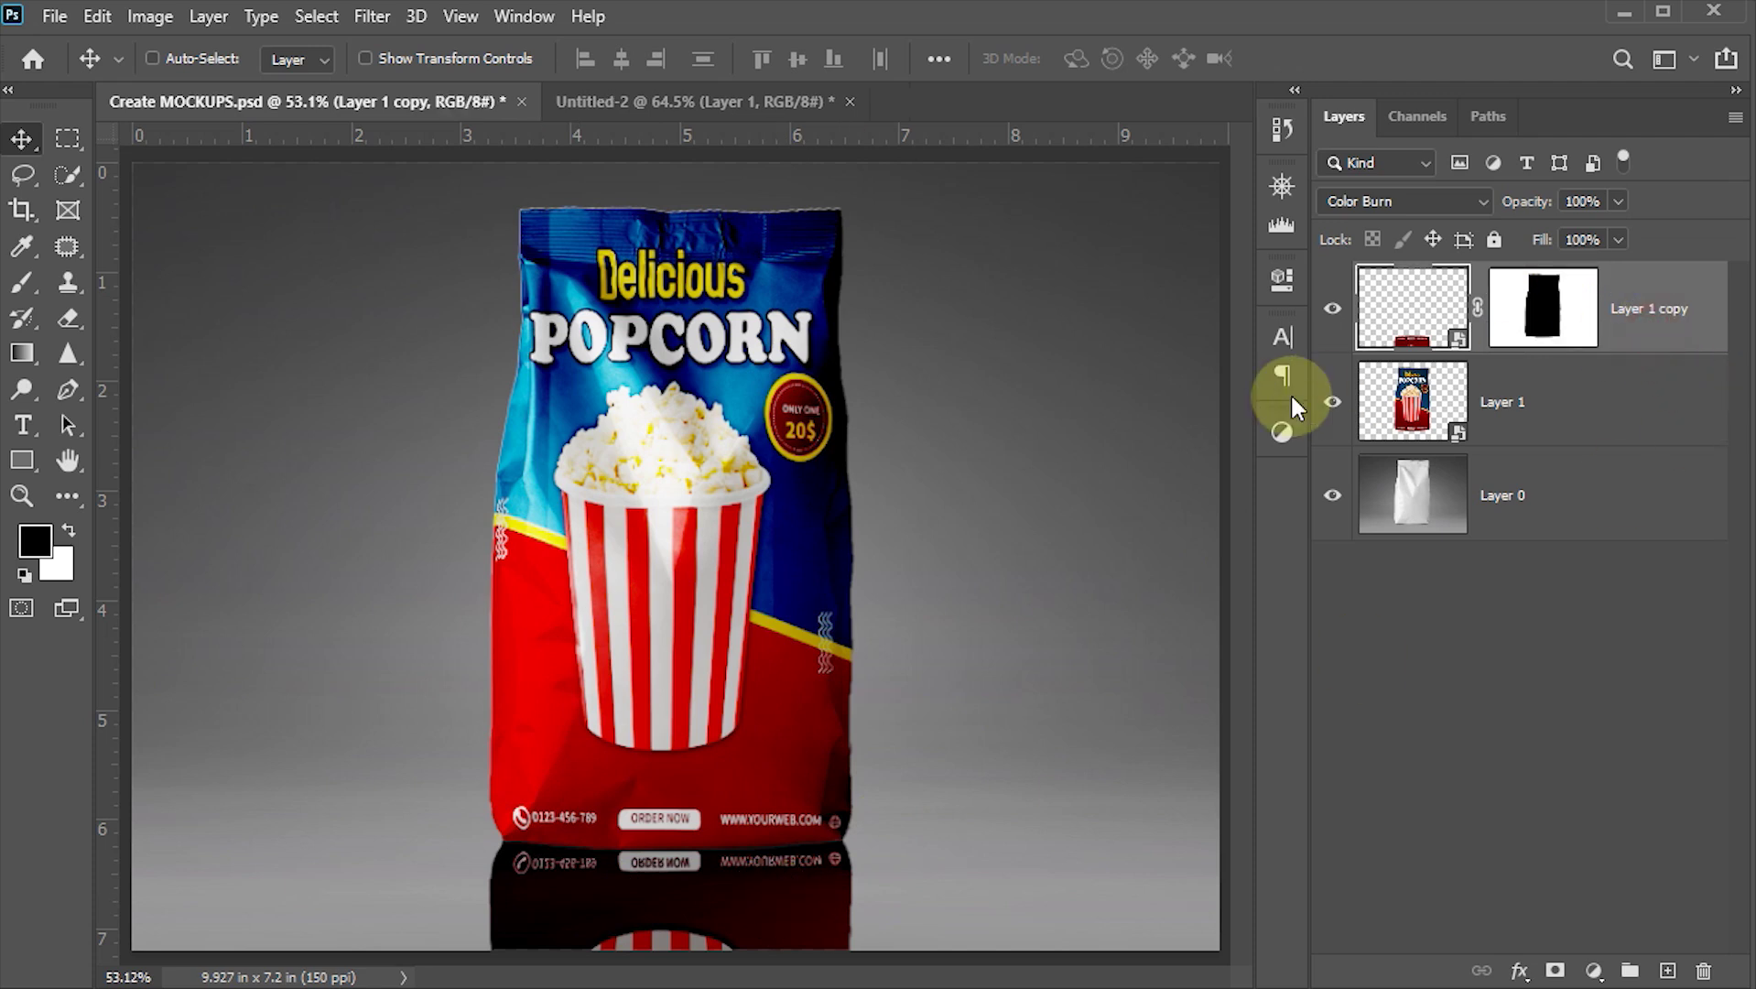
click(1553, 328)
click(1582, 201)
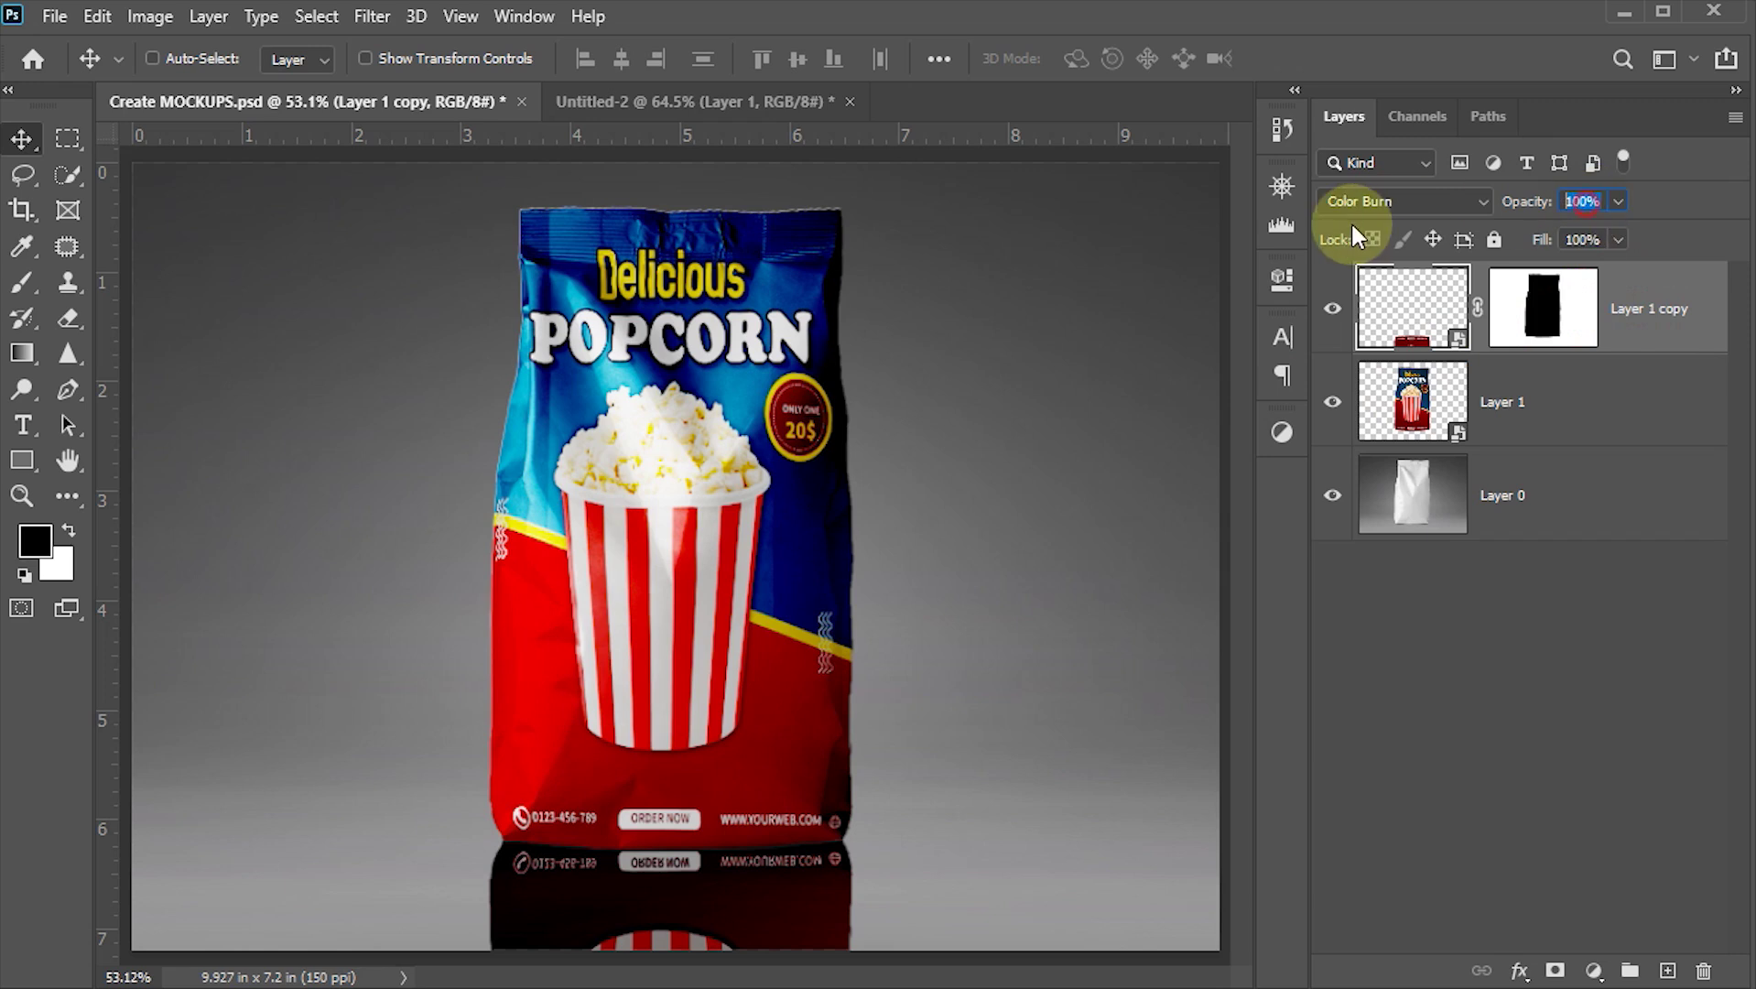
text(25)
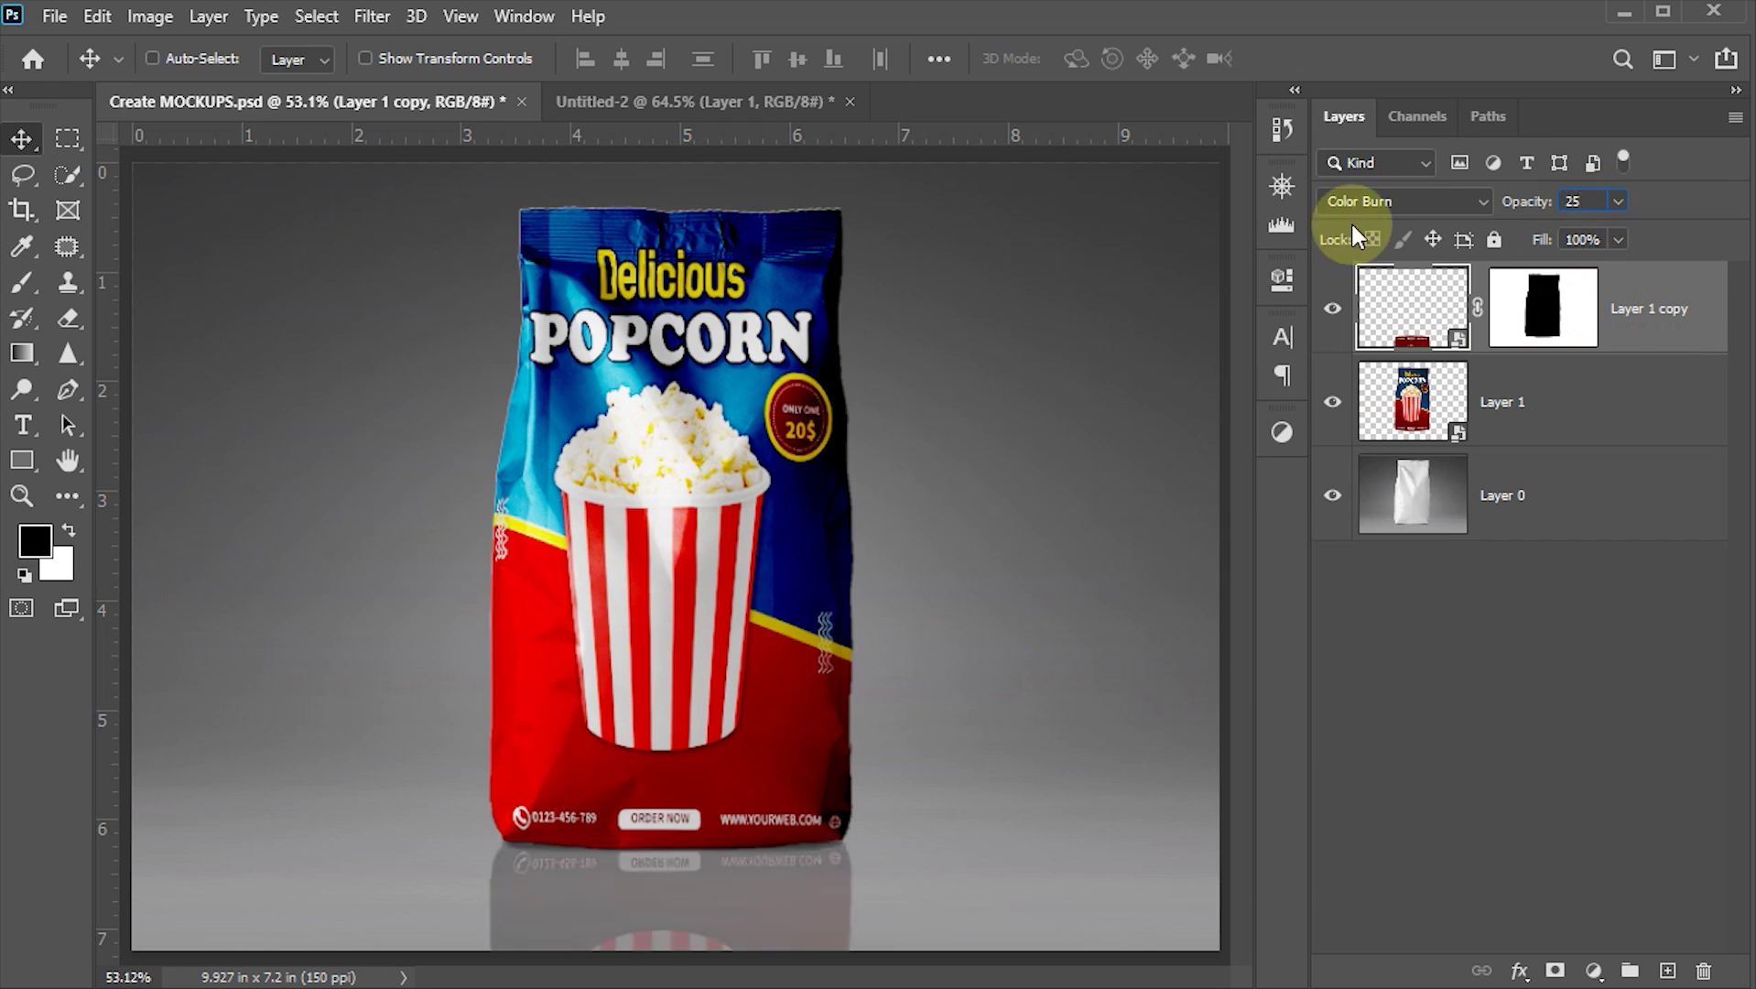
key(Return)
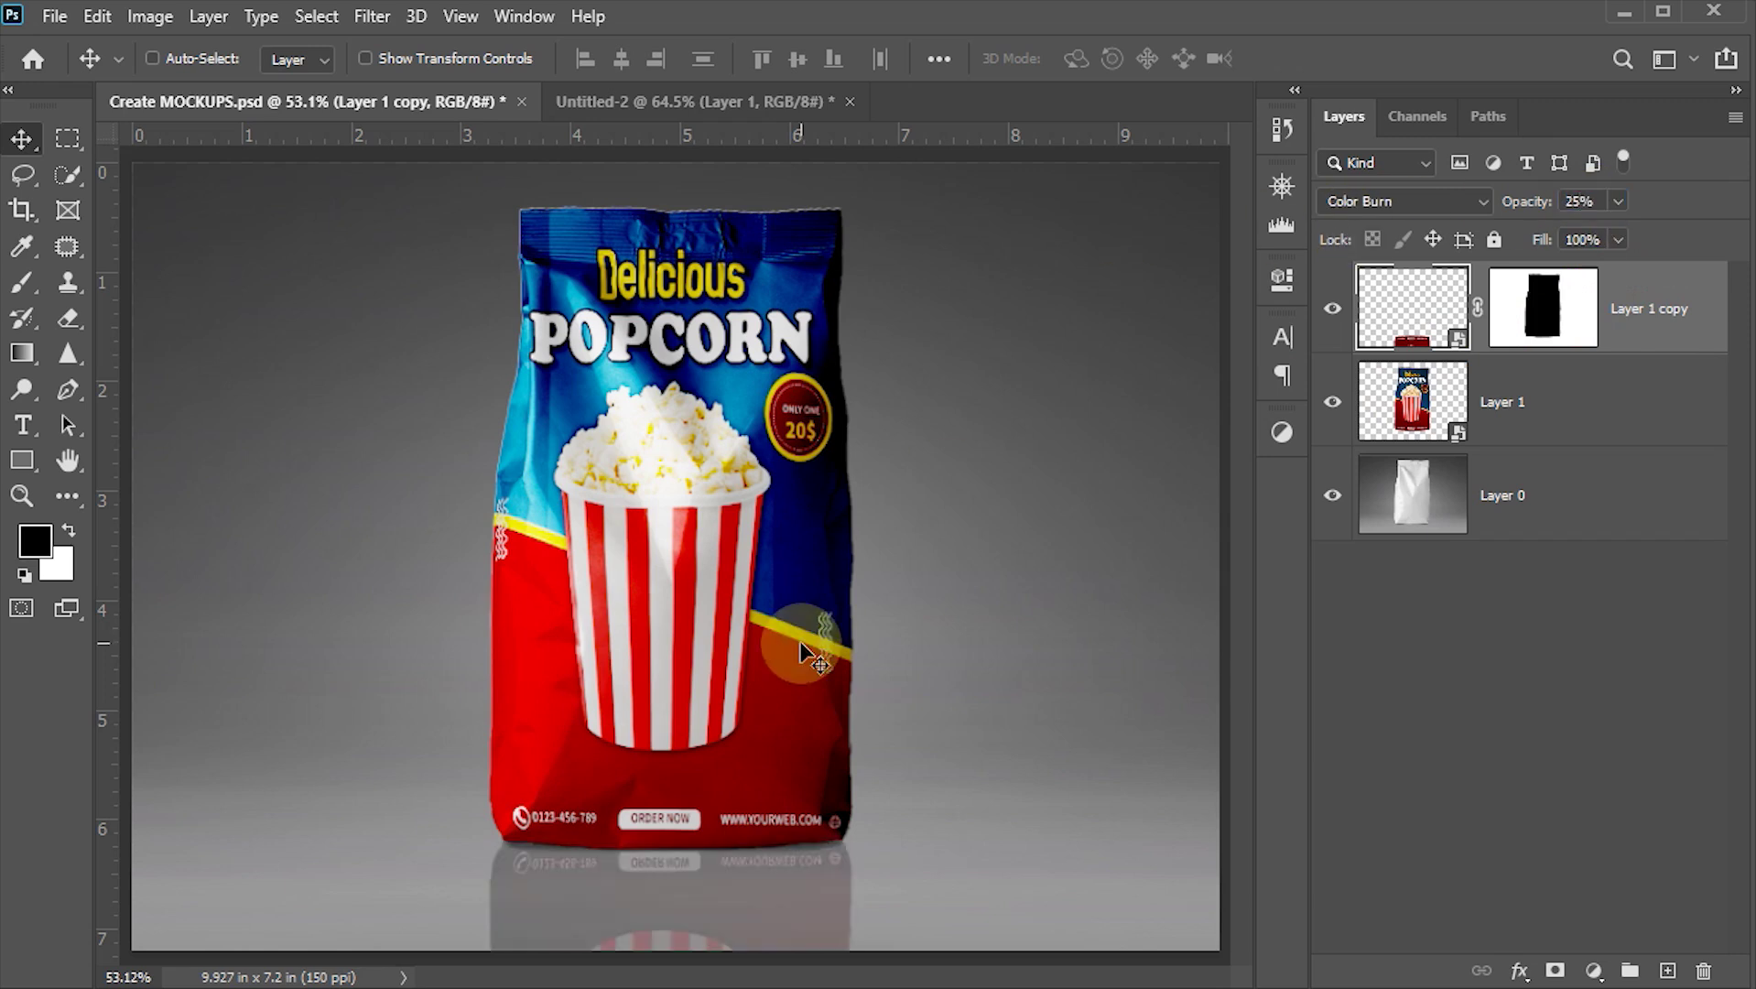
Step: Target the reflection layer's mask and set up the Gradient tool with the Foreground to Transparent preset from Basics
click(1561, 316)
click(361, 541)
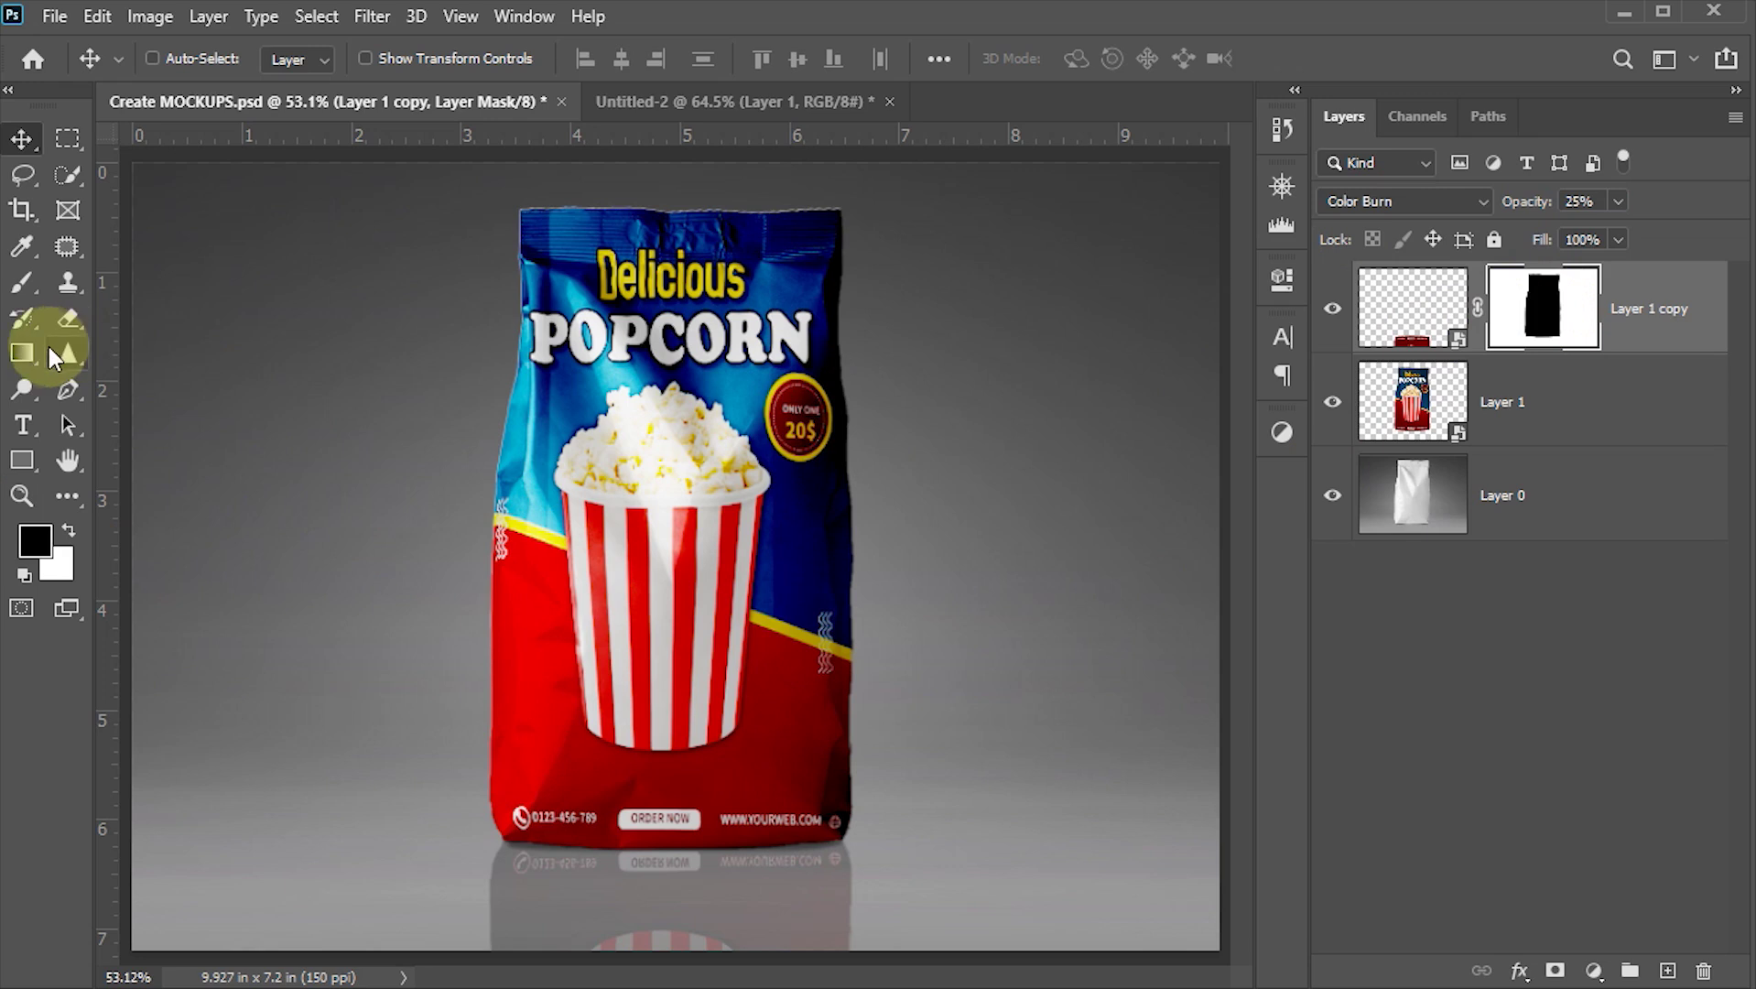
click(20, 354)
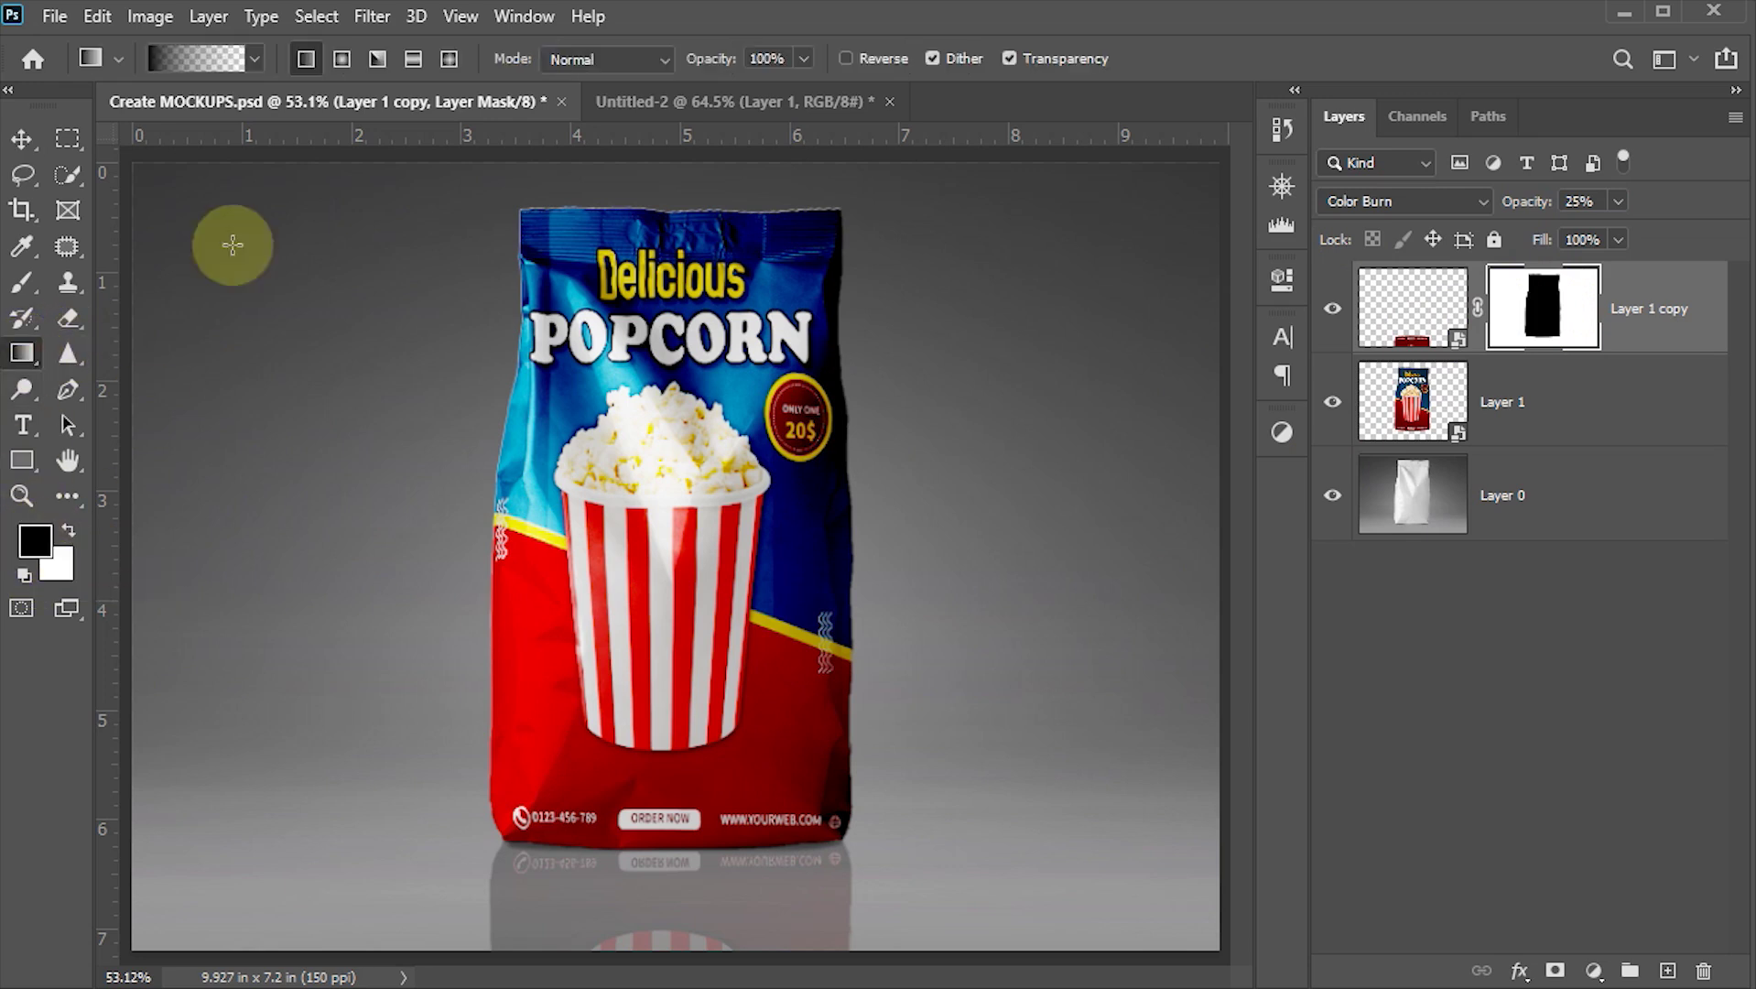
click(179, 55)
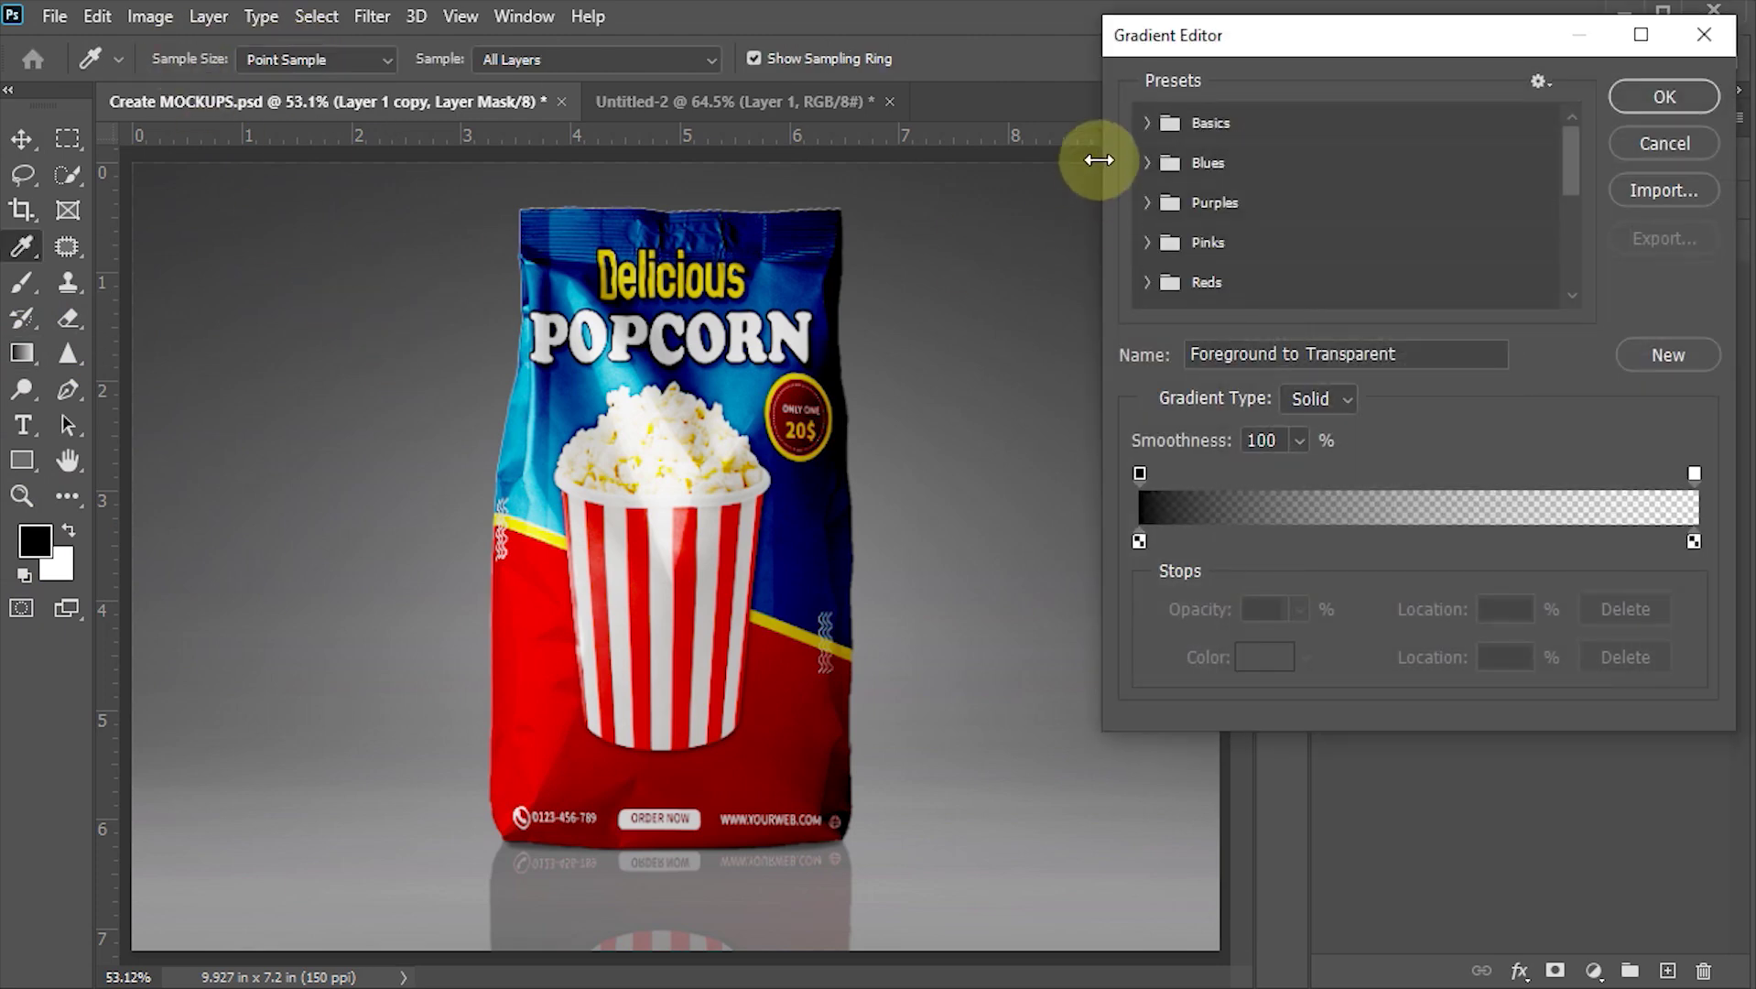
click(1146, 123)
click(1227, 167)
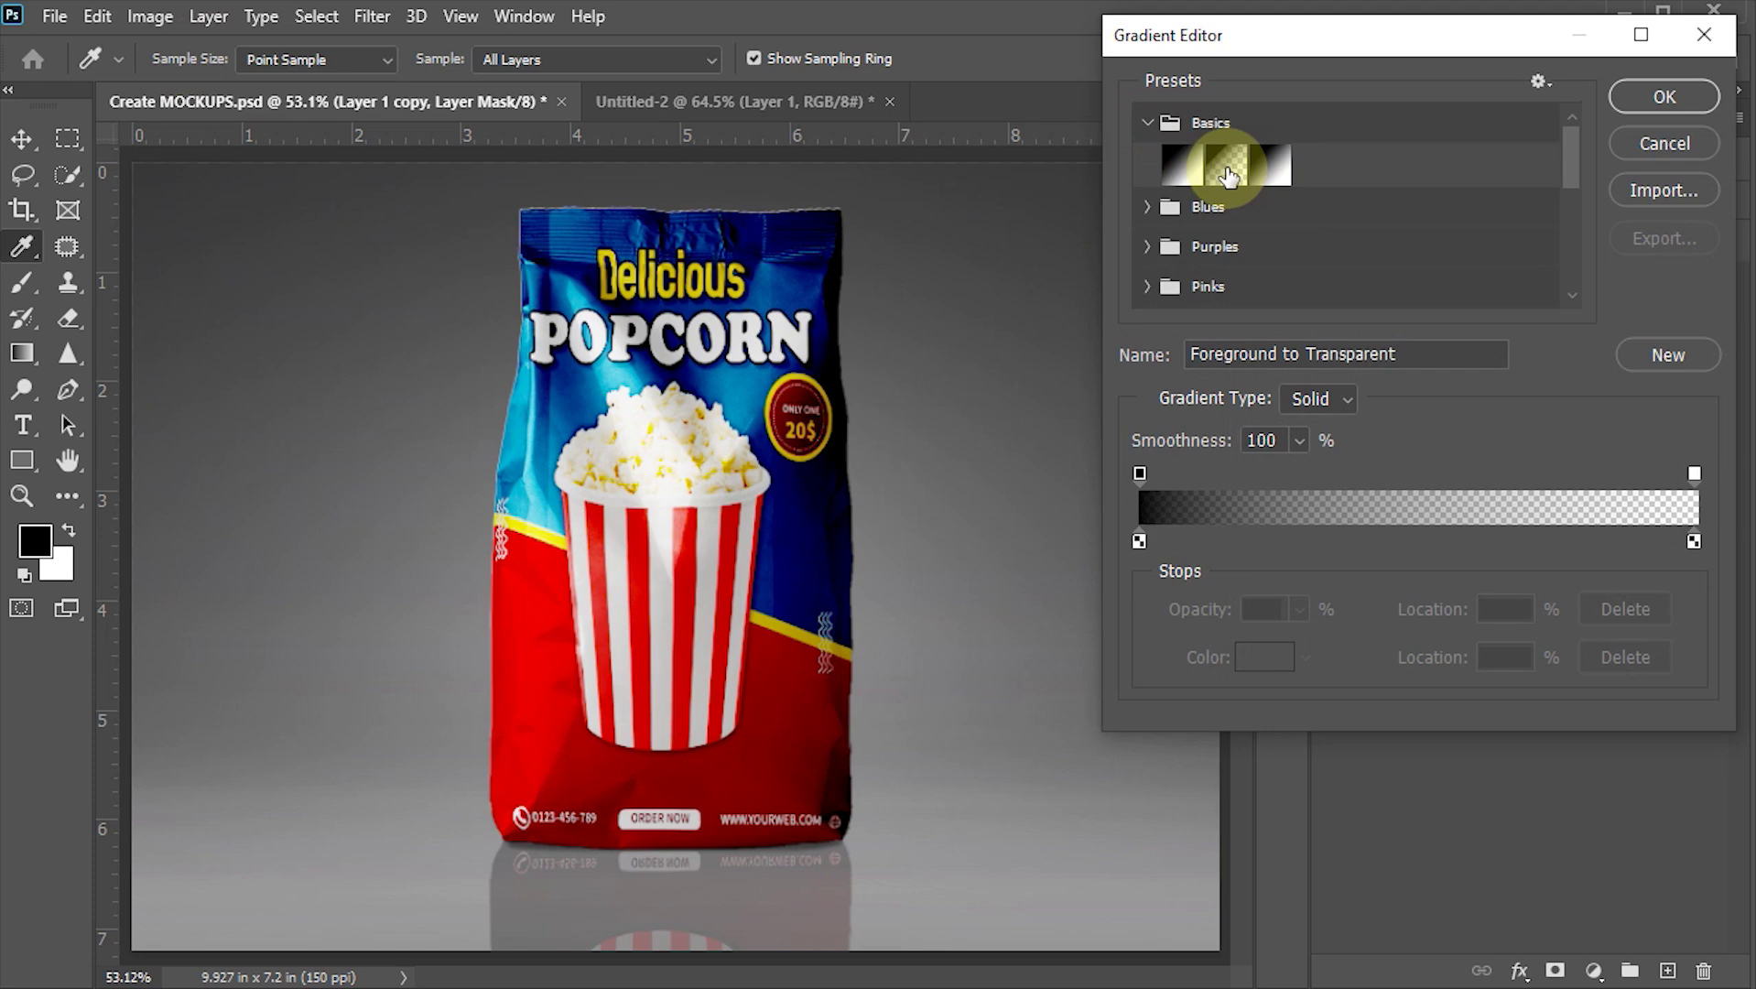
click(1662, 95)
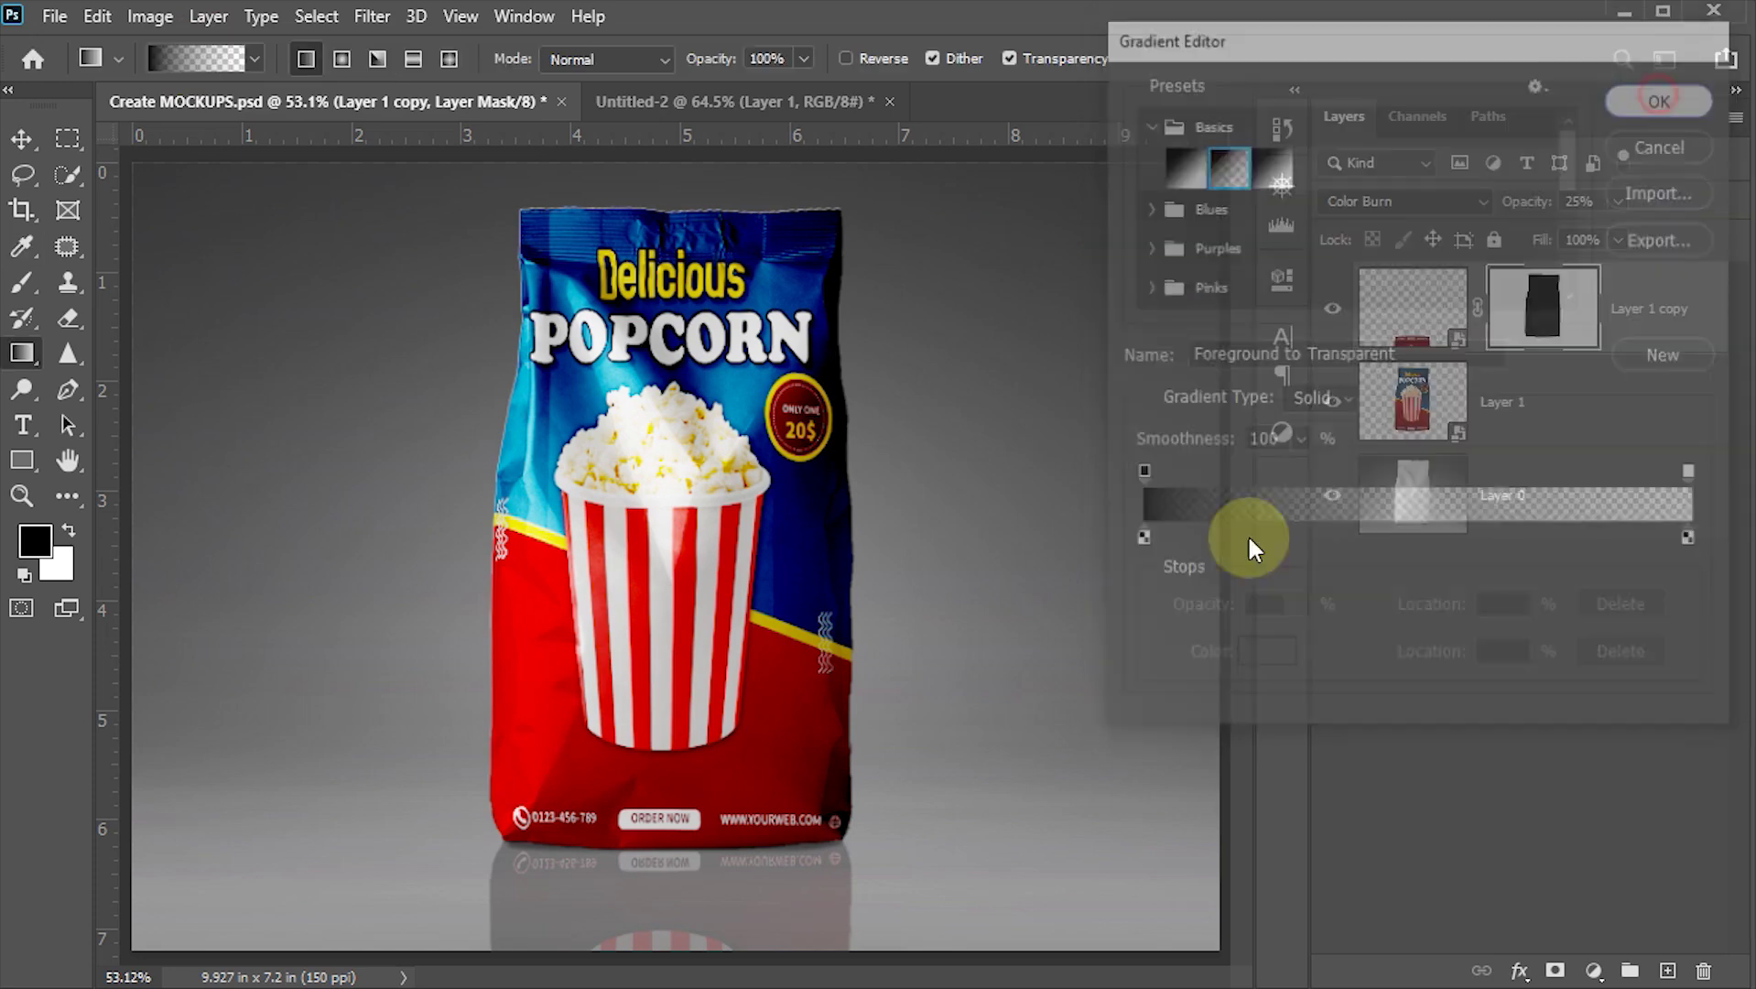
Step: Draw a black linear gradient on the reflection's mask from below the canvas up to the pouch's base, and save the document
scroll(656, 920, down, 1)
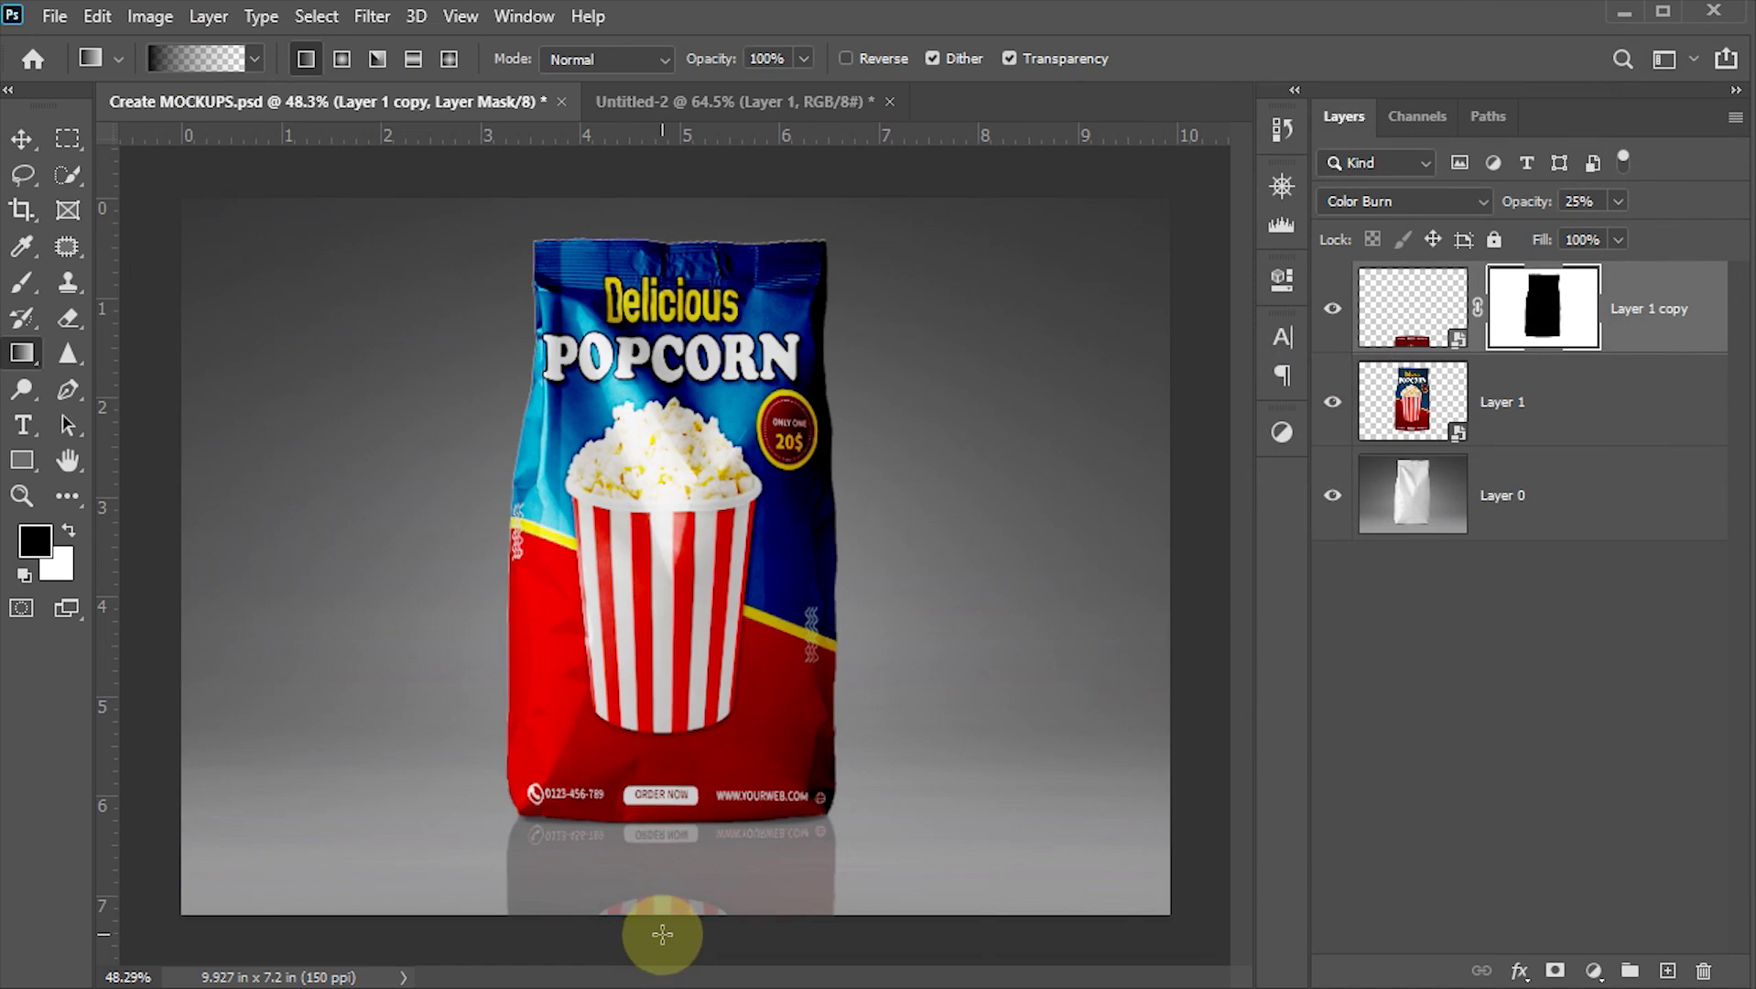
drag(661, 932, 662, 829)
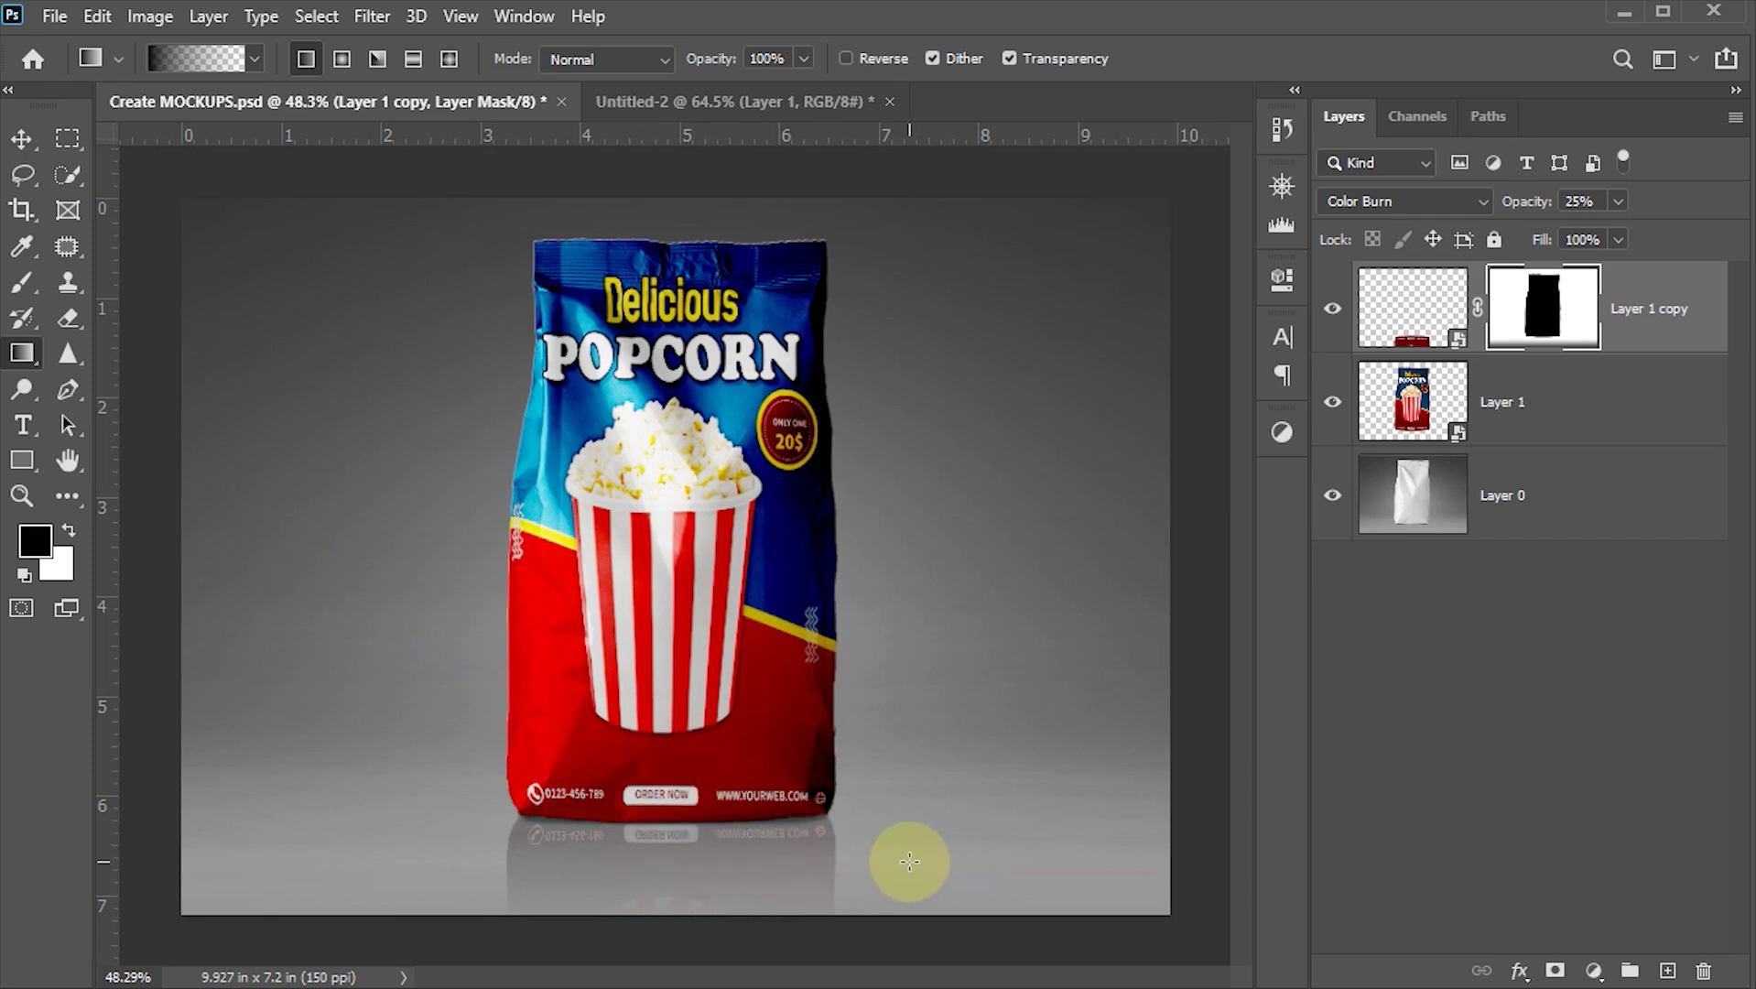
scroll(909, 861, up, 1)
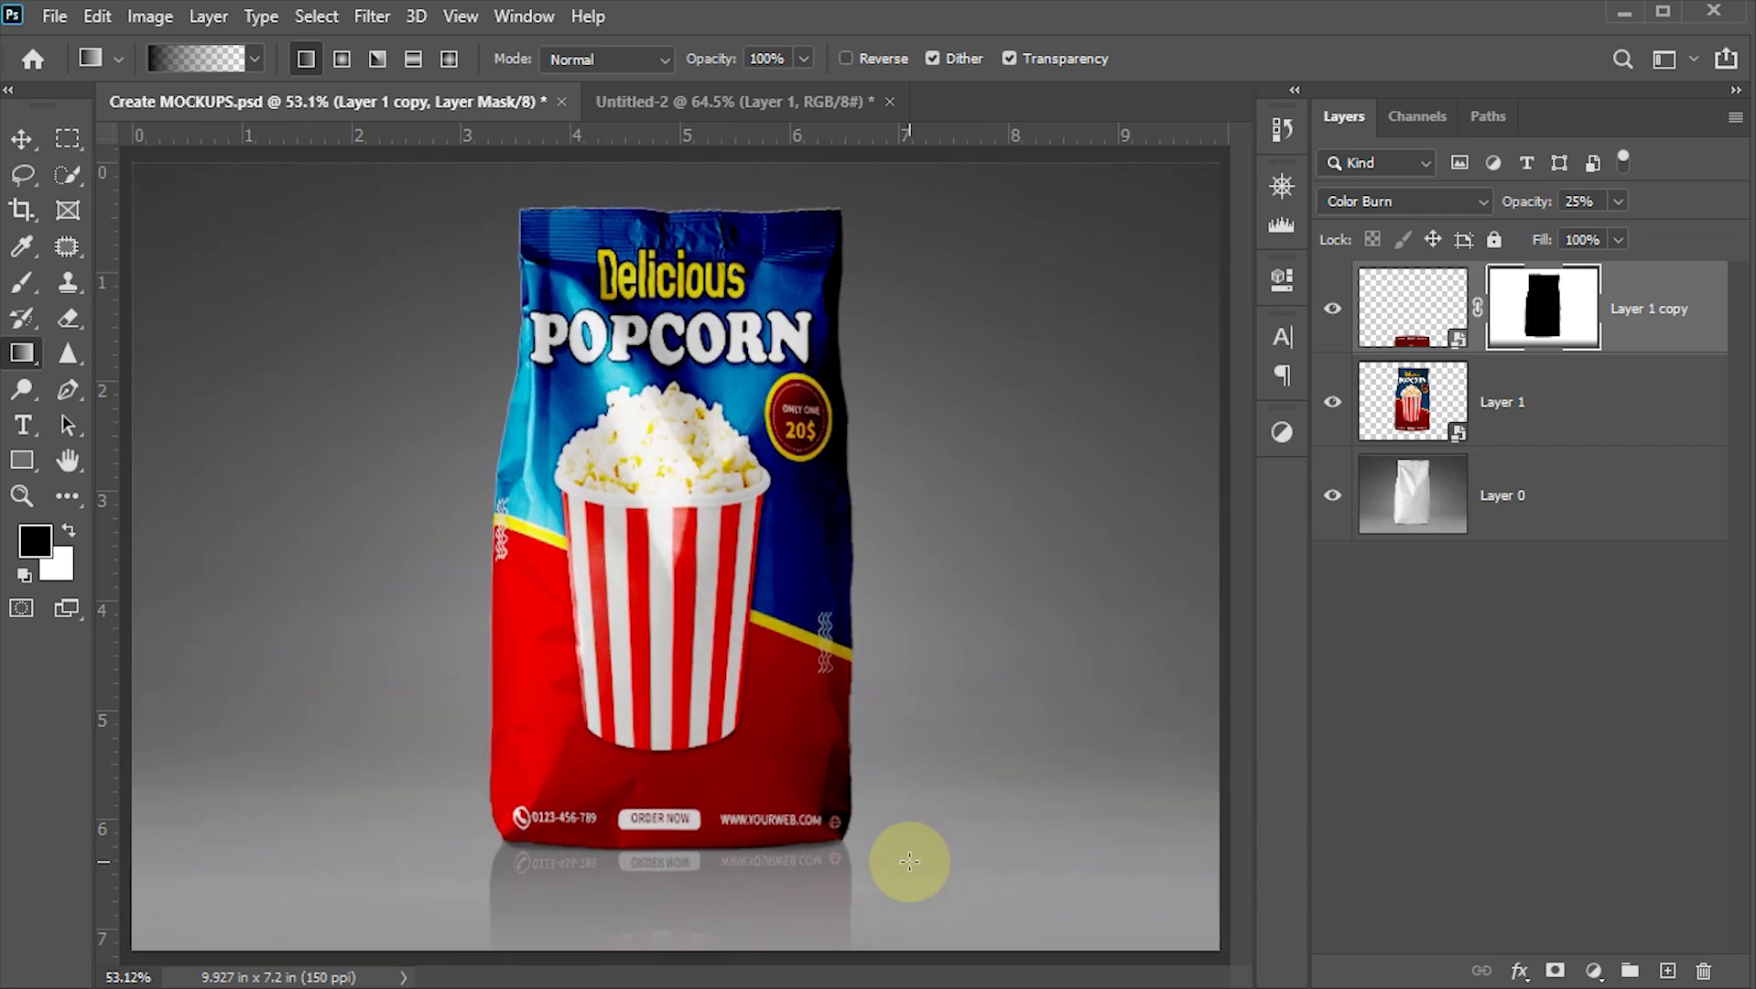
click(22, 140)
key(ctrl+s)
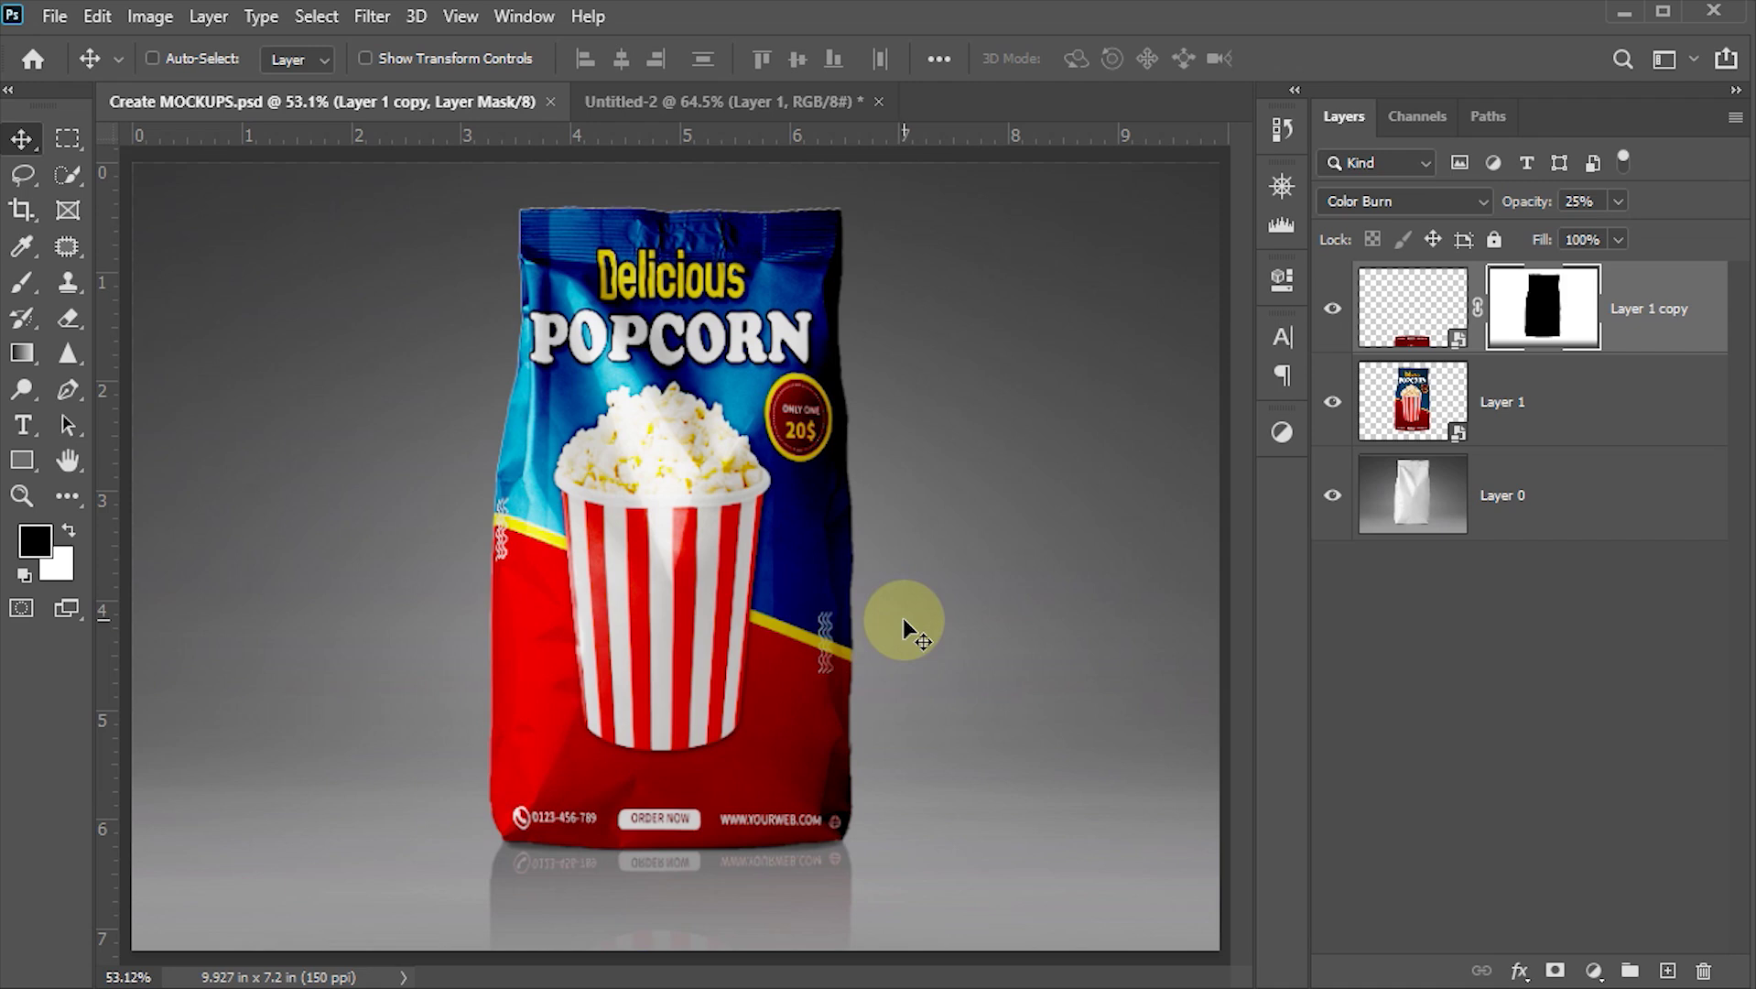
Step: Start a Levels adjustment on the upright popcorn layer and set the black output level to 14
click(1437, 392)
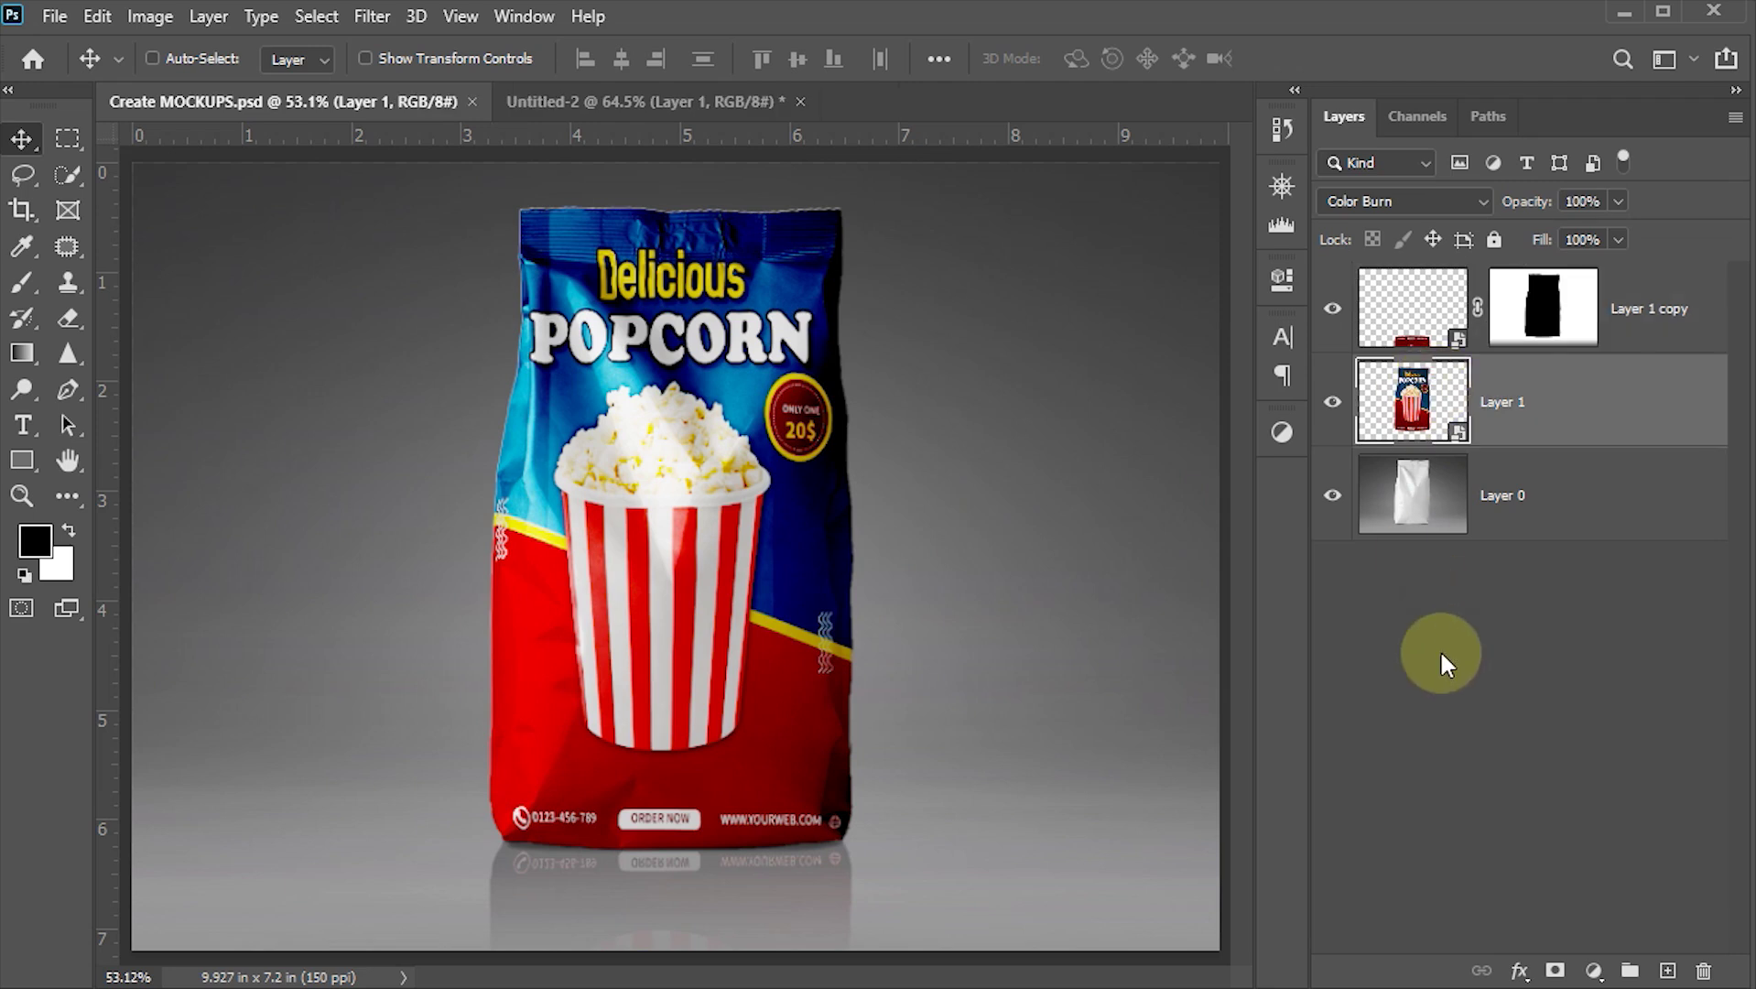
key(ctrl)
key(ctrl+l)
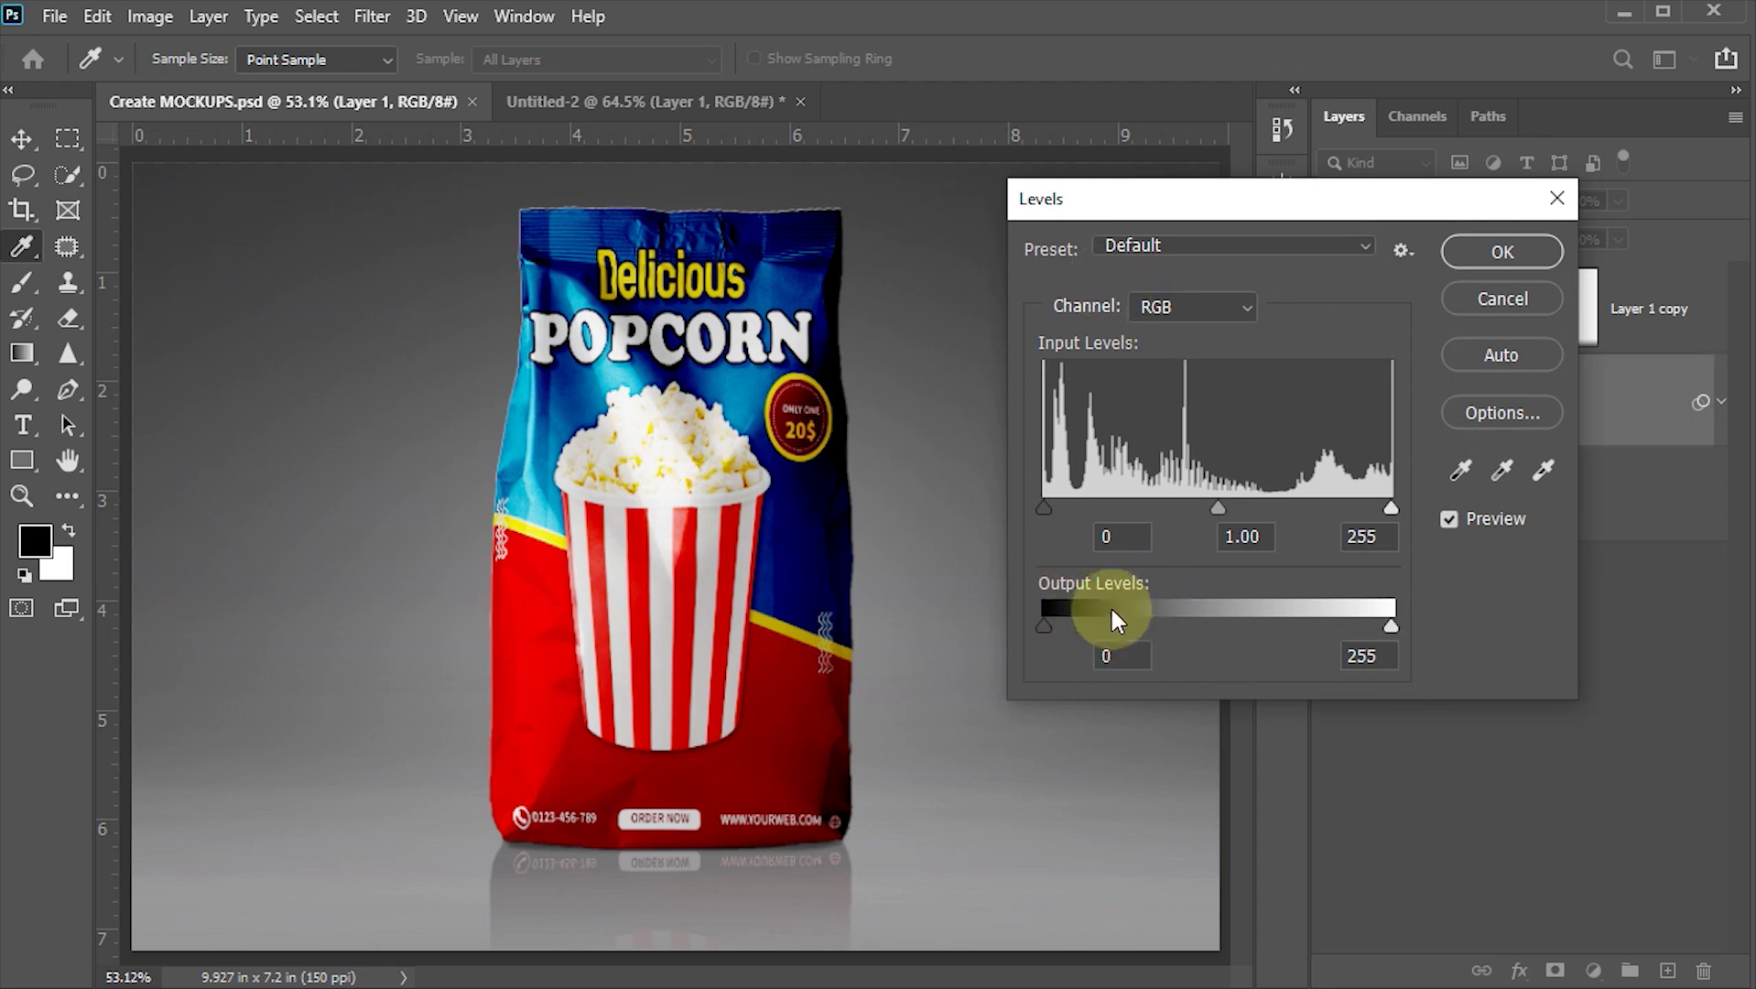
drag(1045, 622, 1054, 626)
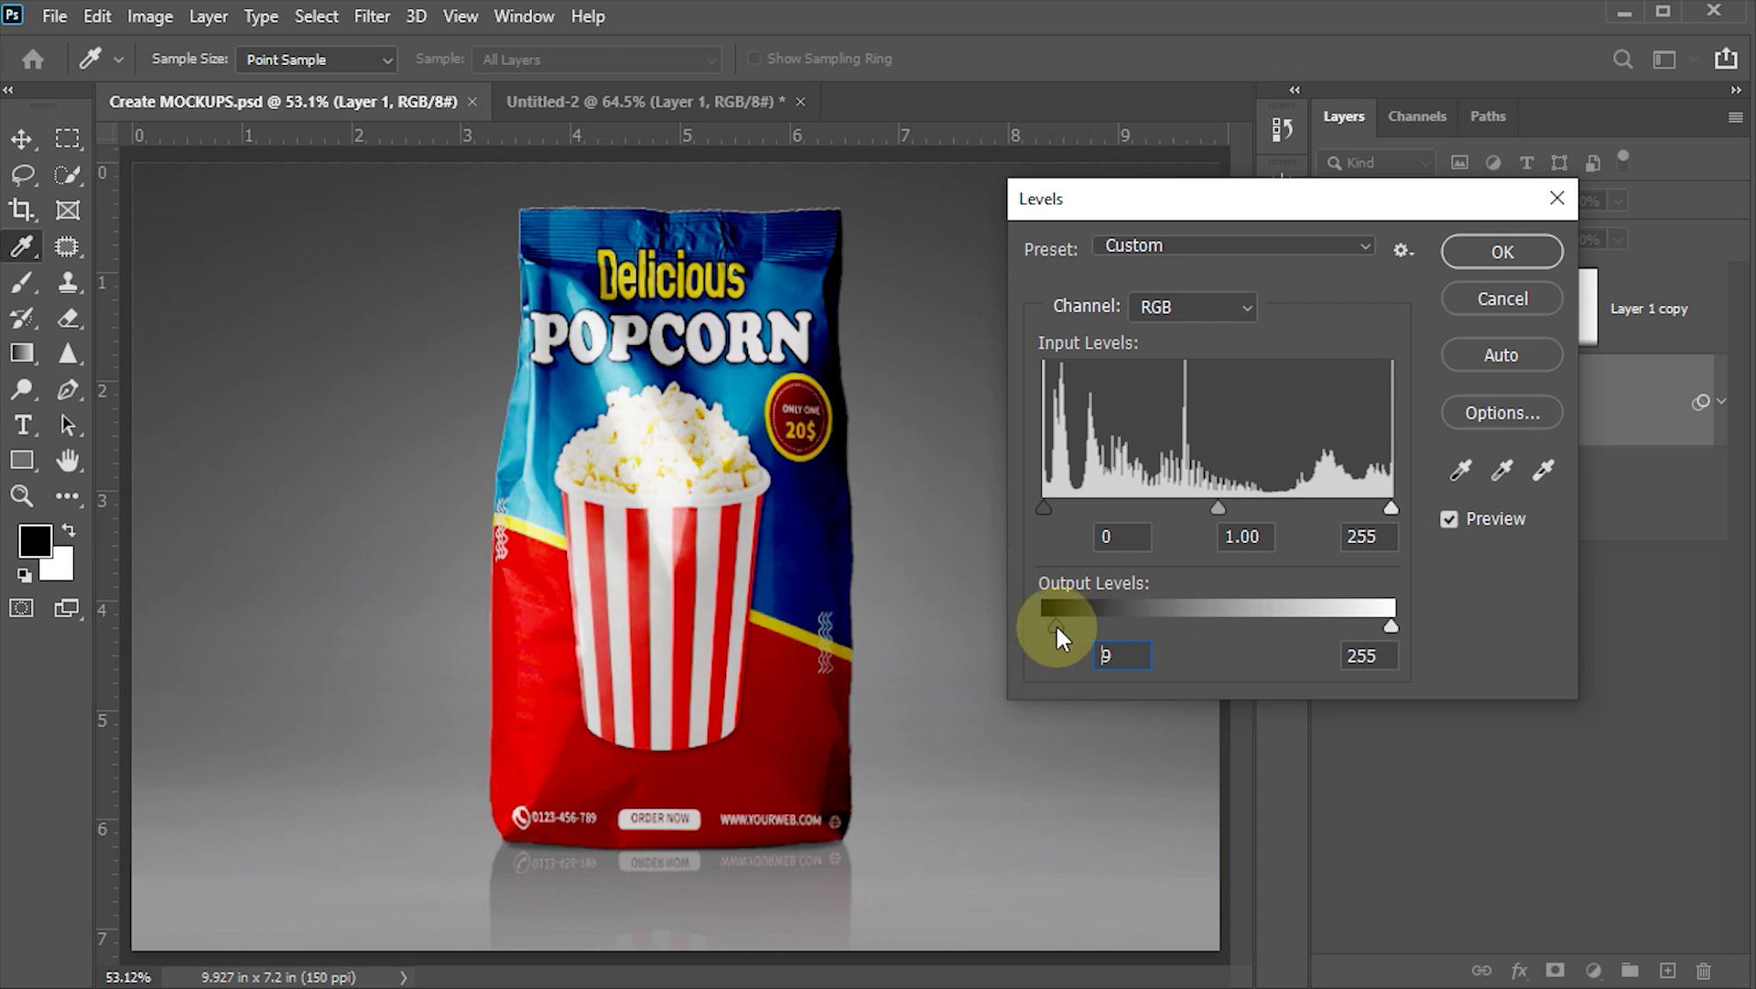
click(1112, 656)
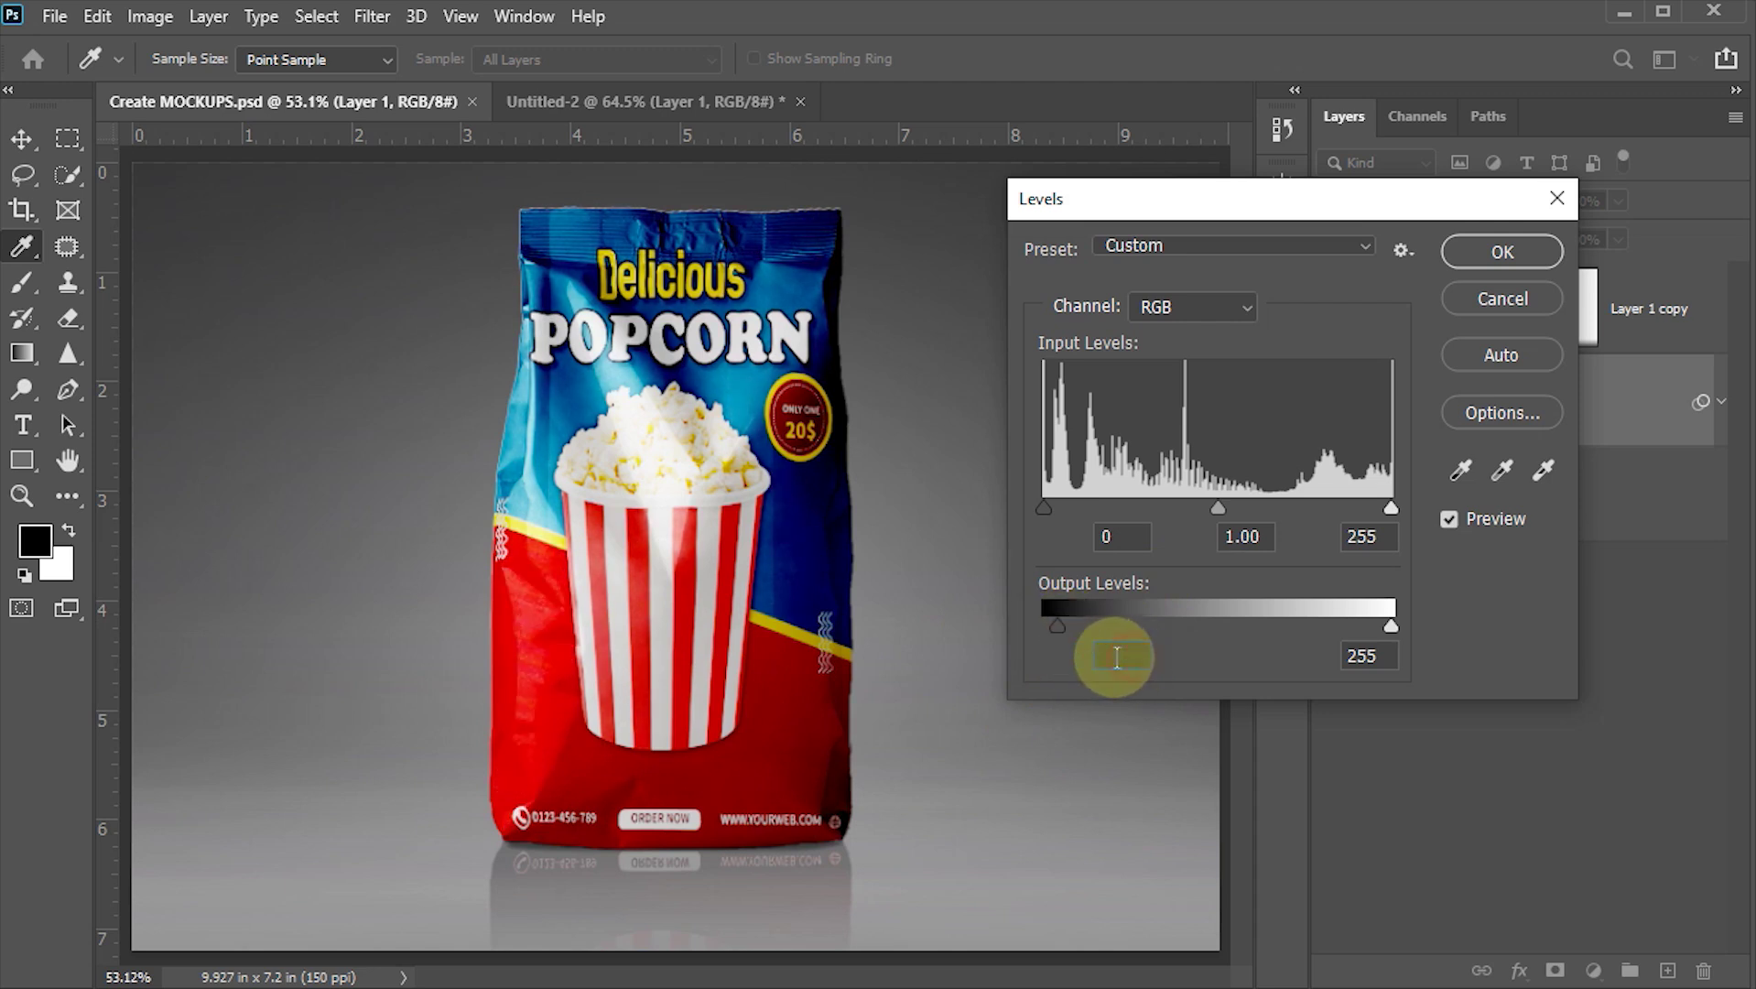
text(14)
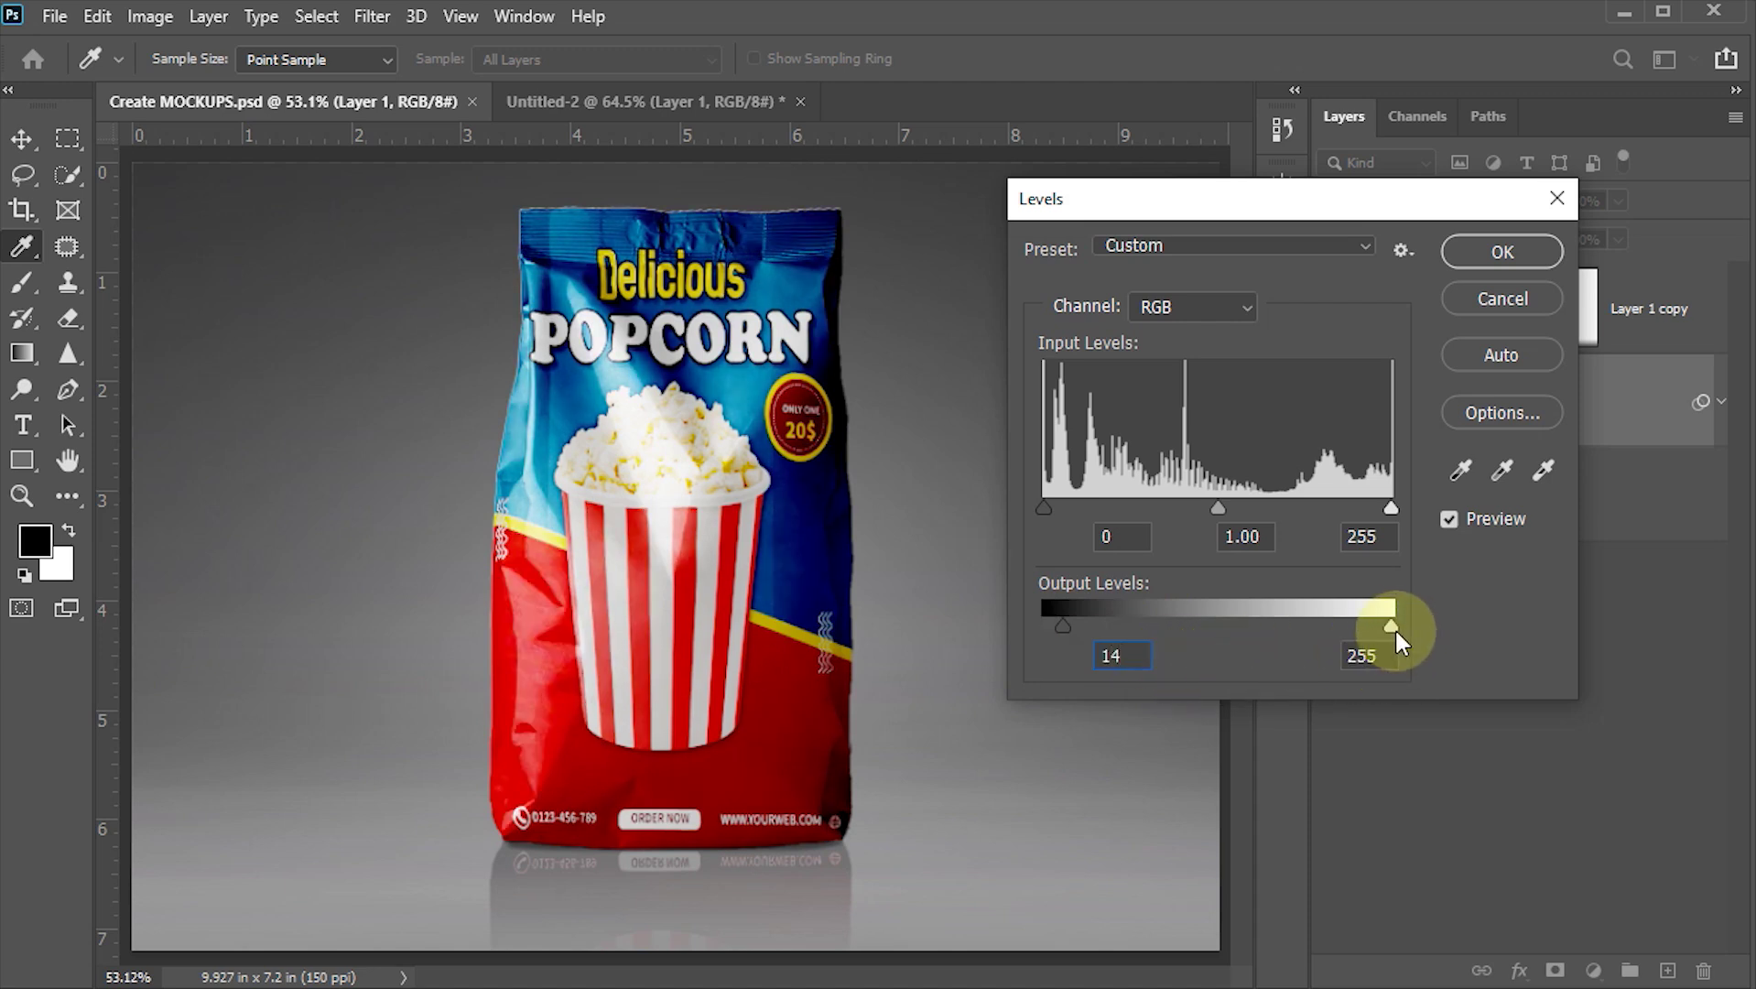
Step: Set the white output level to 252, apply the Levels adjustment, and save the document
drag(1396, 633, 1390, 629)
click(1364, 658)
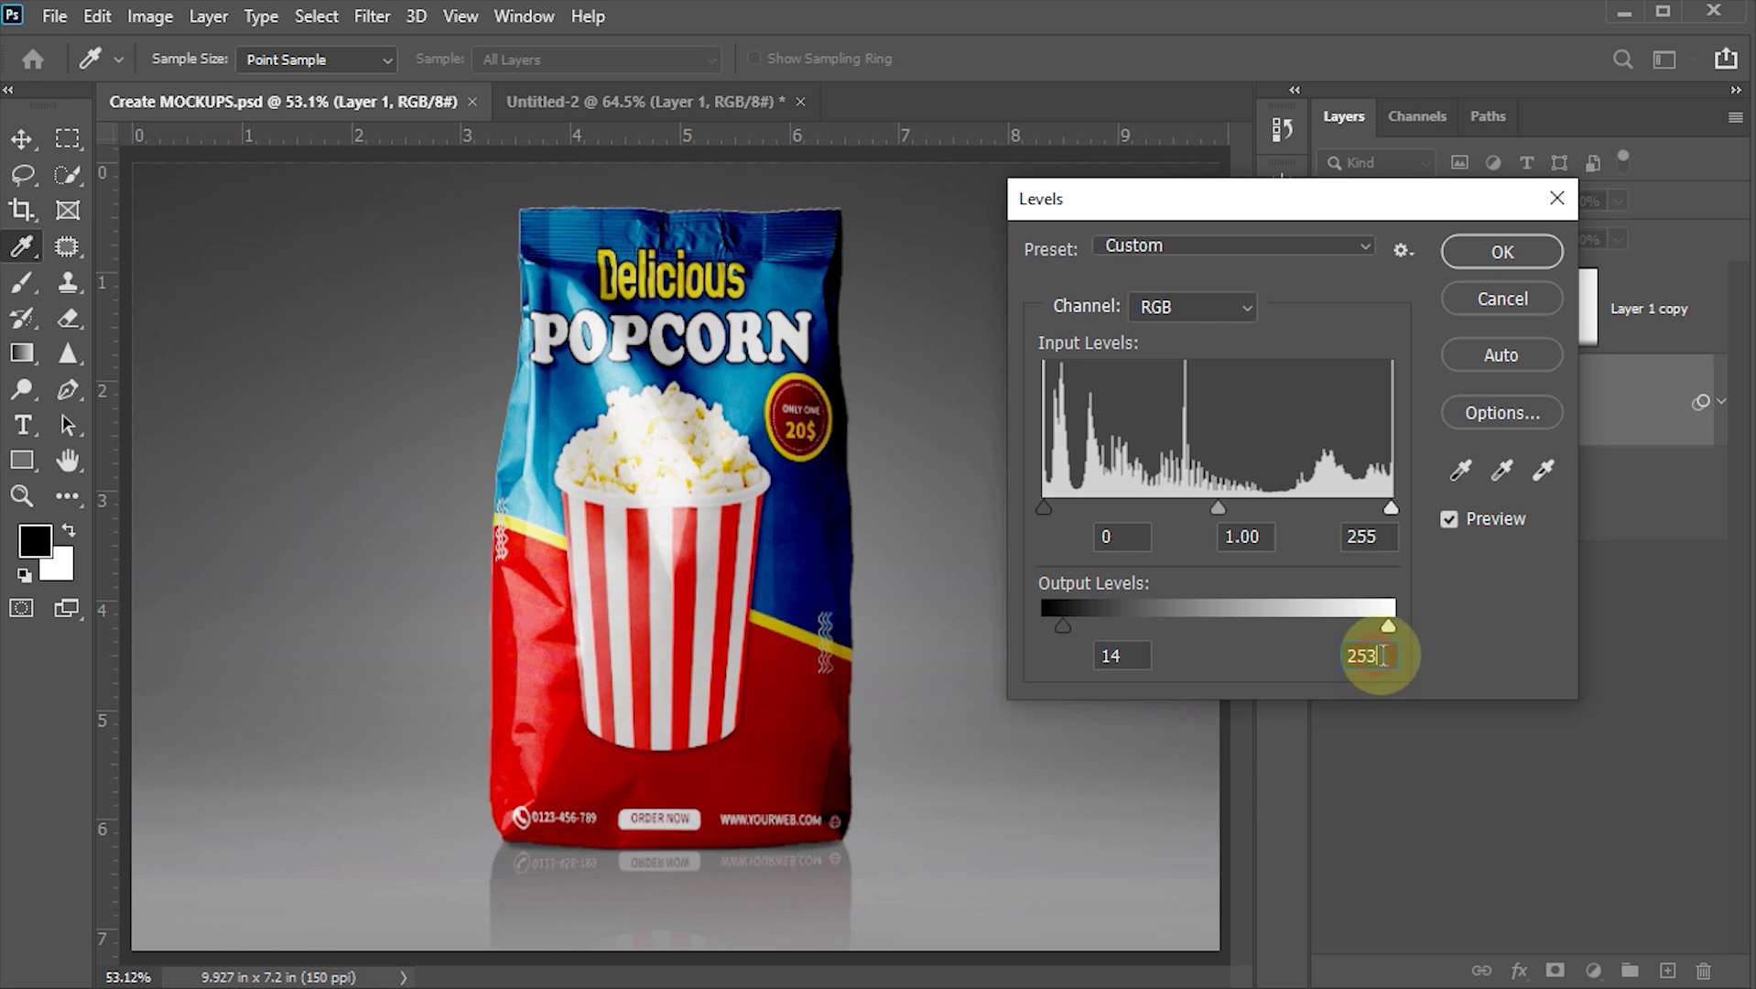
key(BackSpace)
text(2)
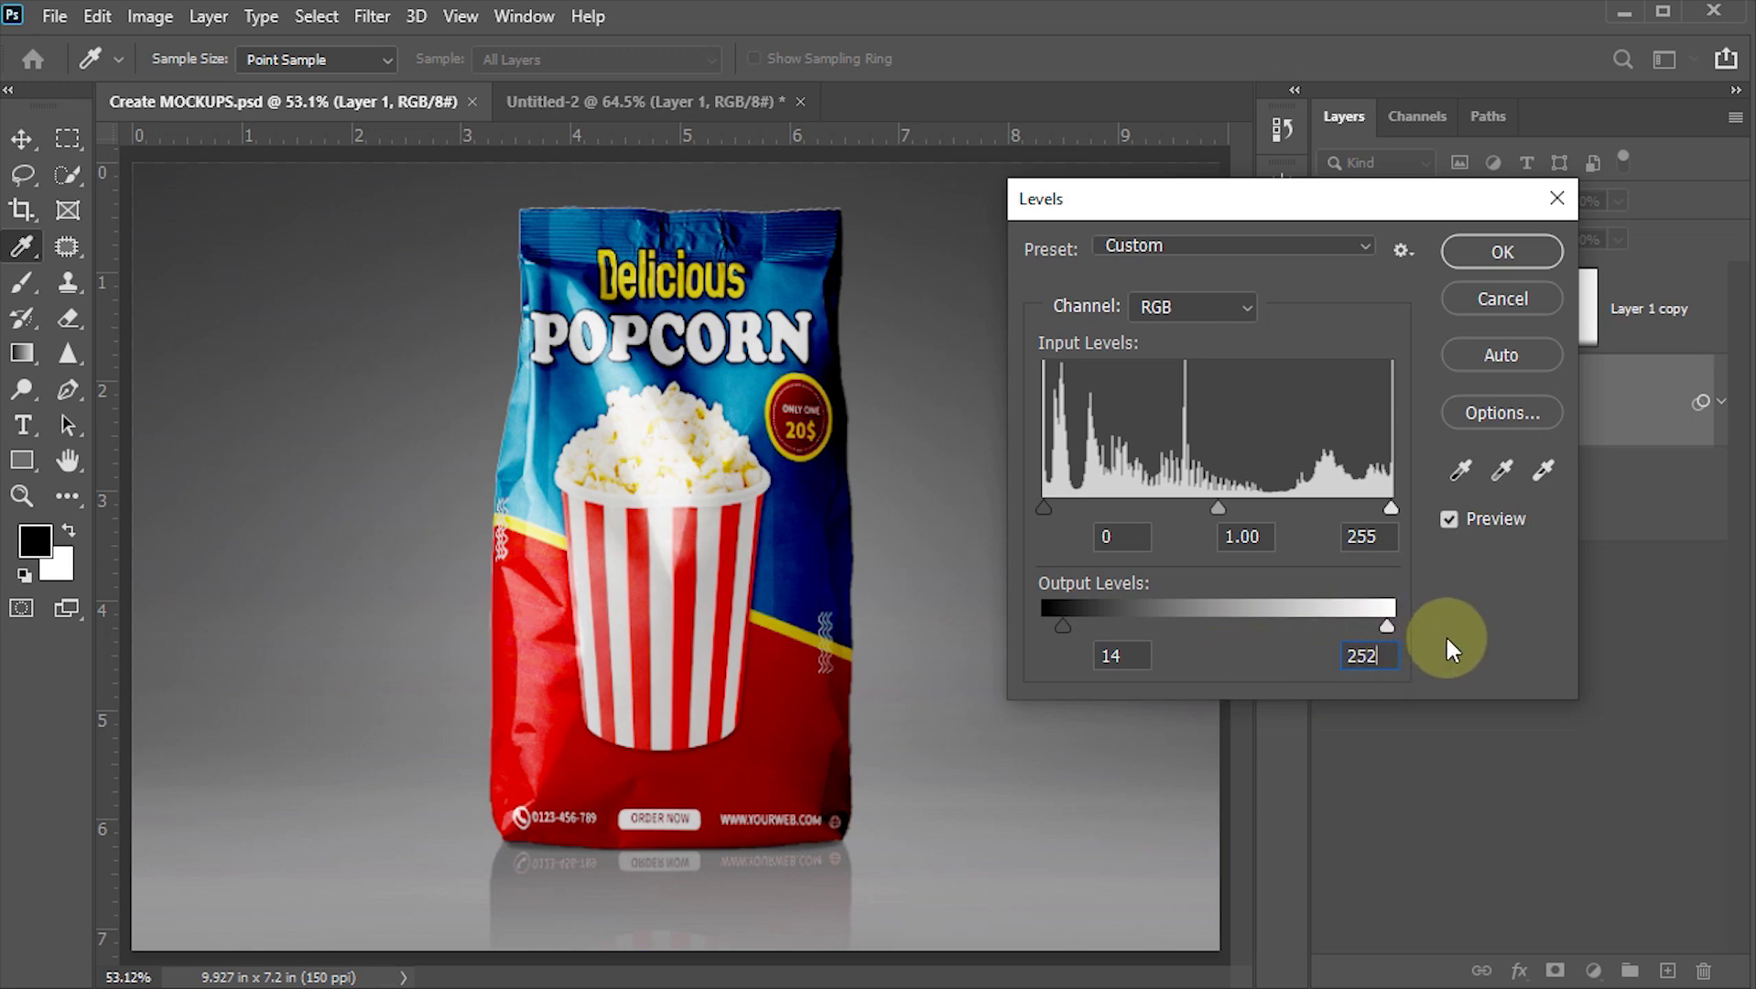
click(1537, 246)
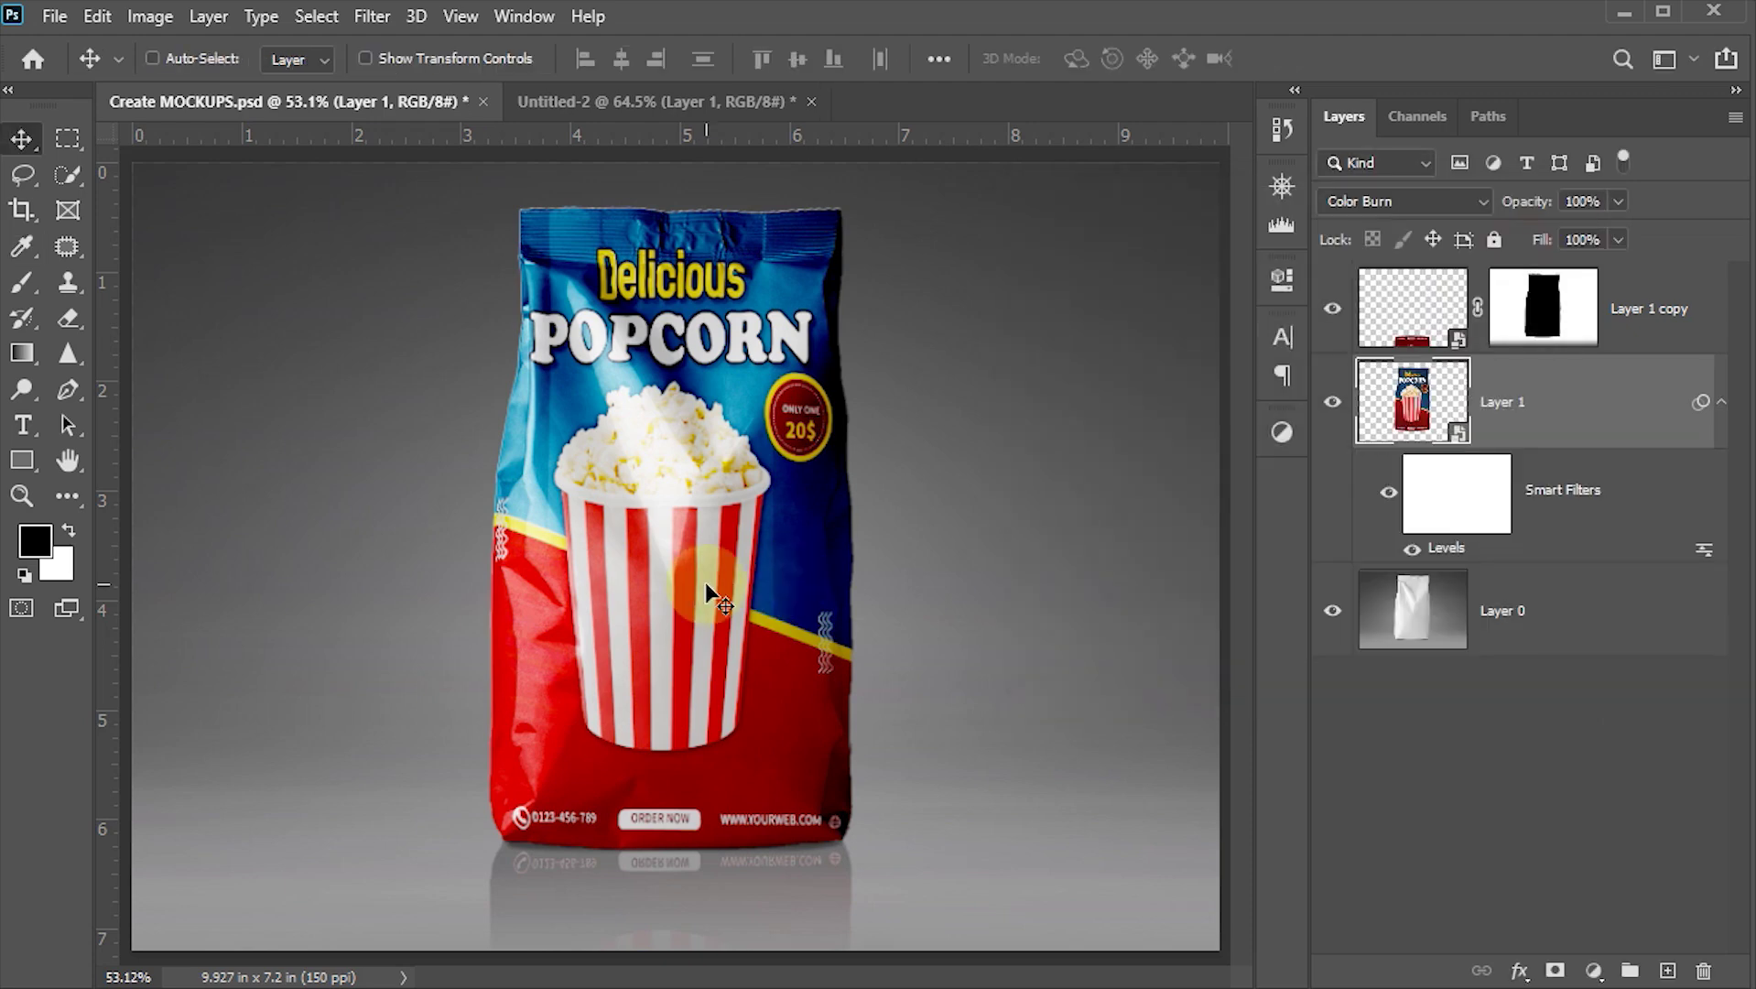
key(ctrl+s)
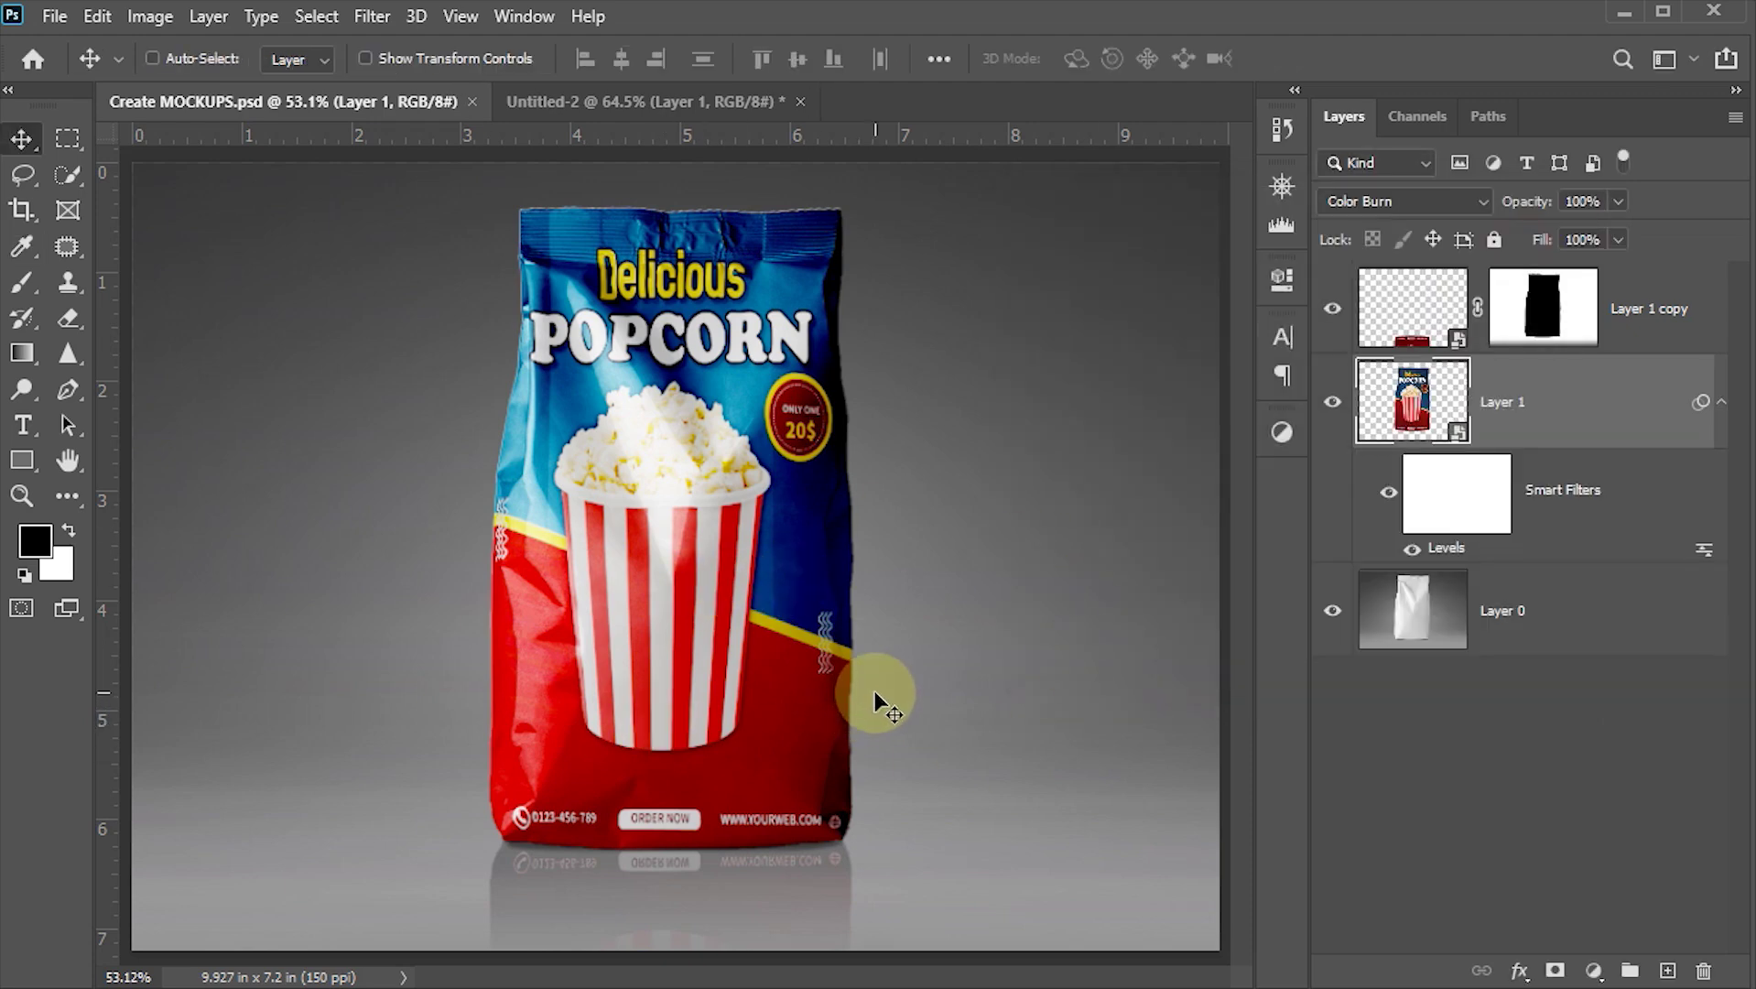
Step: Hide the interface panels and inspect the finished pouch mockup up close
key(Tab)
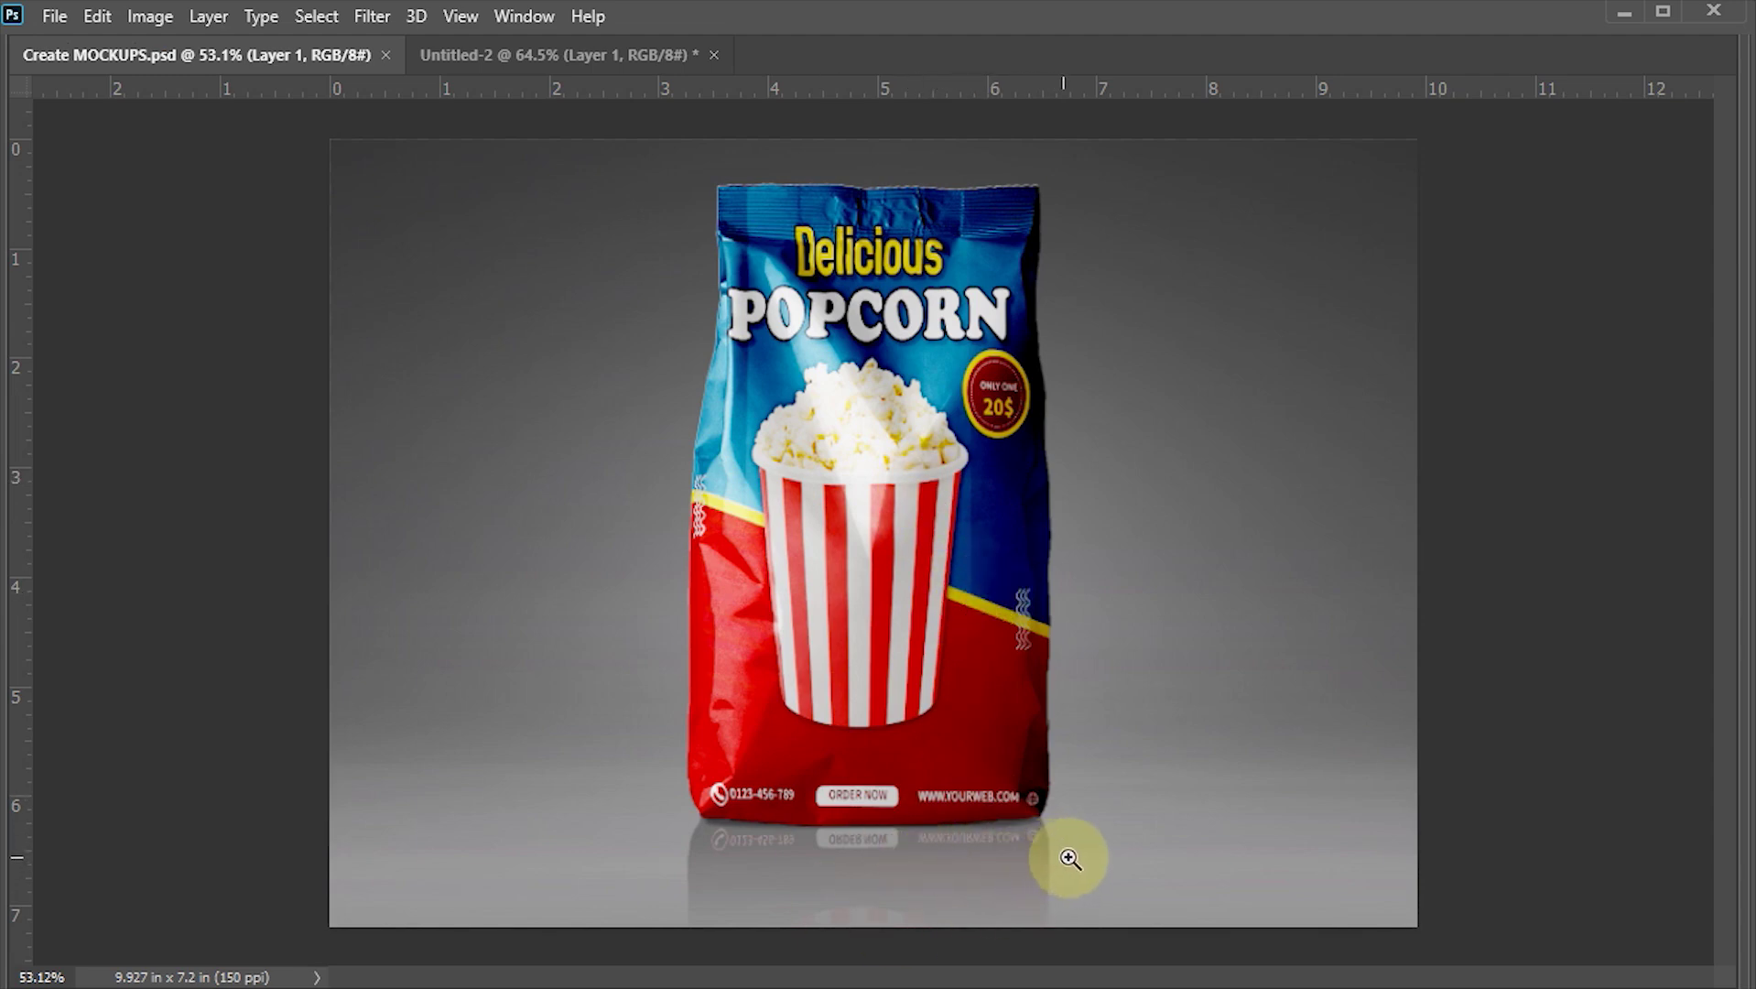
drag(894, 442, 952, 495)
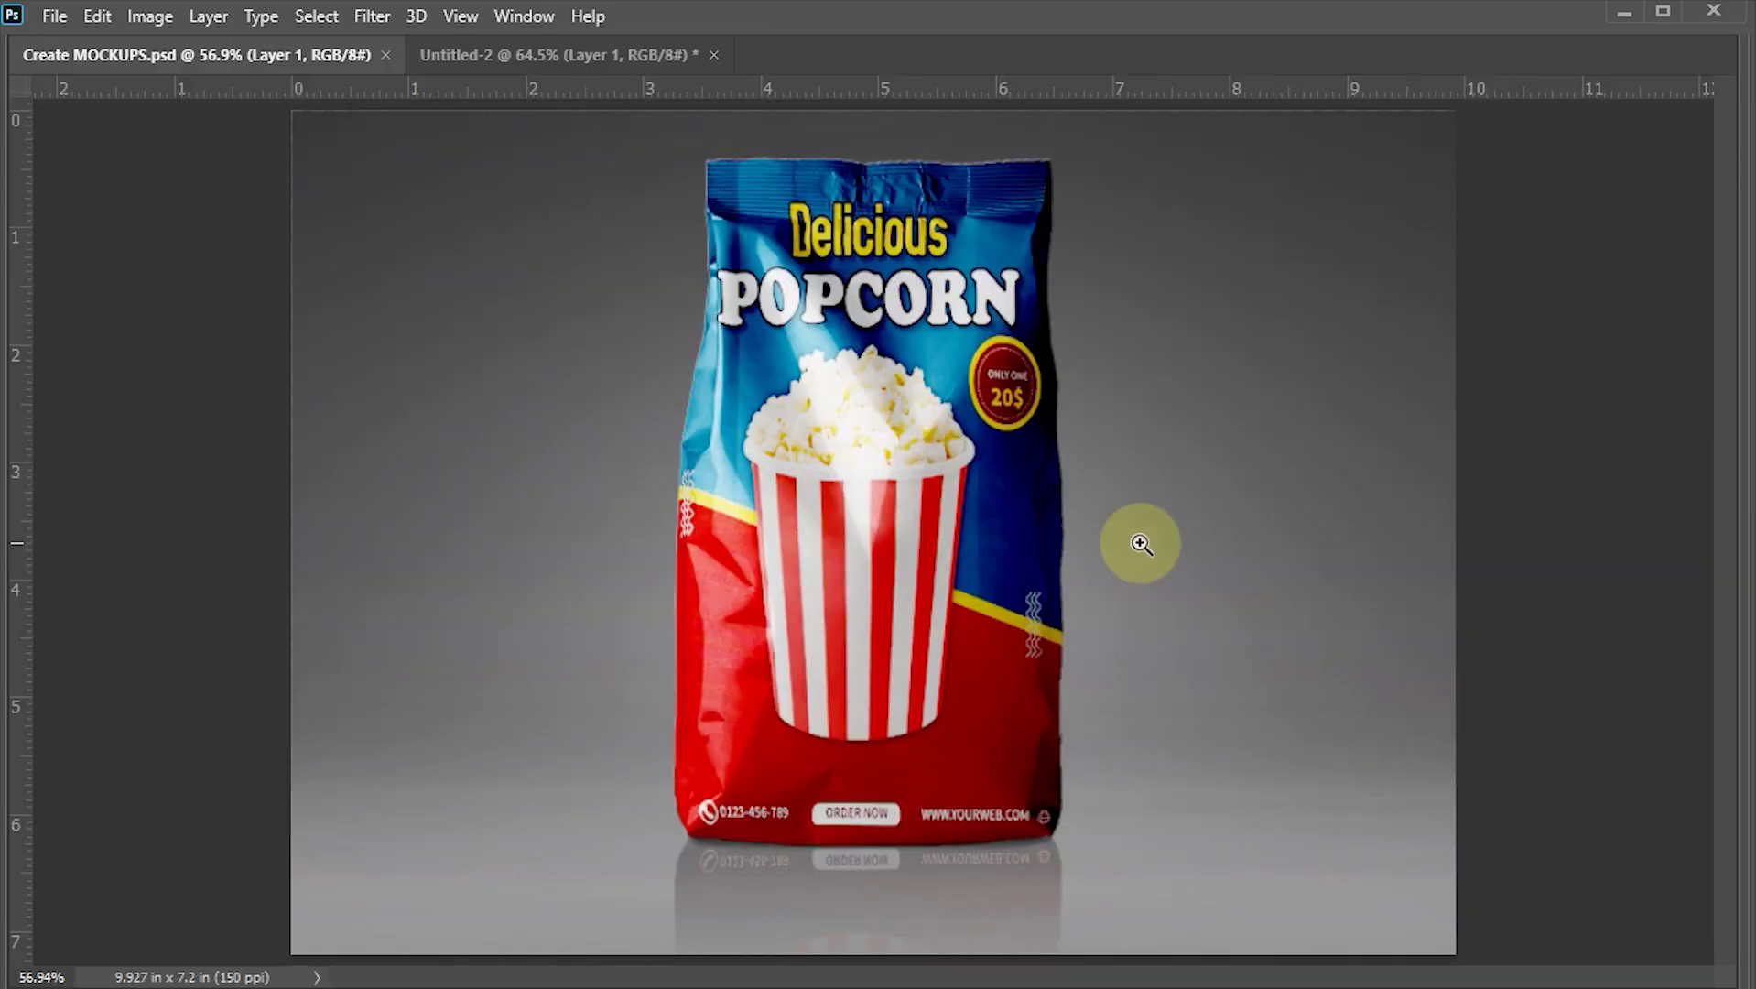
drag(1106, 527, 1133, 558)
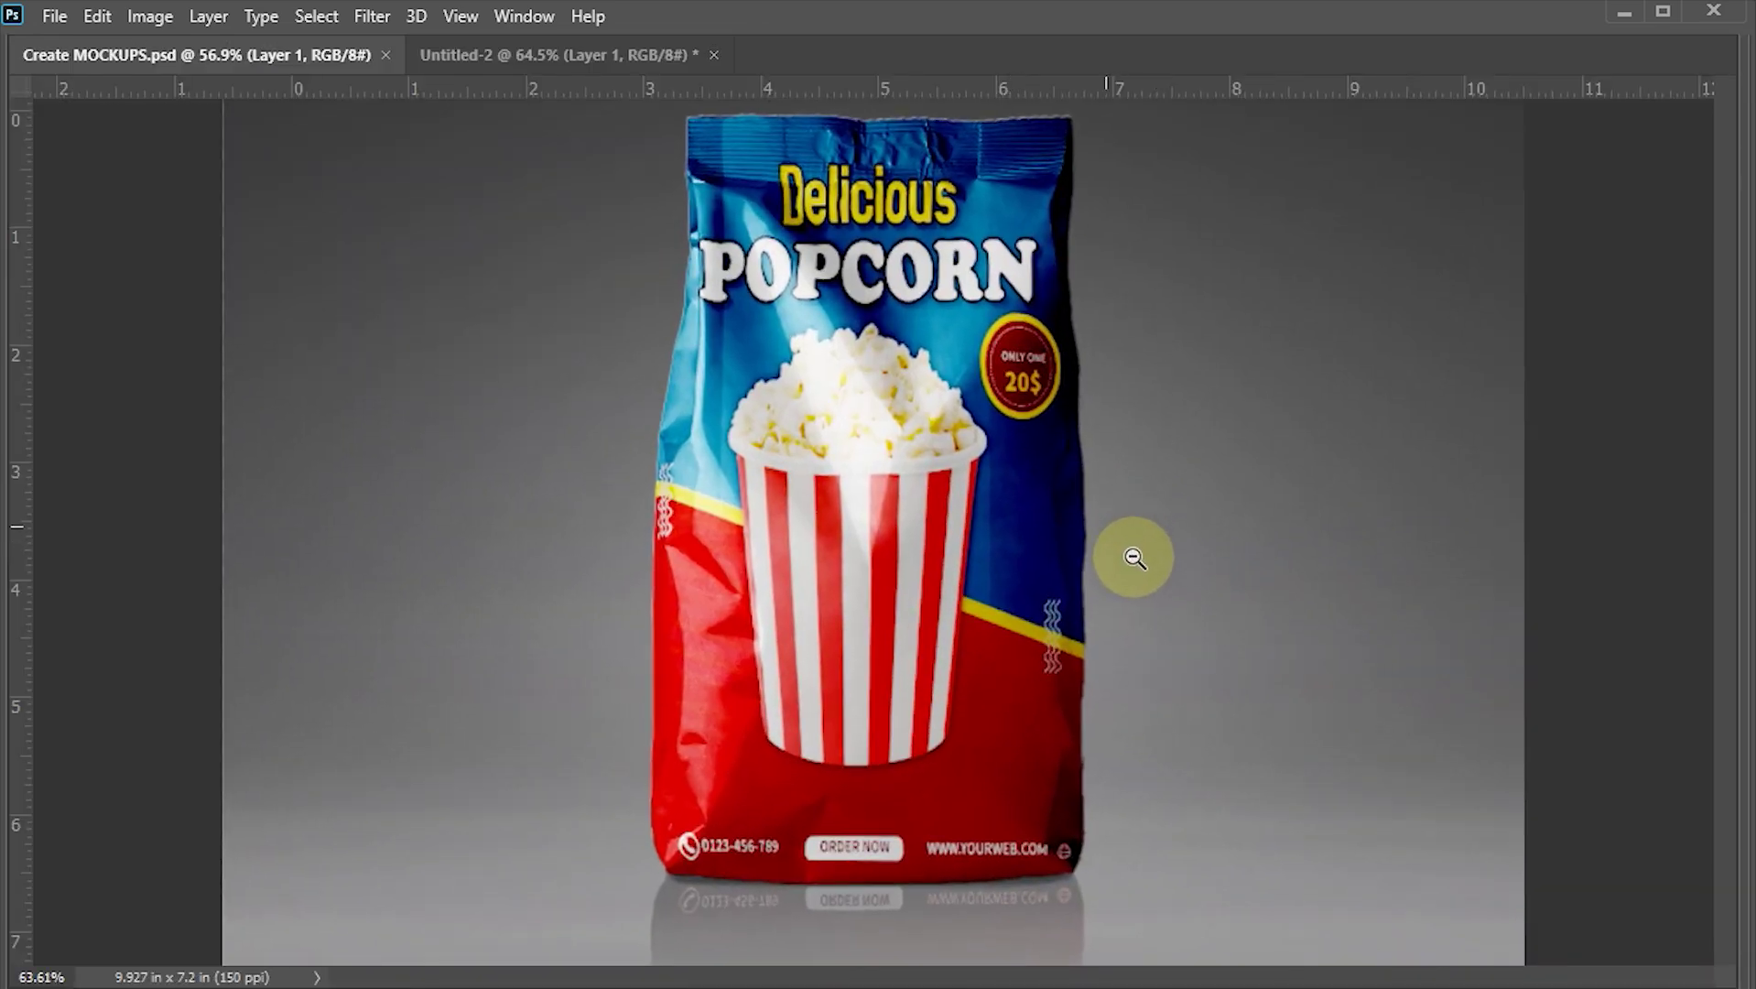